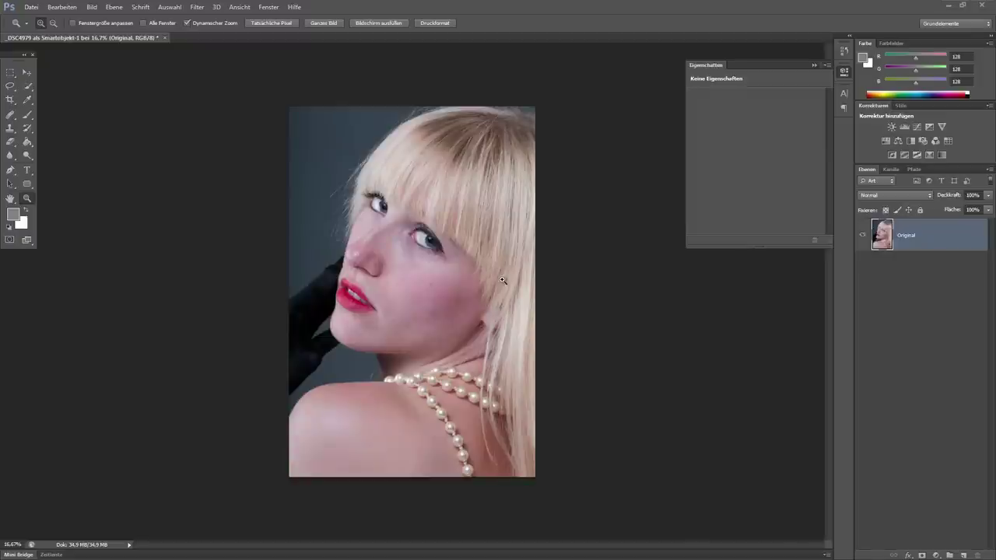
Zoom in on the cheek from 16.7% to 25%
left_click(430, 296)
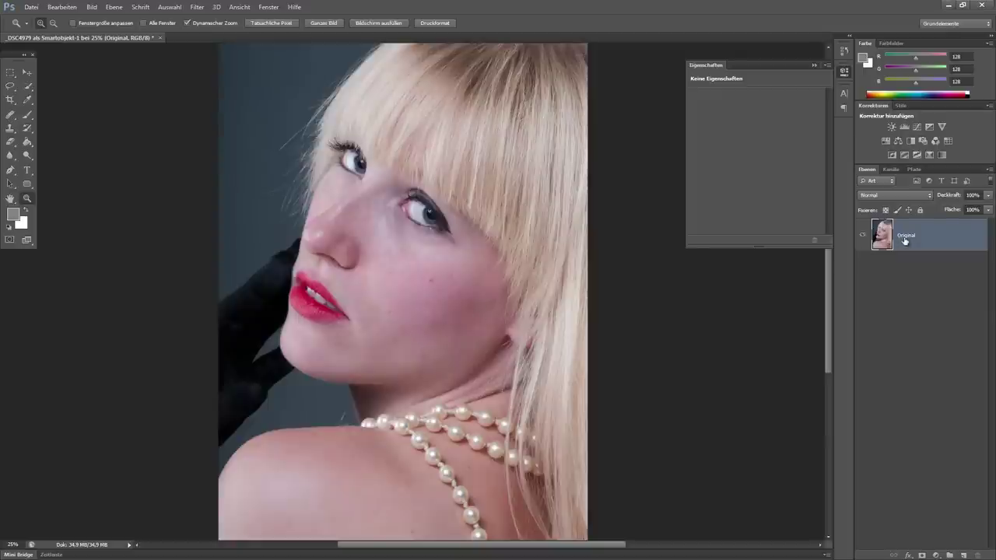
Duplicate the Original layer twice and name the middle copy Farbe
left_click_drag(904, 241, 962, 555)
left_click_drag(922, 236, 963, 555)
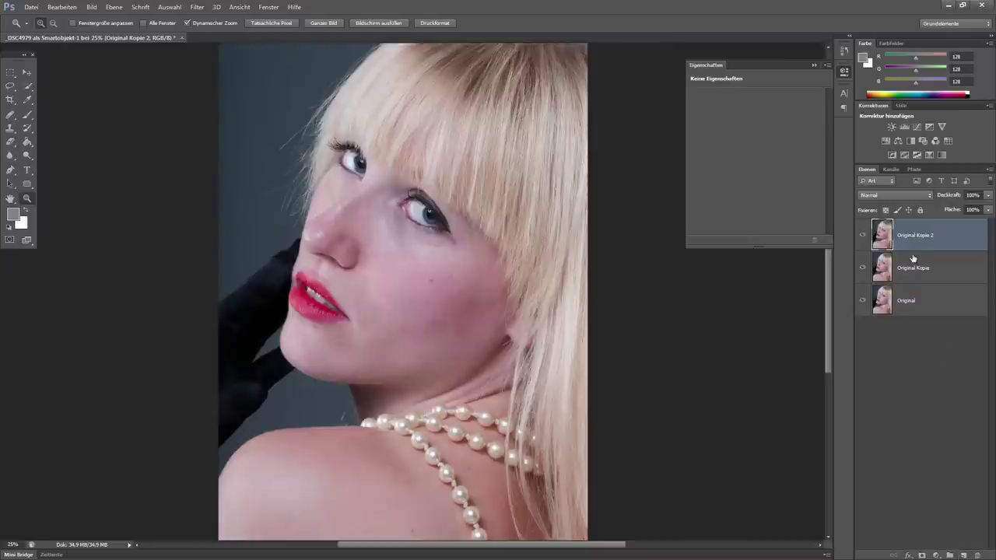
double_click(914, 269)
type("Farbe")
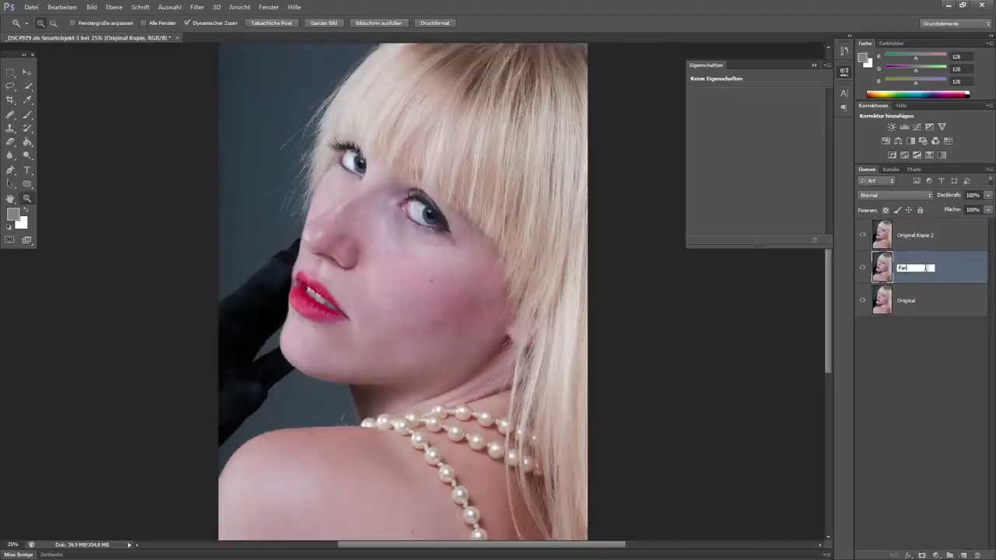
key("Return")
Name the top copy Details, hide it, and make Farbe the active layer
double_click(914, 235)
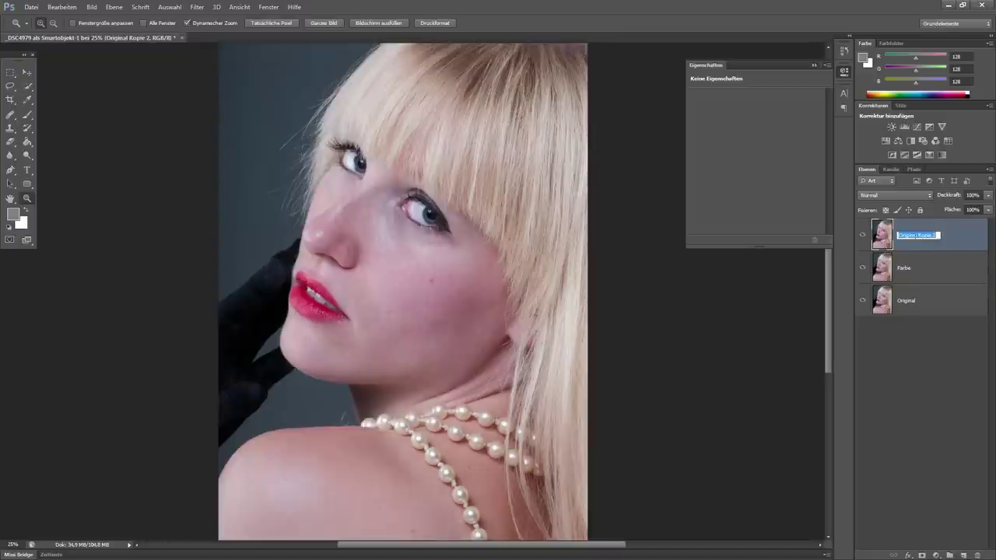
type("Details")
key("Return")
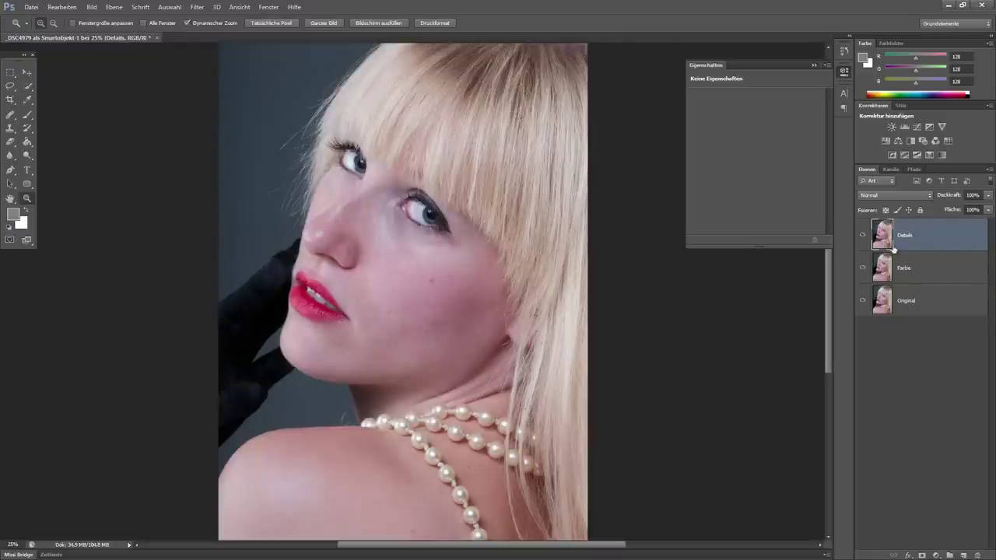
left_click(862, 235)
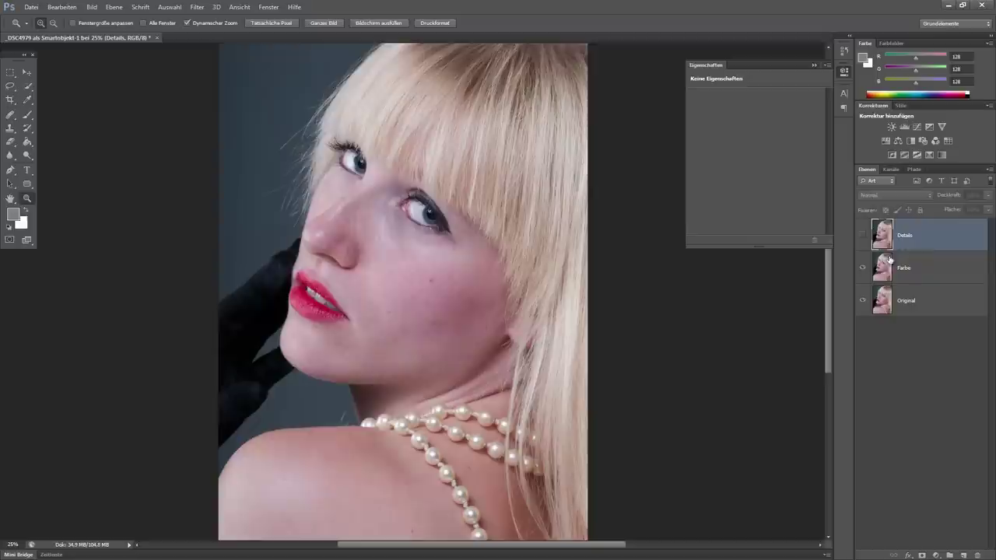
left_click(908, 272)
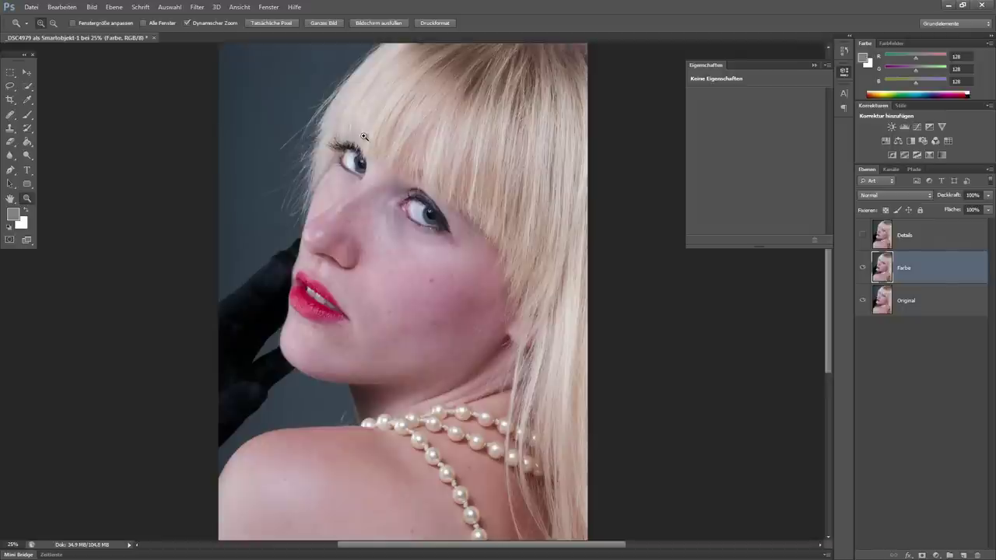
left_click(195, 8)
mouse_move(227, 210)
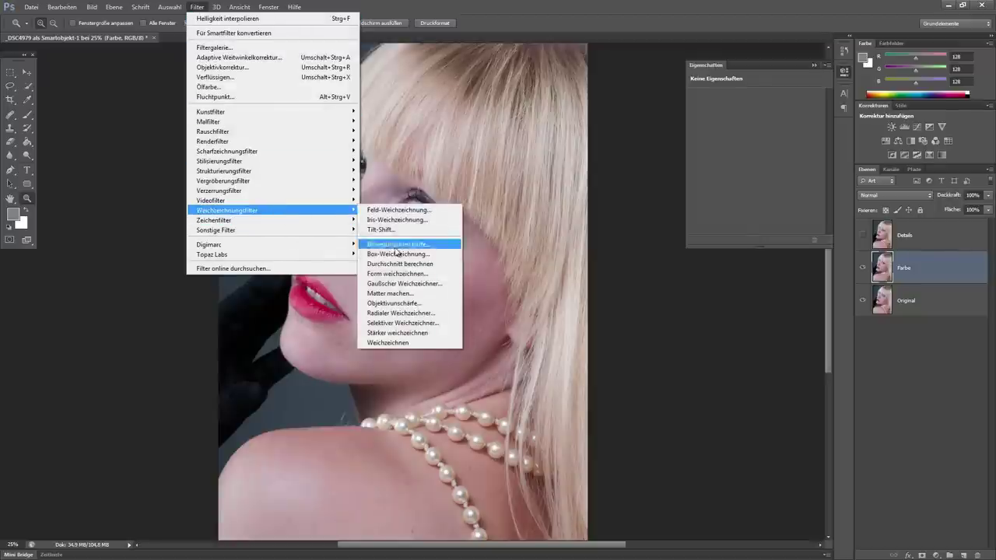
left_click(403, 283)
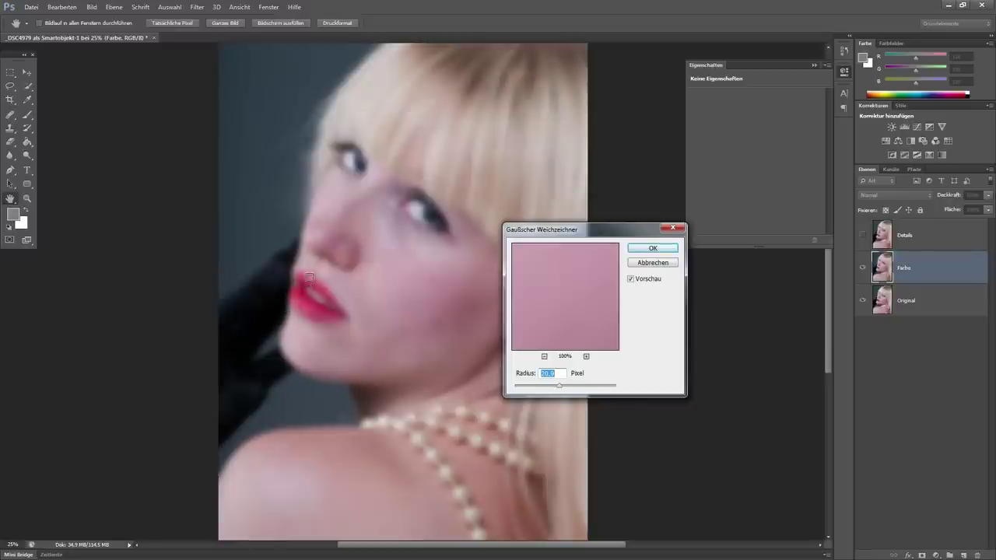
left_click(652, 262)
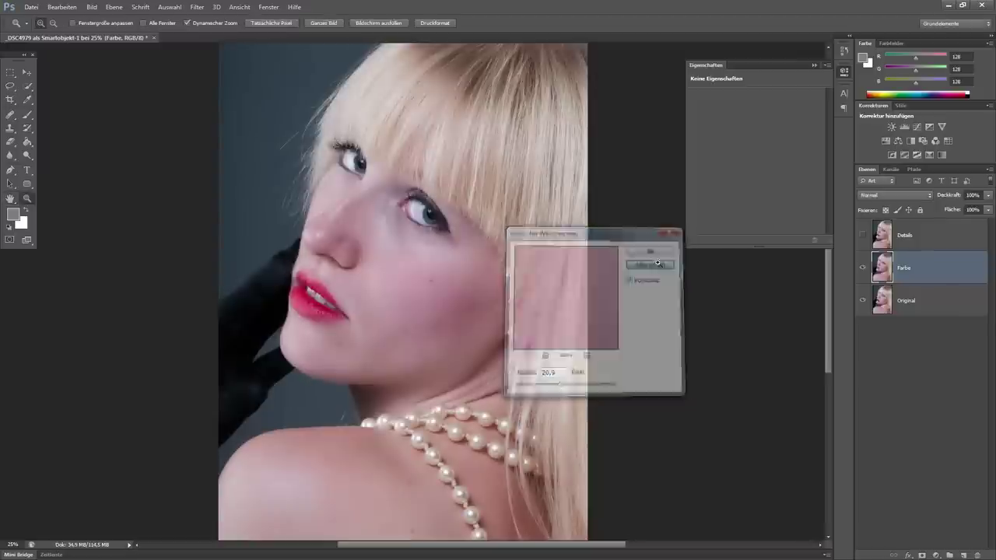
left_click(196, 8)
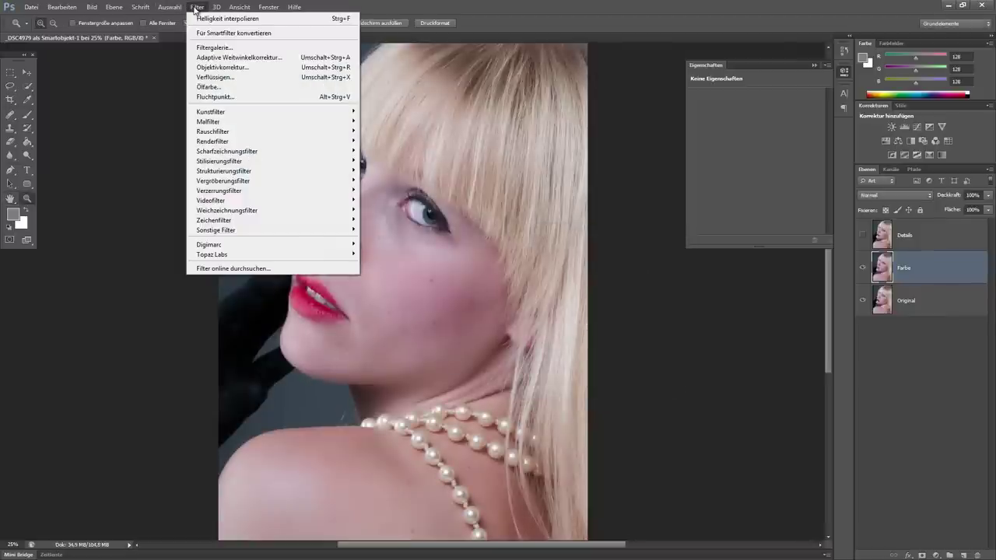
mouse_move(212, 131)
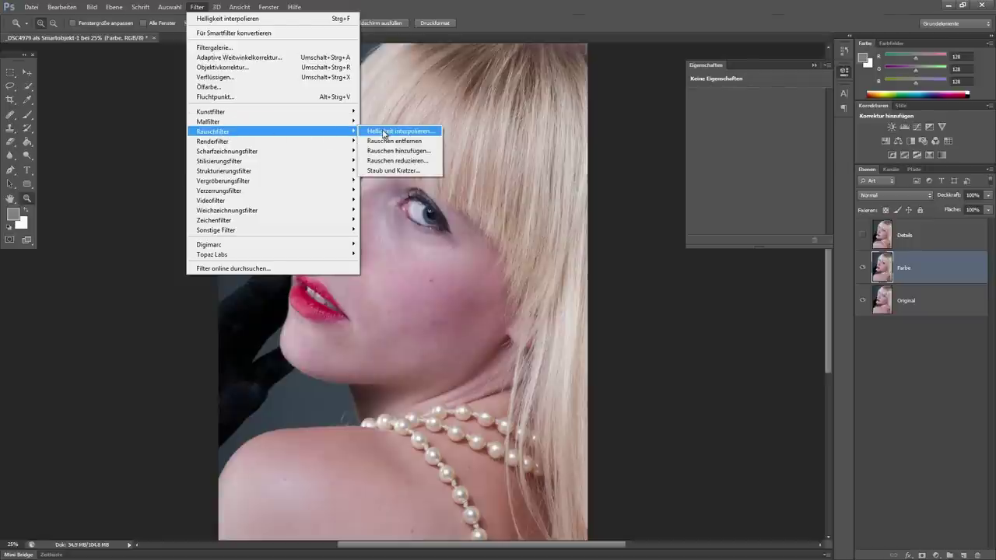
Apply Helligkeit interpolieren to the Farbe layer with a radius of 9
left_click(383, 134)
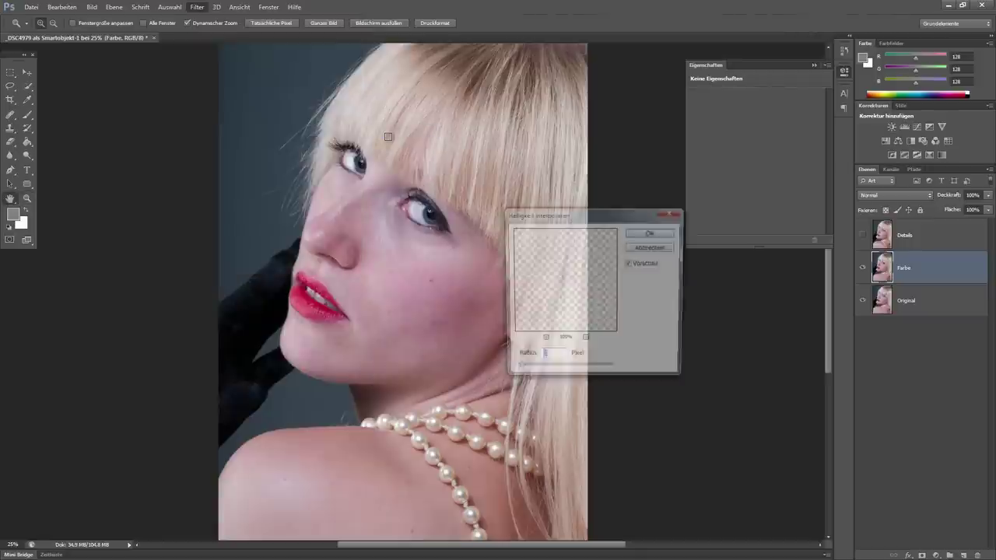
left_click_drag(538, 374, 535, 375)
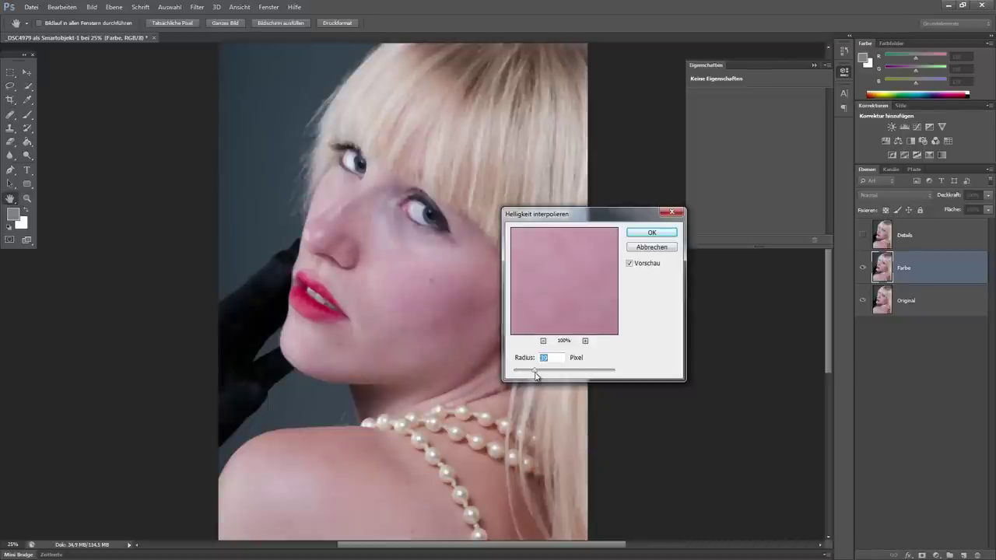
left_click_drag(536, 375, 518, 370)
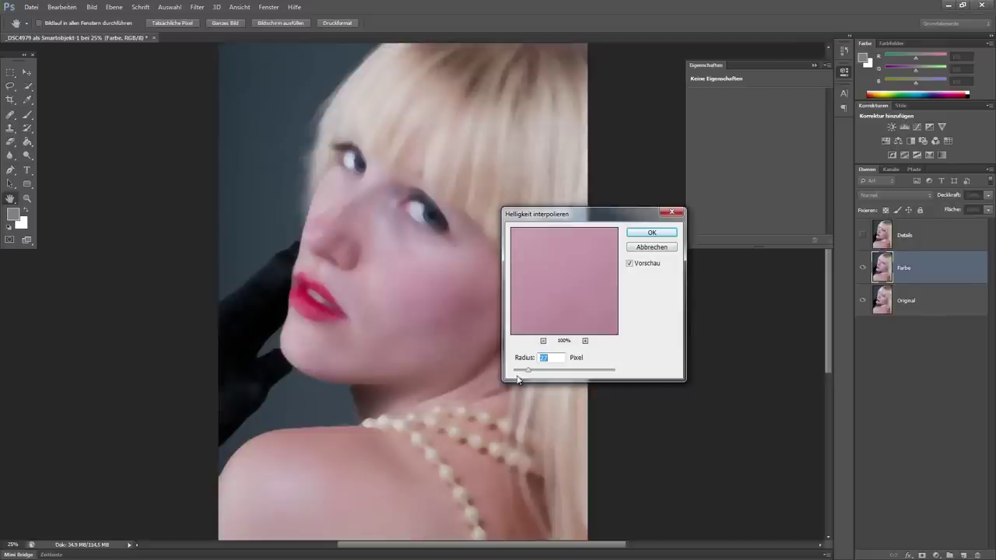
left_click_drag(528, 371, 512, 372)
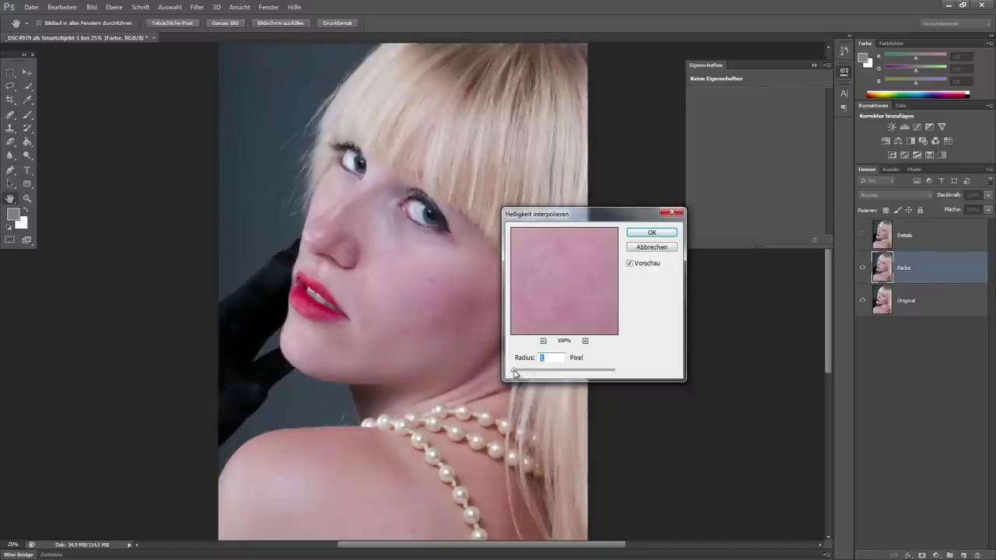
left_click_drag(514, 373, 518, 373)
left_click_drag(515, 373, 518, 373)
double_click(542, 355)
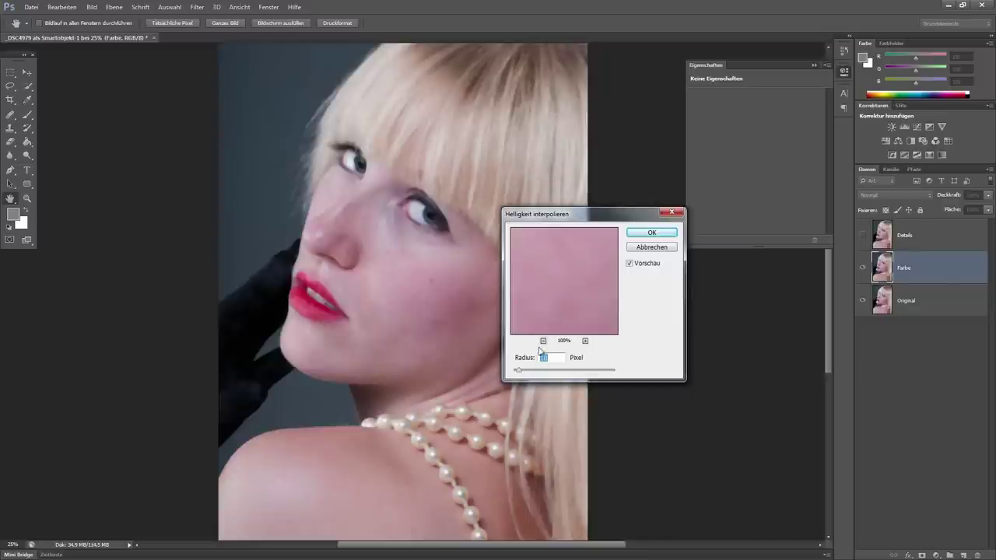
left_click_drag(518, 374, 518, 374)
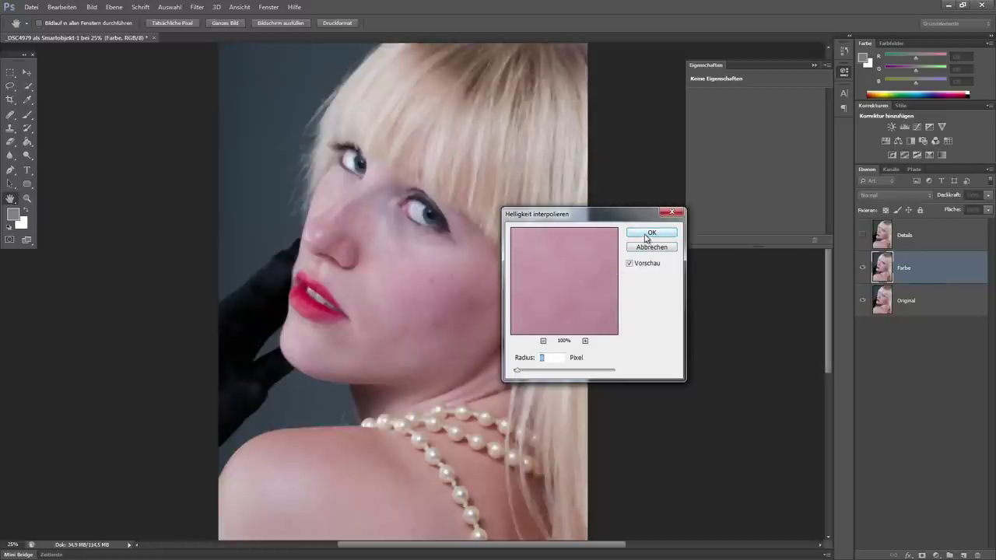
left_click(645, 235)
key("z")
Zoom to 50% and make the Details layer visible and active
left_click(351, 325)
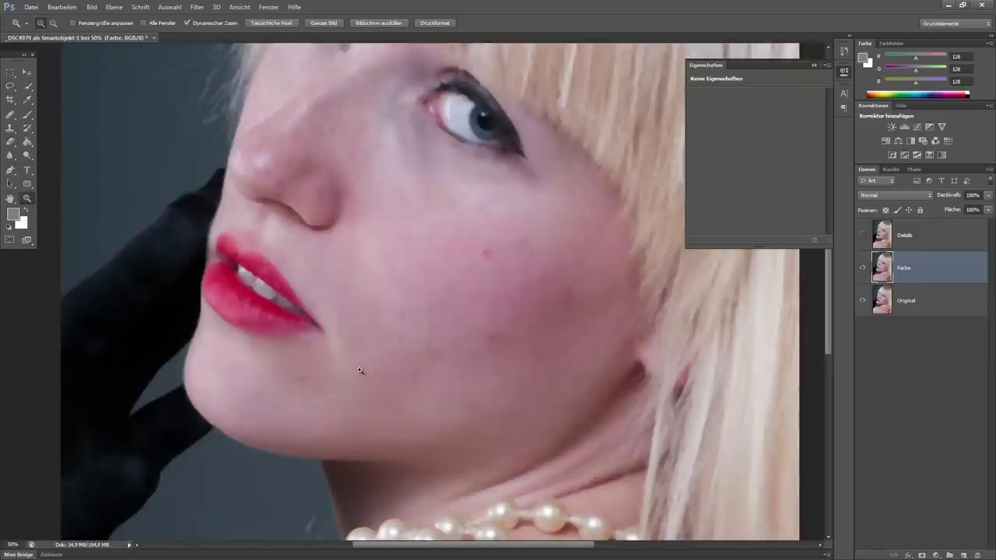
left_click(863, 236)
left_click(922, 237)
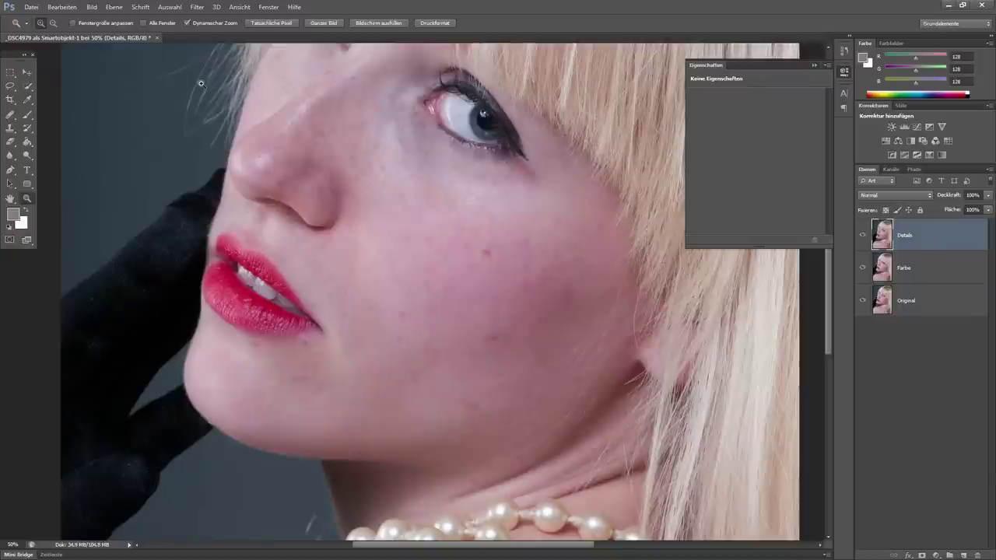
Run Bildberechnungen on Details from inverted Farbe: Addieren, Skalieren 2, Versatz 0
left_click(92, 7)
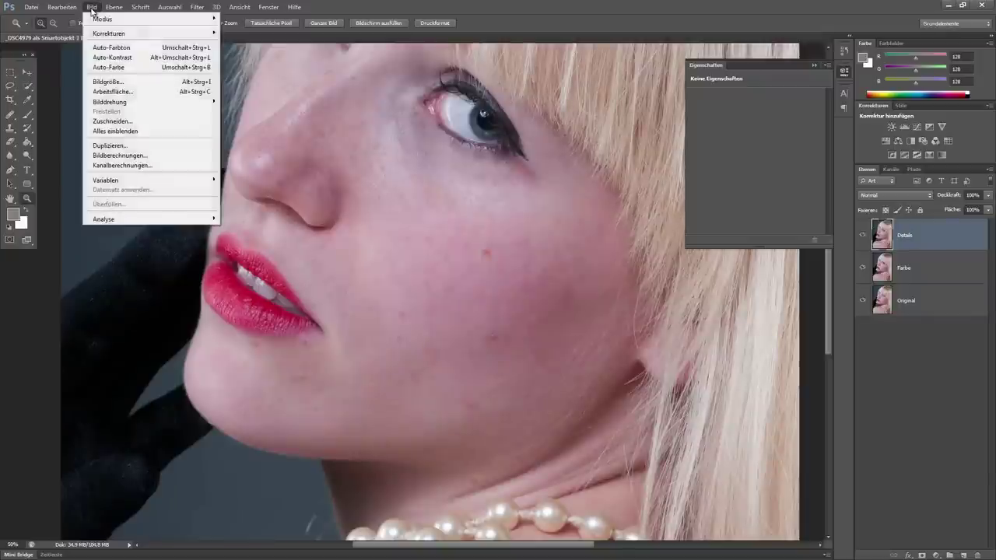
left_click(118, 156)
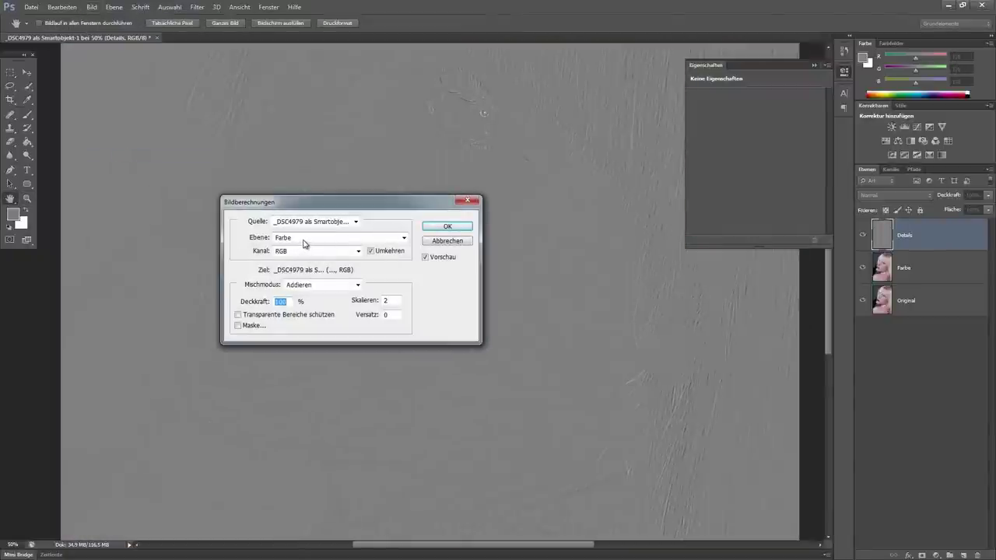
left_click(355, 240)
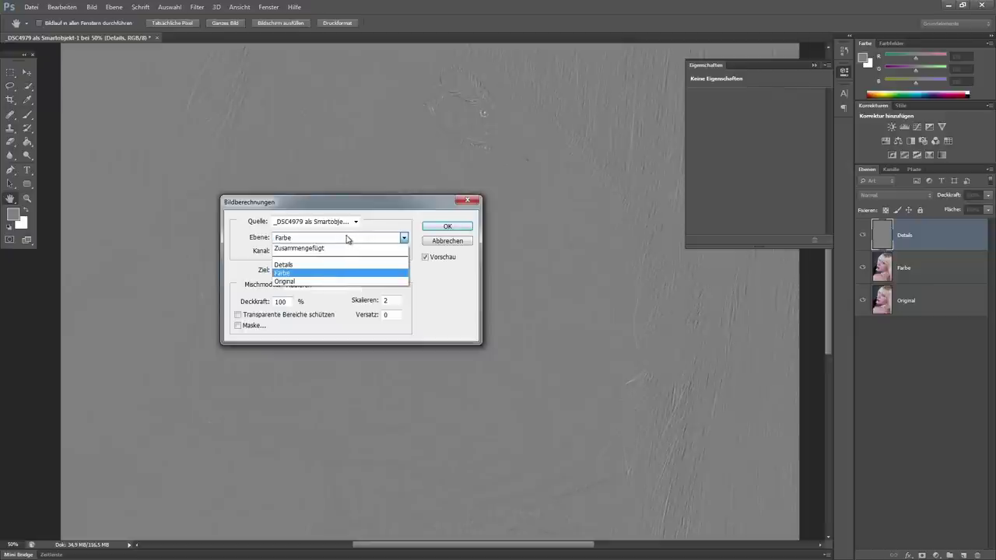
left_click(297, 274)
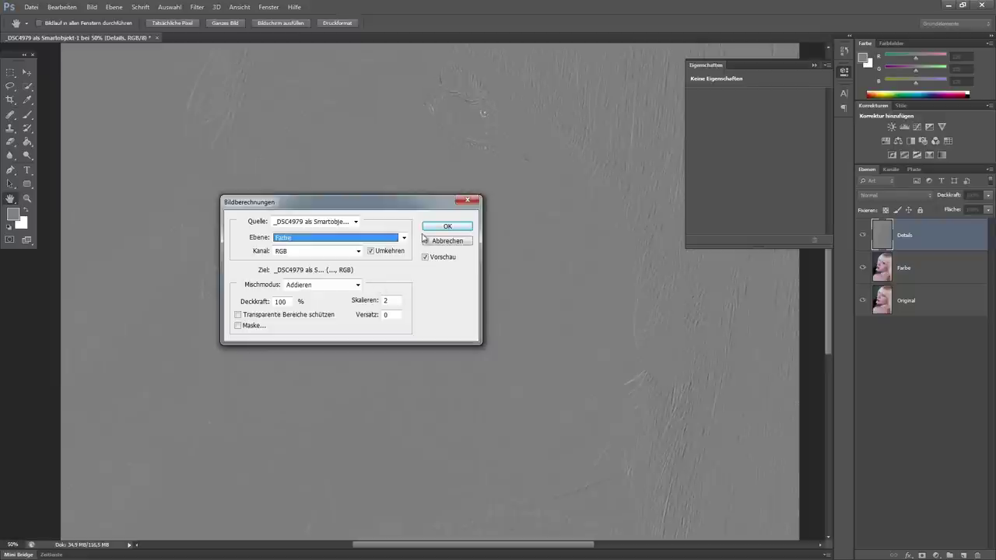
left_click(447, 226)
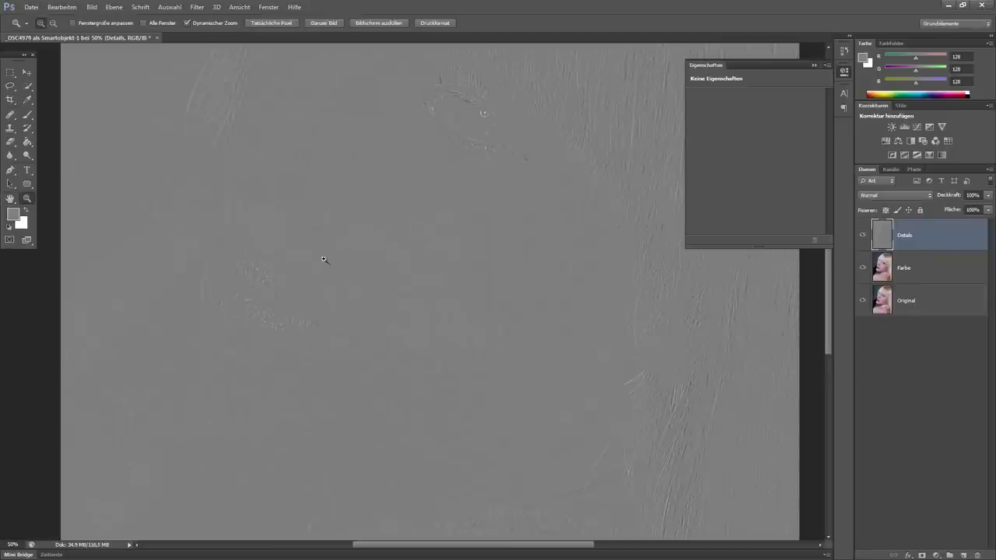
Zoom to 100% and pan across the grey eye and lip texture
left_click(308, 245)
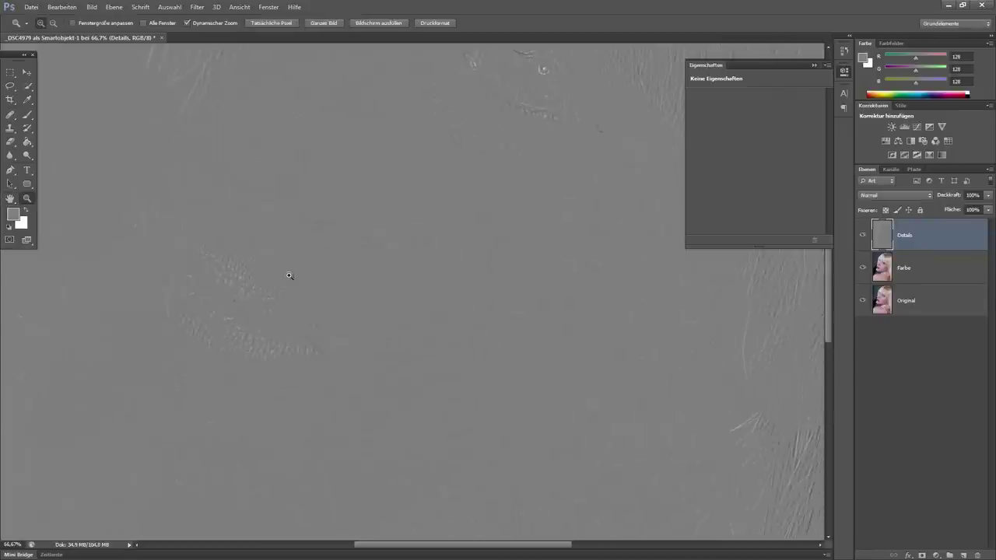
left_click_drag(507, 133, 429, 248)
left_click(444, 190)
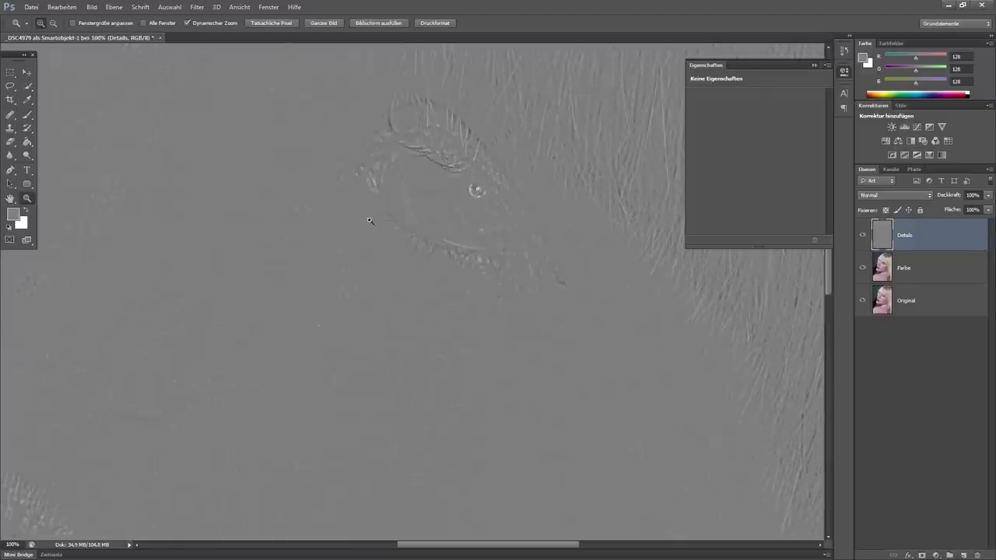
left_click_drag(284, 343, 456, 224)
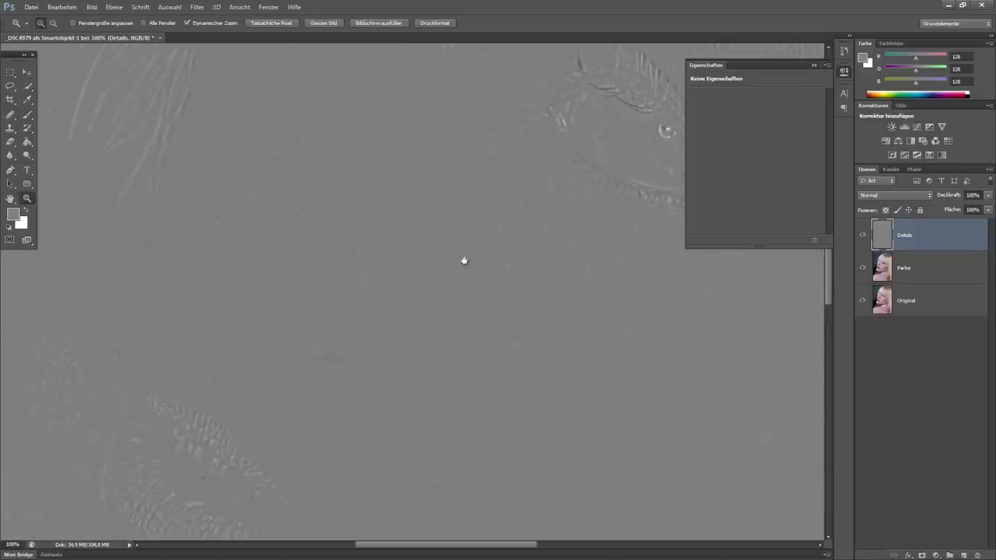
left_click_drag(429, 362, 417, 289)
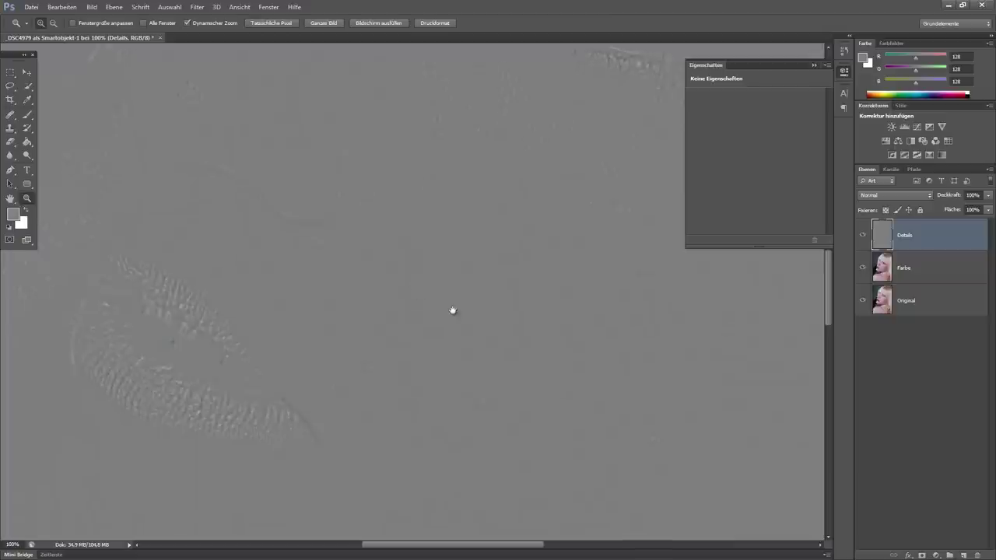
Re-inspect the eye and lip texture, then bring up the Details blend mode list
left_click(879, 195)
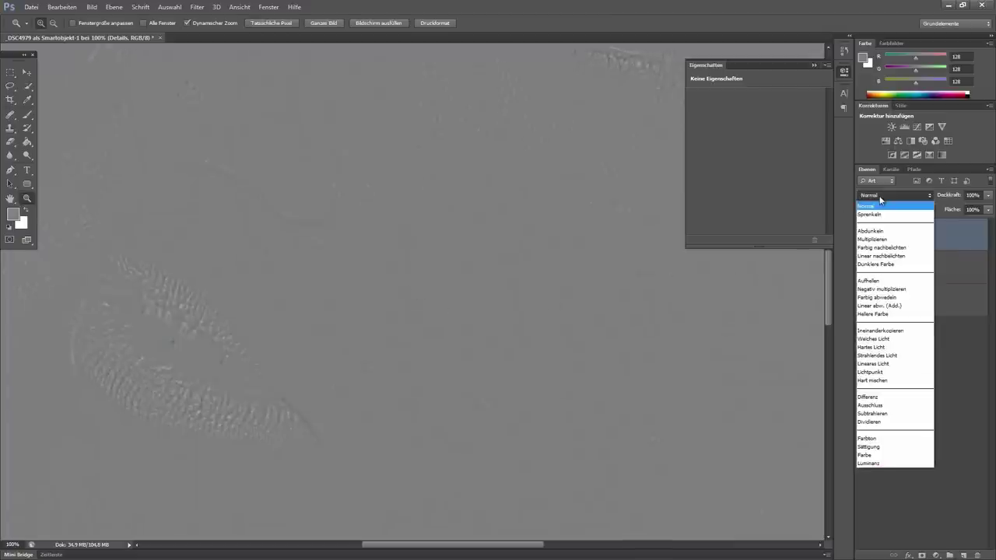
left_click(881, 198)
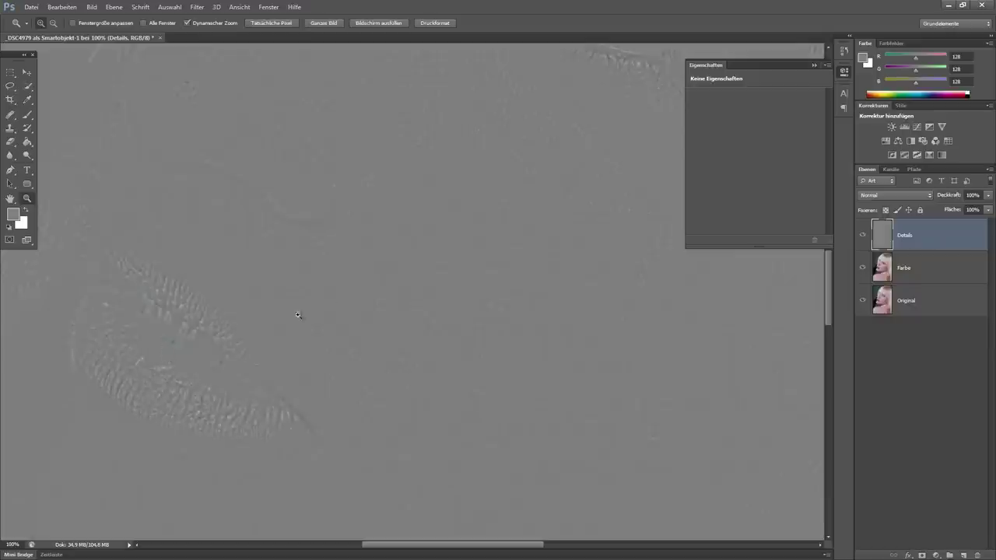
left_click_drag(494, 225, 396, 308)
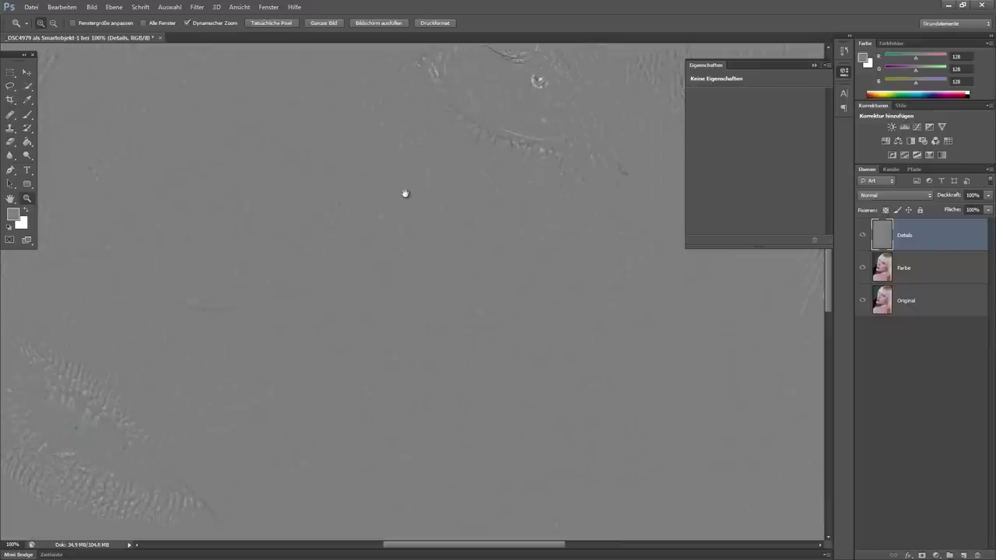
left_click_drag(404, 193, 360, 294)
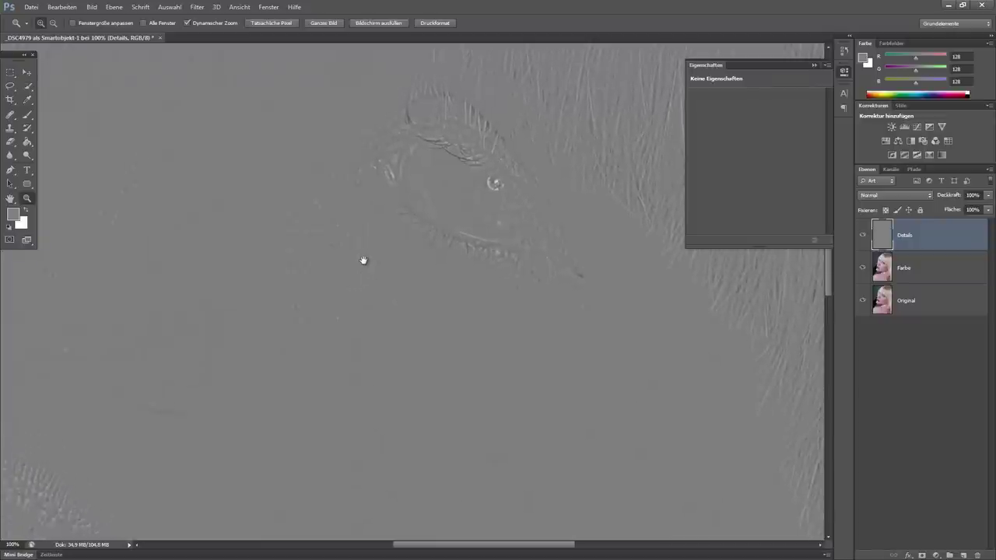
mouse_move(378, 253)
left_mouse_down()
mouse_move(344, 307)
mouse_move(382, 242)
left_mouse_up()
left_click_drag(284, 396, 345, 324)
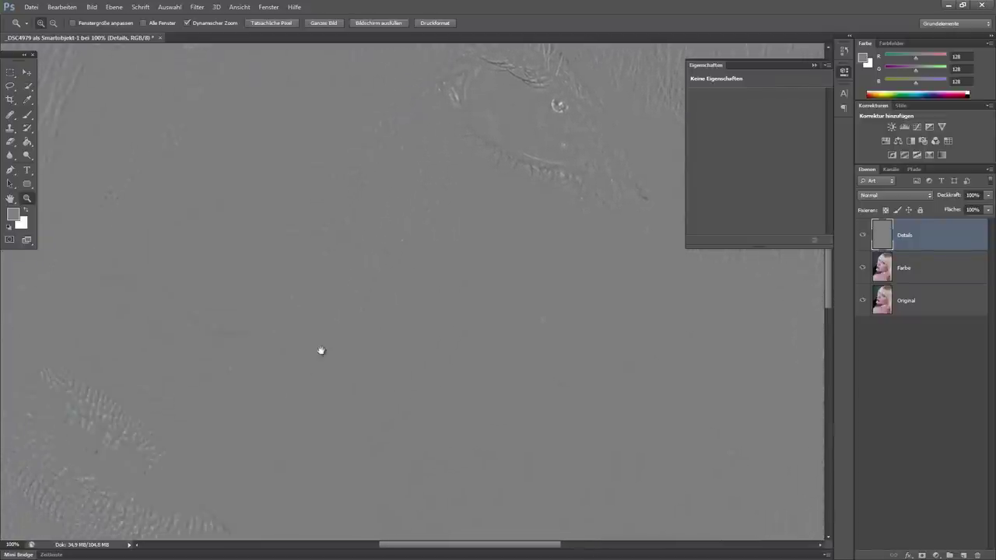
left_click_drag(291, 378, 316, 344)
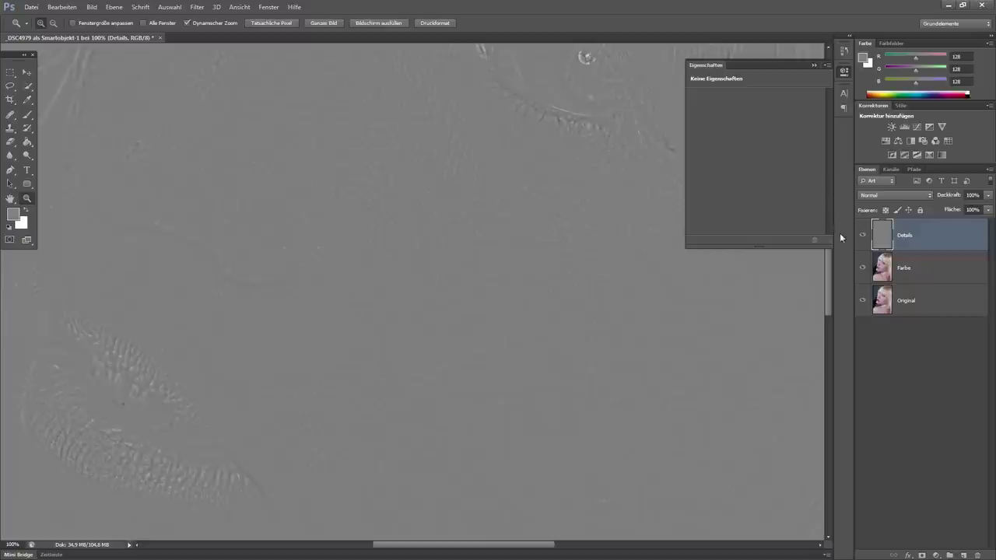
left_click(885, 196)
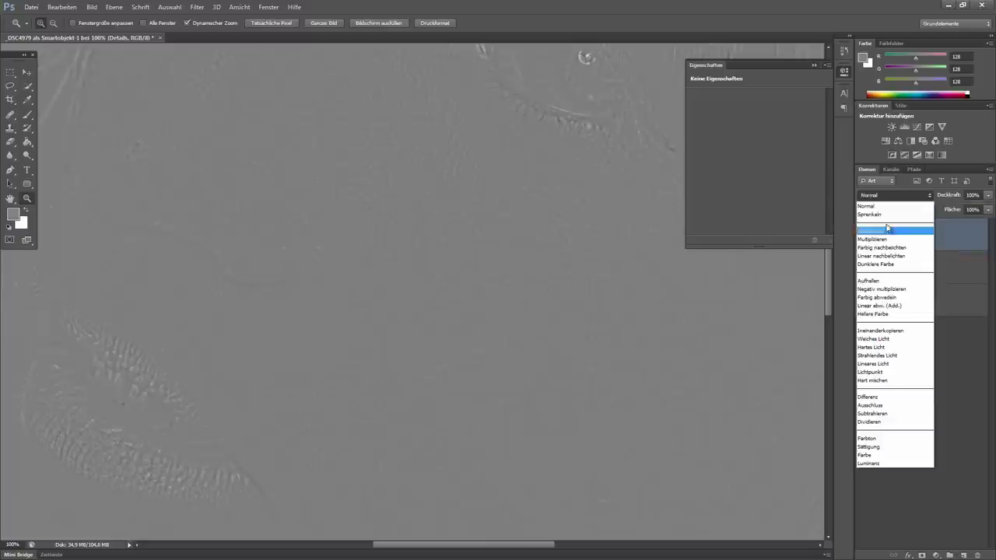
Set the Details layer to Lineares Licht and zoom out to the whole portrait
left_click(886, 364)
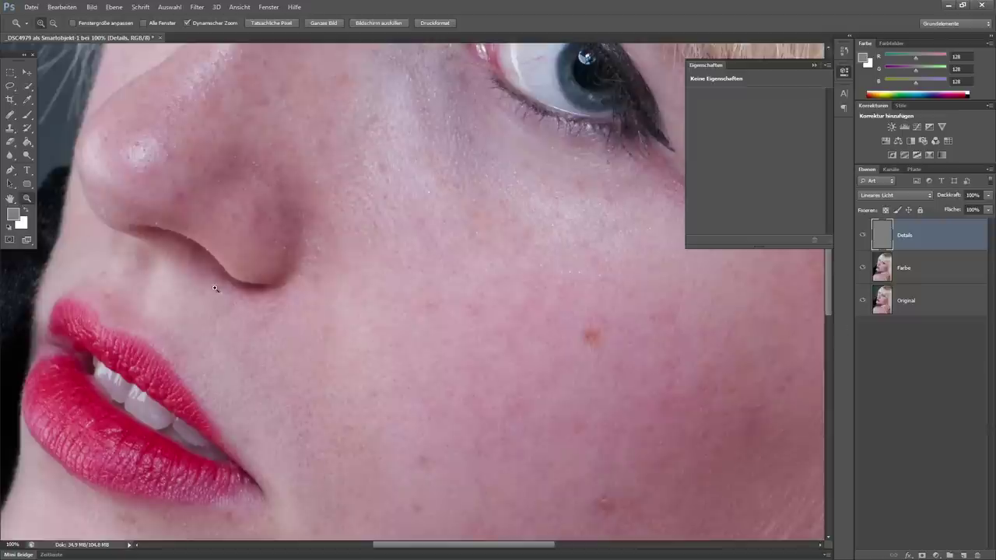
left_click(386, 295, "alt")
left_click(462, 408, "alt")
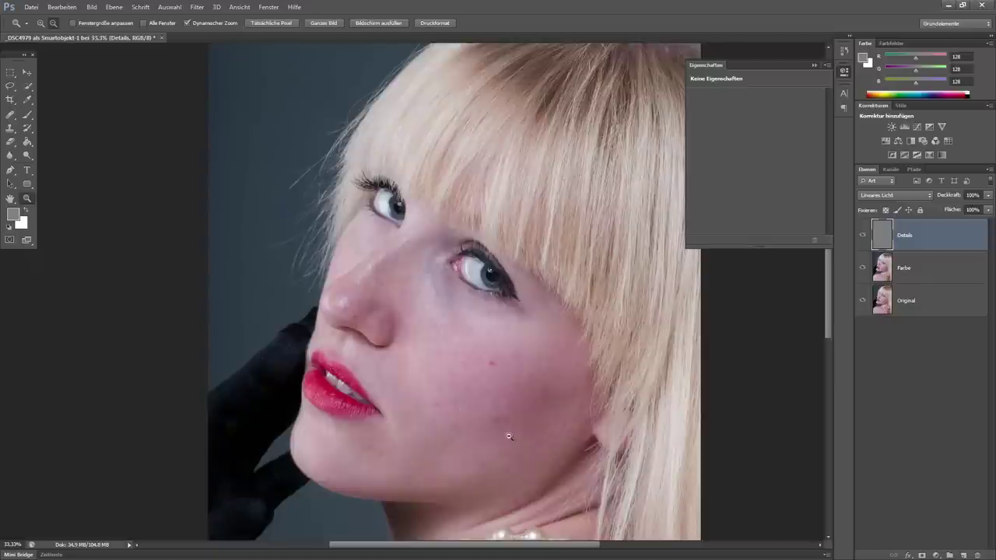
left_click(549, 424, "alt")
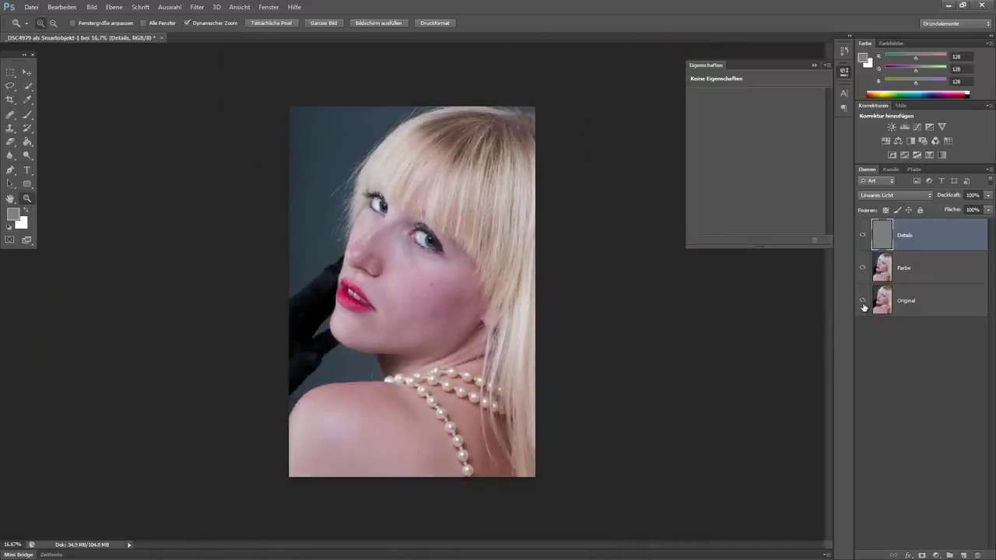
Compare against Original alone, zoom in on the cheek, then show only Details
key("alt")
left_click(862, 302, "alt")
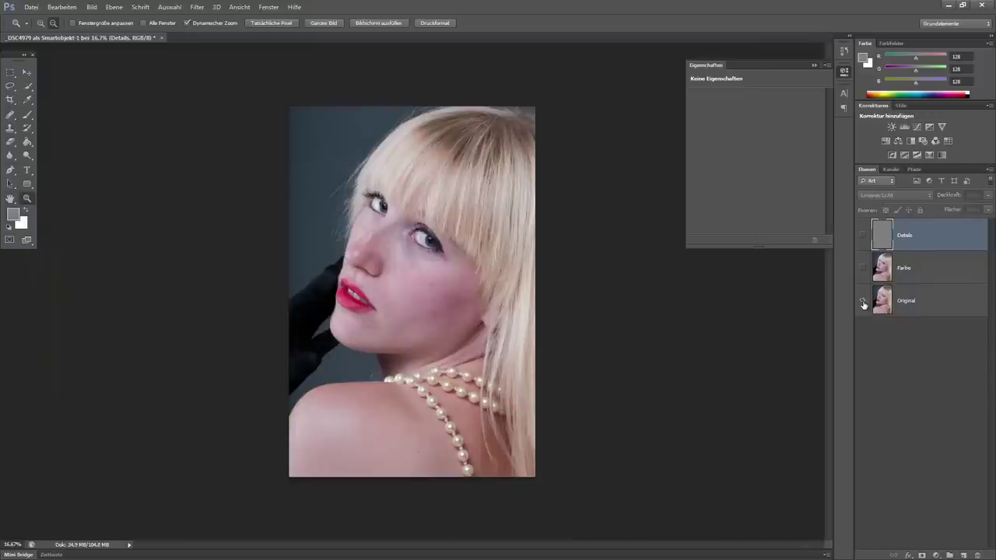
left_click(862, 302, "alt")
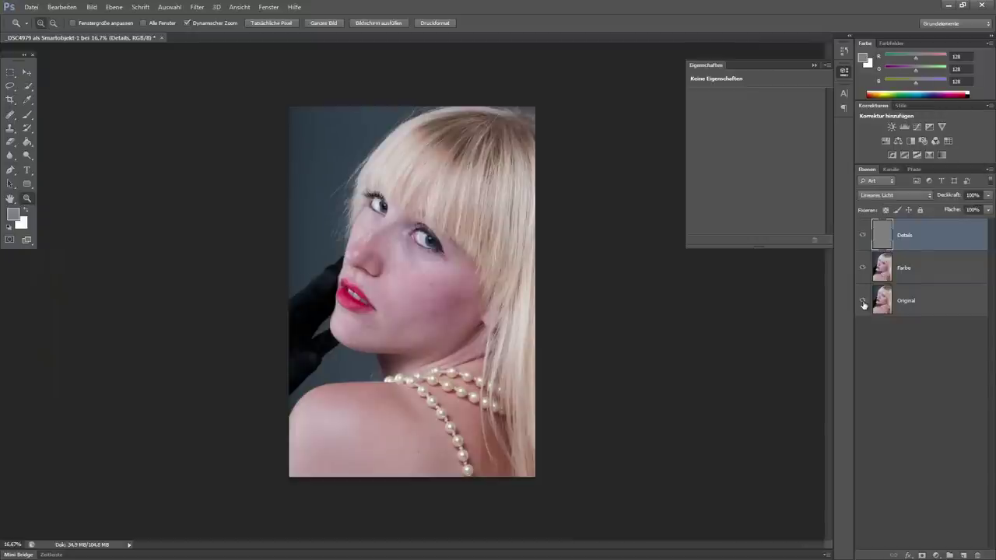
left_click(458, 296)
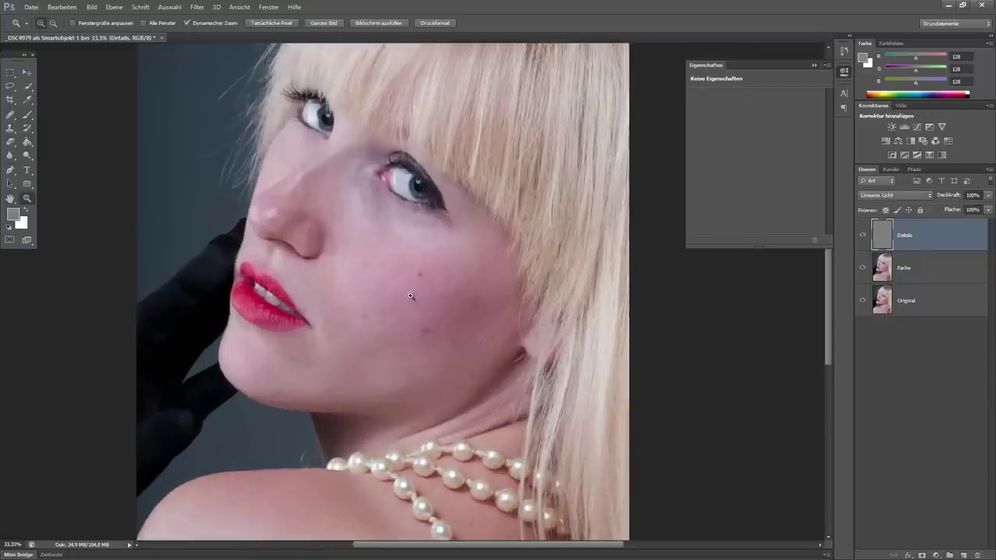
left_click(364, 312)
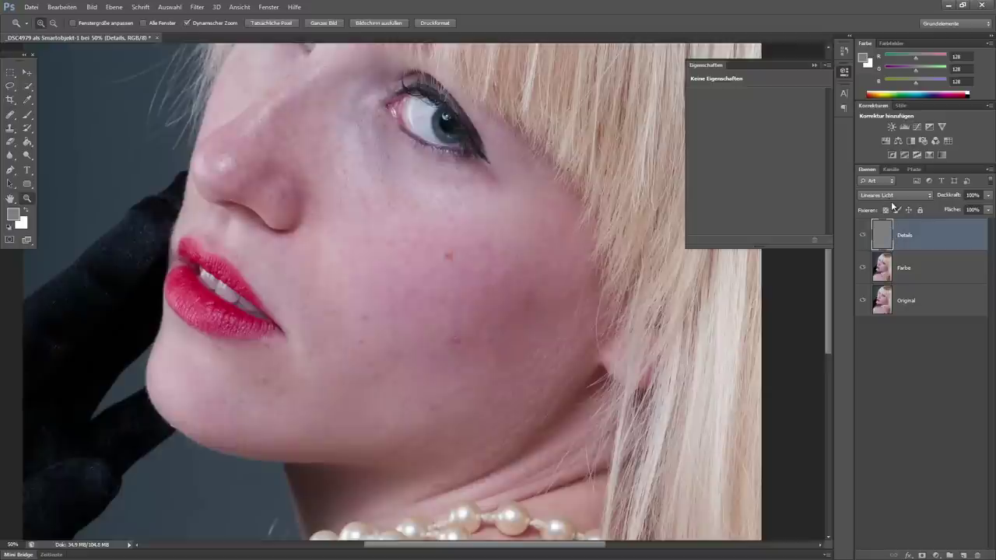
left_click(861, 268)
left_click(862, 300)
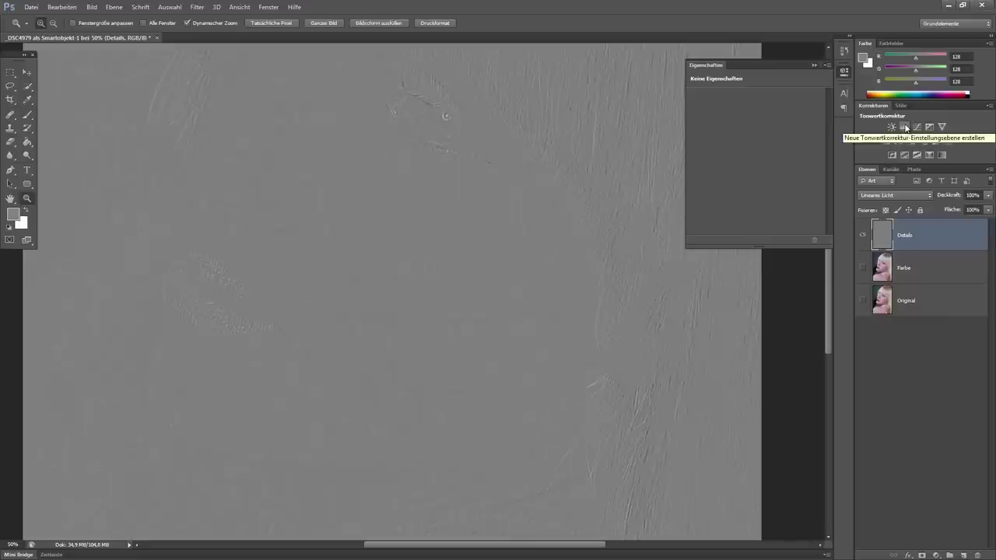
Add a Levels layer with input levels 108 and 147, viewing the cheek at 100%
left_click(904, 126)
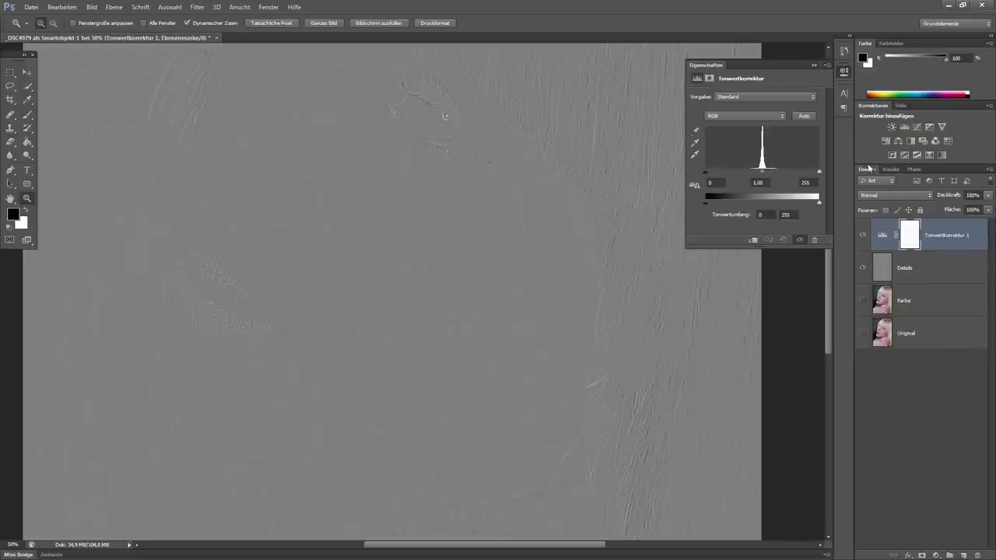
left_click_drag(709, 171, 753, 171)
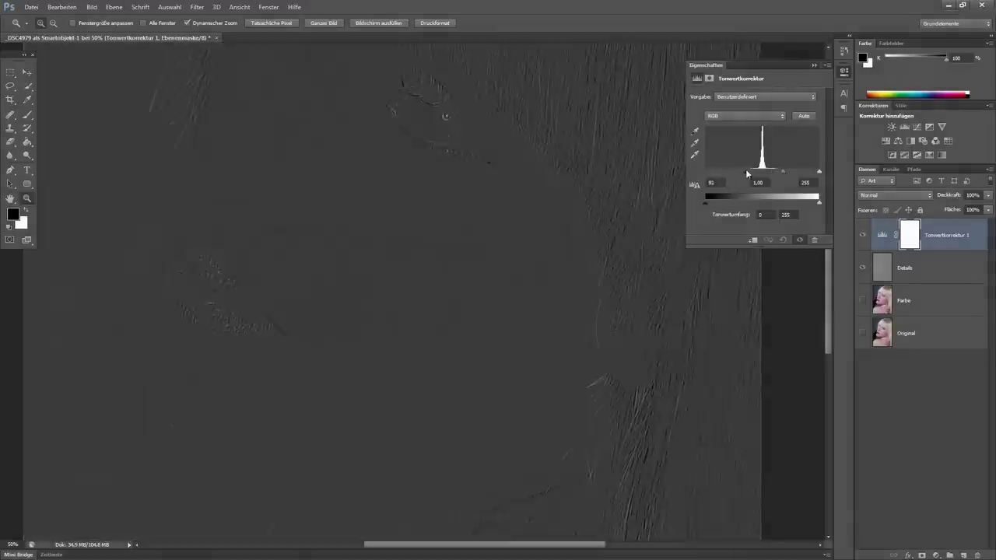
left_click_drag(819, 170, 770, 172)
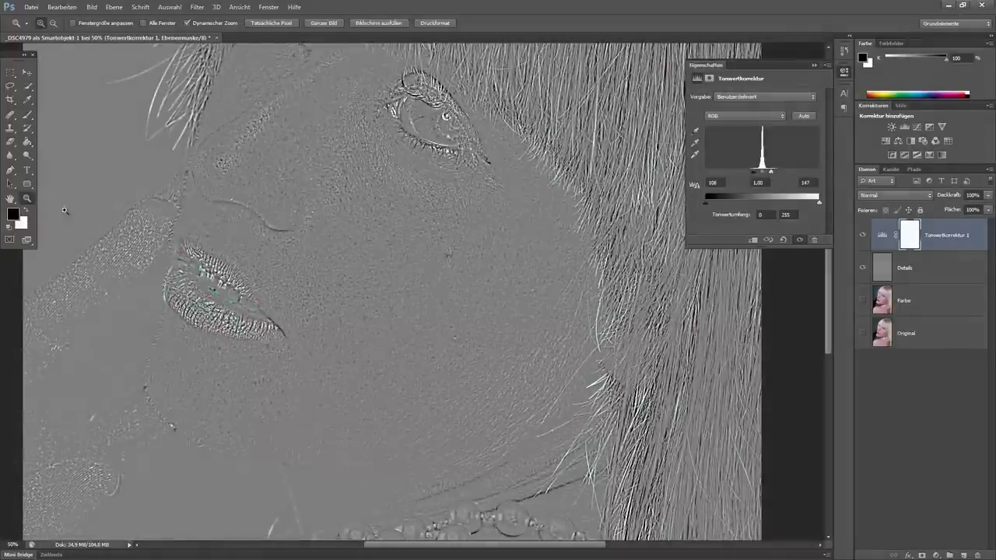
left_click(342, 380)
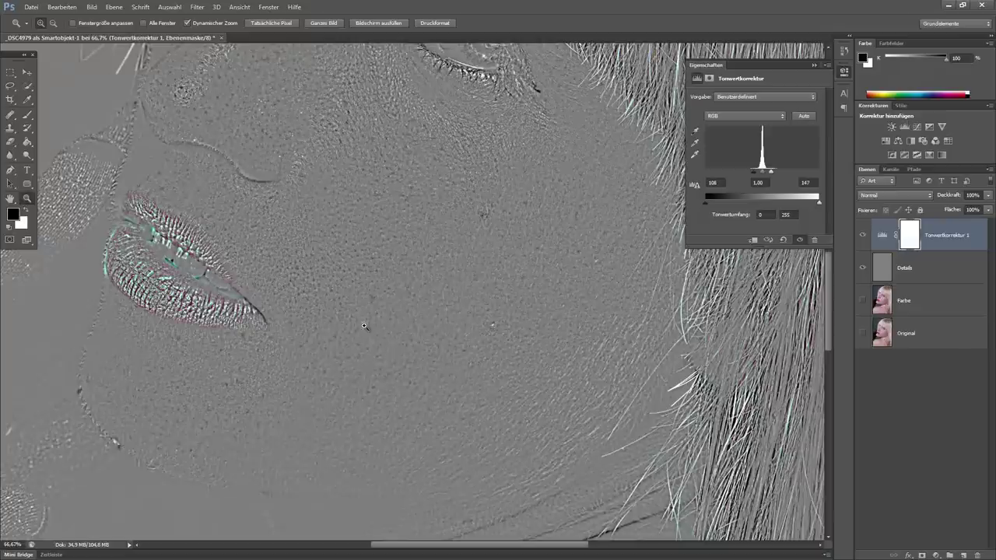
left_click(369, 328)
left_click_drag(544, 207, 464, 265)
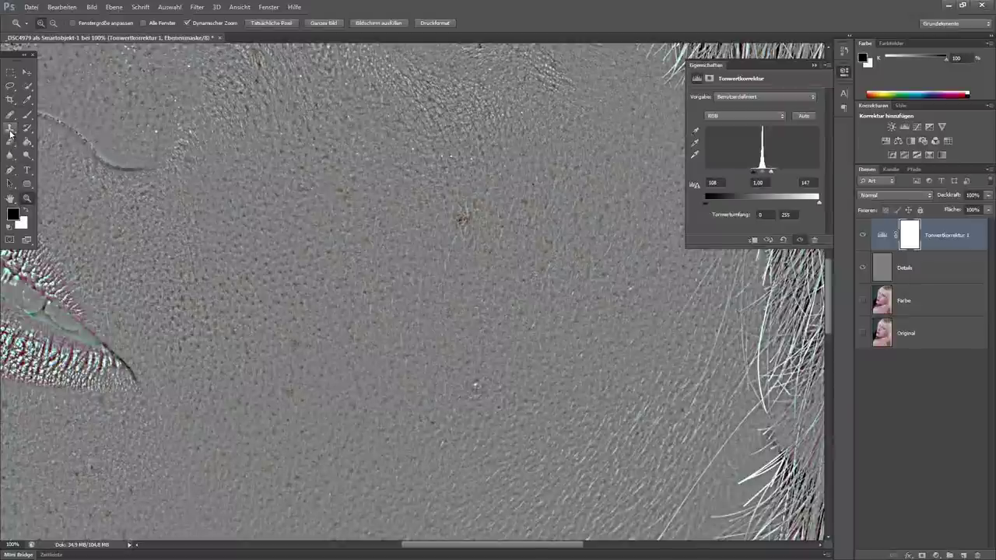
Set up the Clone Stamp brush size and target the Details layer
left_click(11, 130)
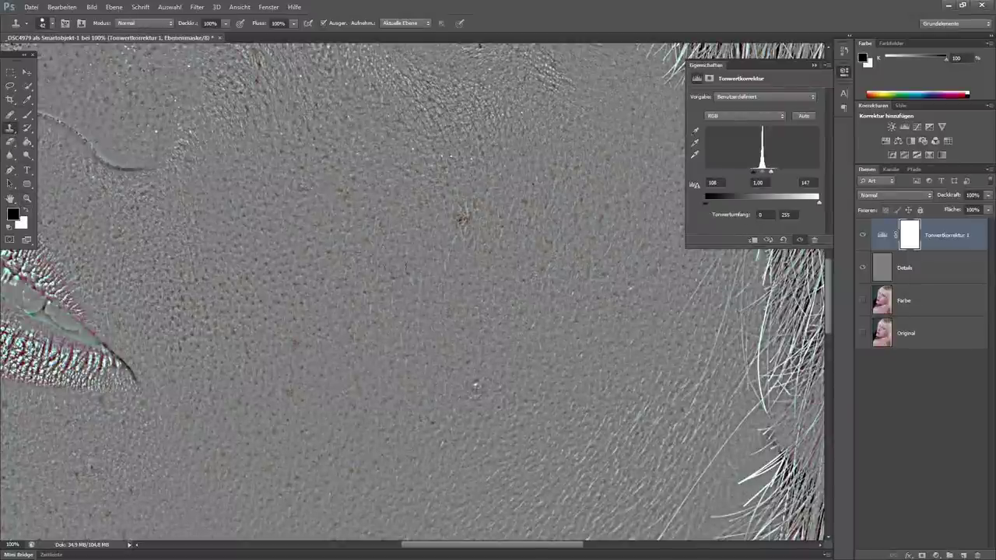
right_click(359, 262)
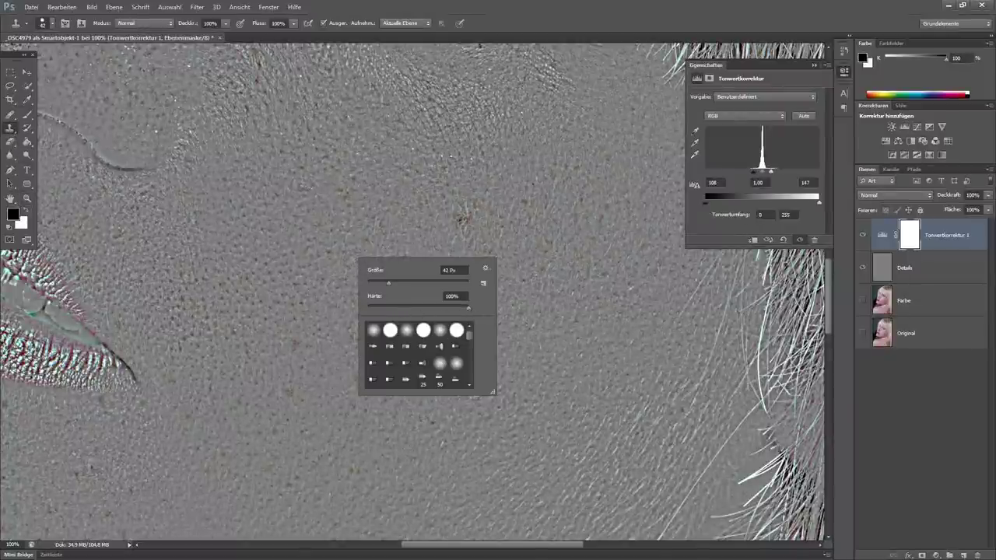
left_click(417, 5)
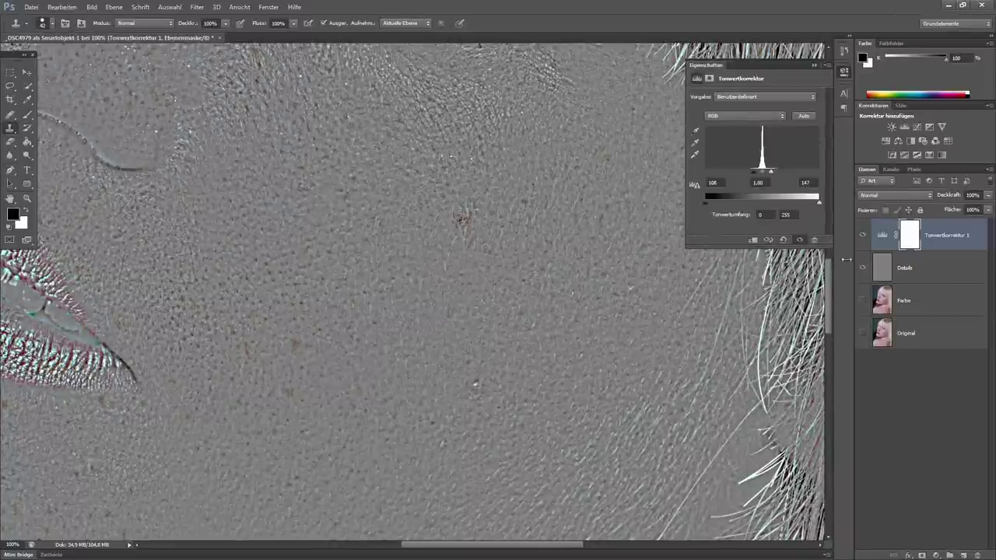
left_click(903, 270)
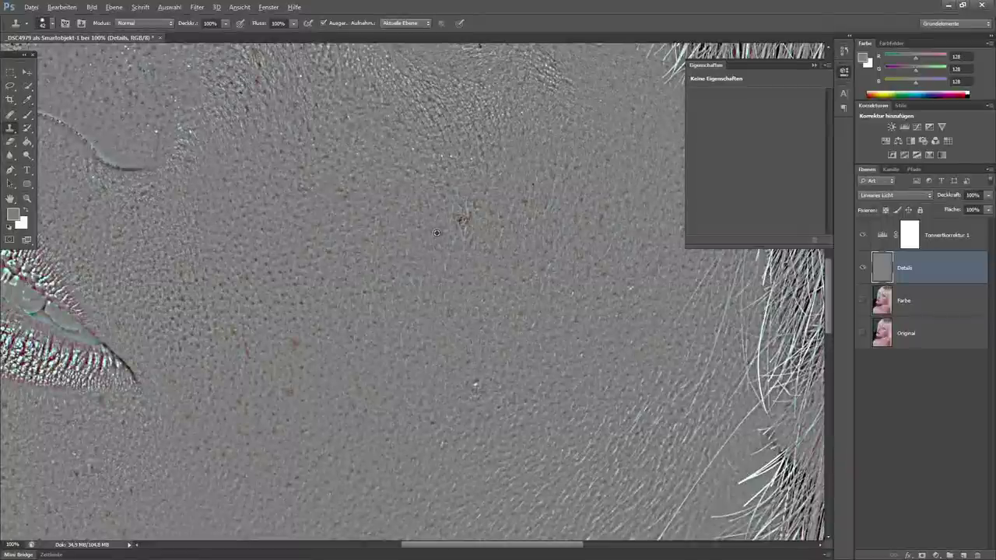
Clone out the dark blemish and bright speck on the cheek
left_click(435, 229, "alt")
left_click(462, 220)
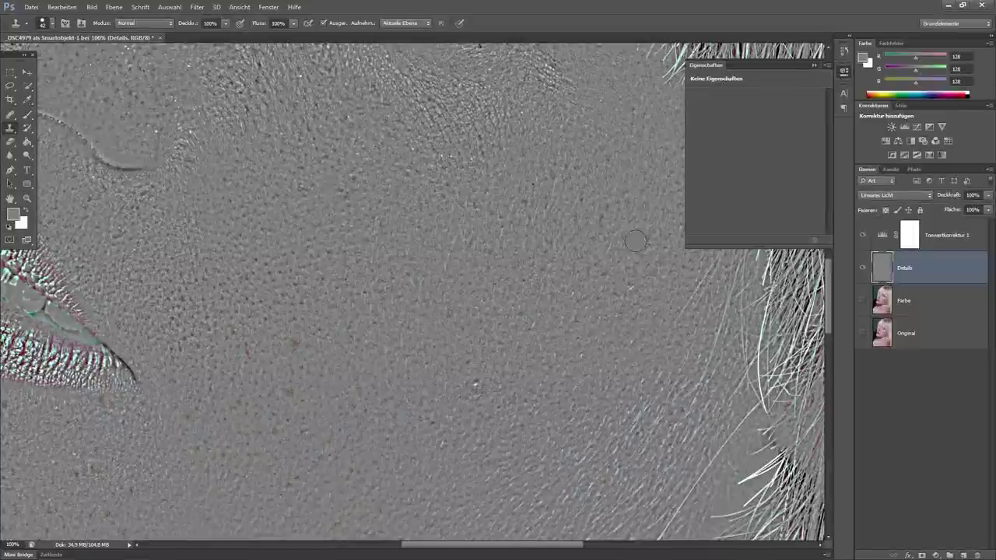
left_click(461, 396, "alt")
left_click(475, 385)
left_click(521, 315)
Clone over further small spots on the lower cheek and below the eye
left_click(615, 342, "alt")
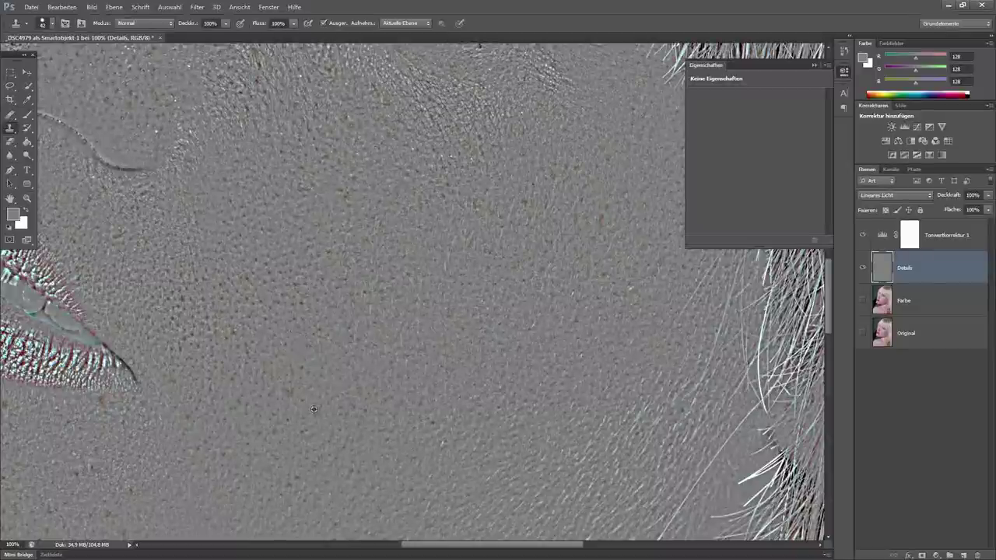
left_click(291, 453, "alt")
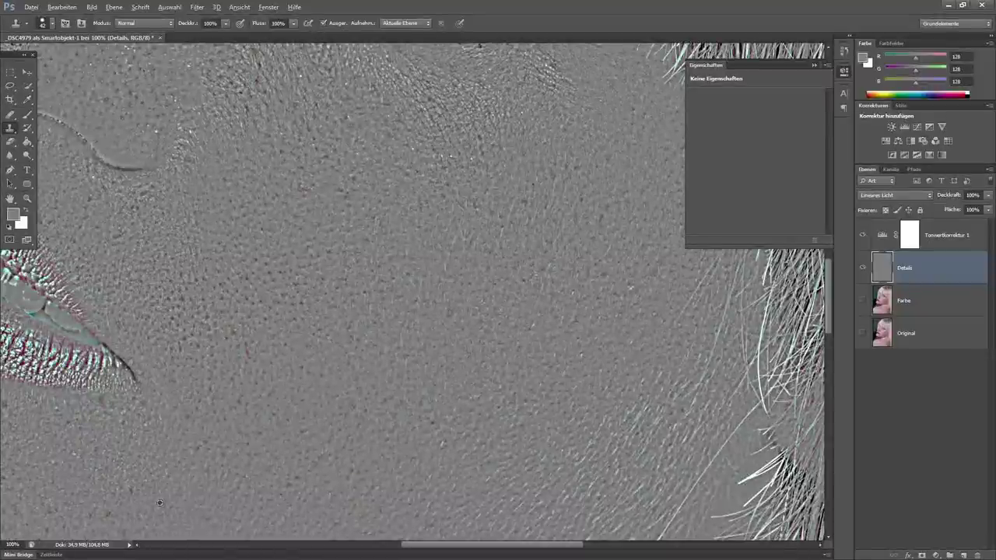
left_click(134, 488, "alt")
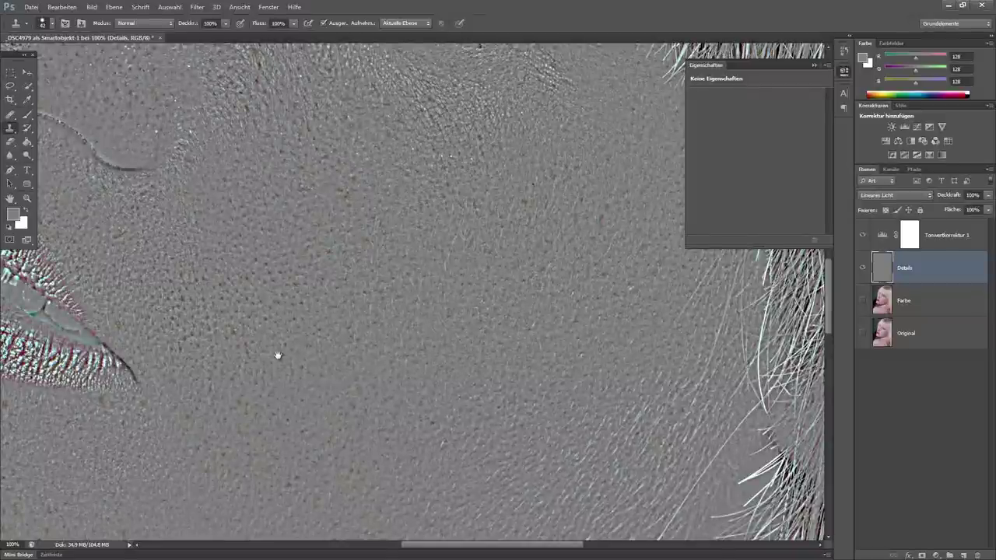
left_click_drag(275, 356, 193, 460)
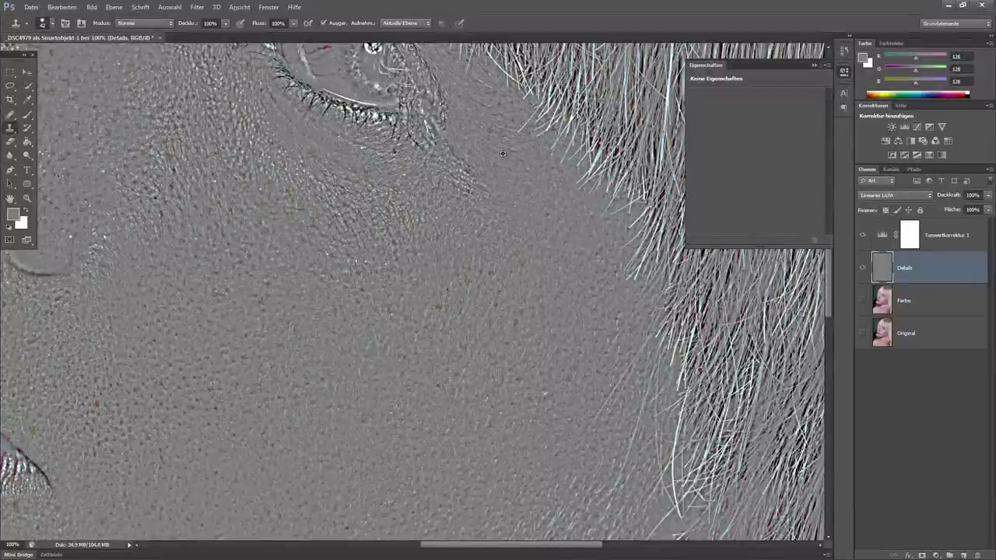
left_click(469, 187, "alt")
Clone-paint over the speckled skin texture below and beside the eye
left_click_drag(358, 204, 417, 215)
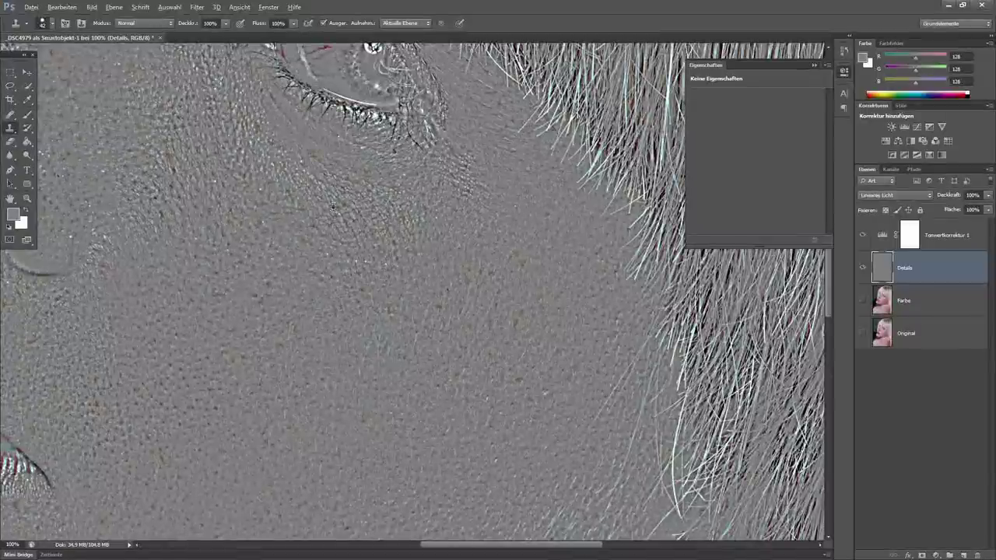
left_click_drag(222, 189, 349, 318)
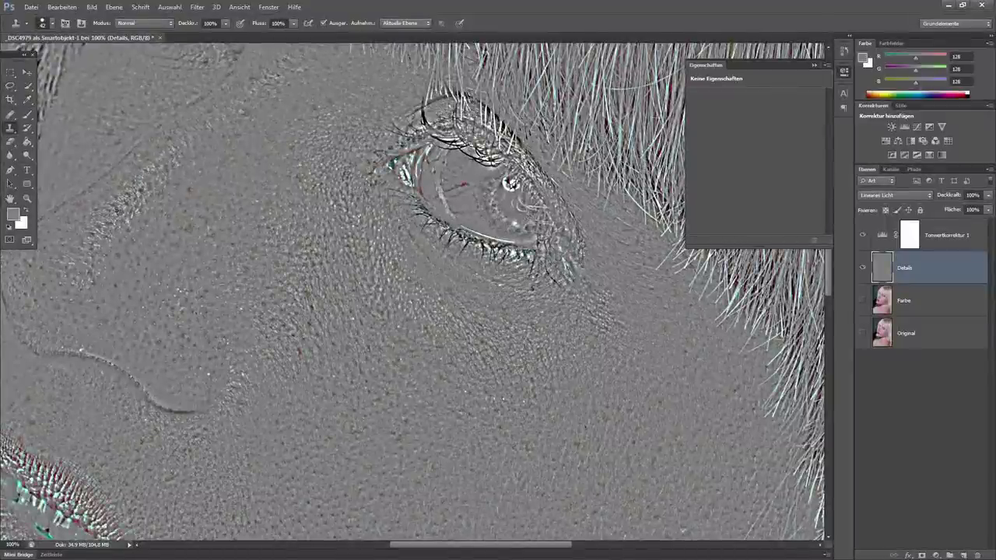
left_click_drag(86, 228, 128, 194)
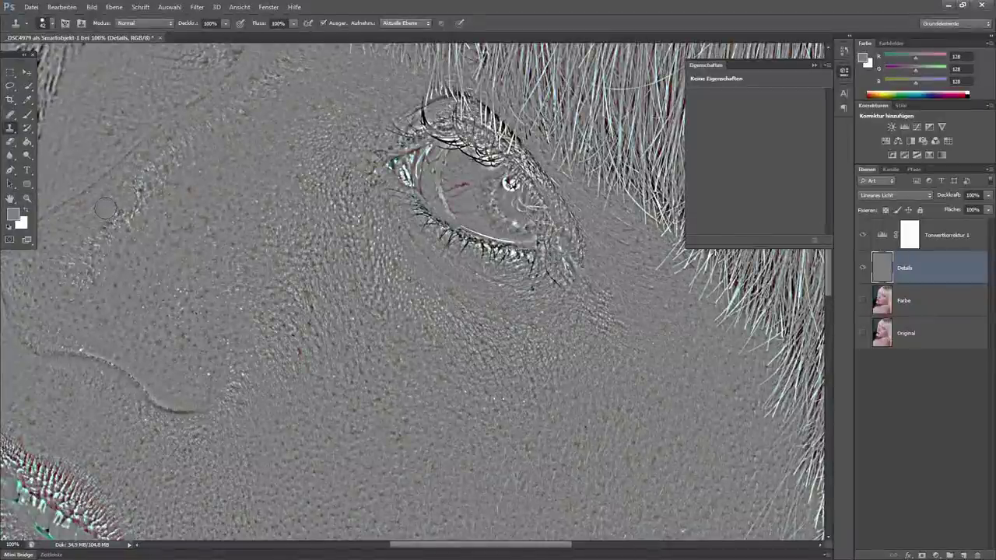
left_click_drag(157, 172, 187, 165)
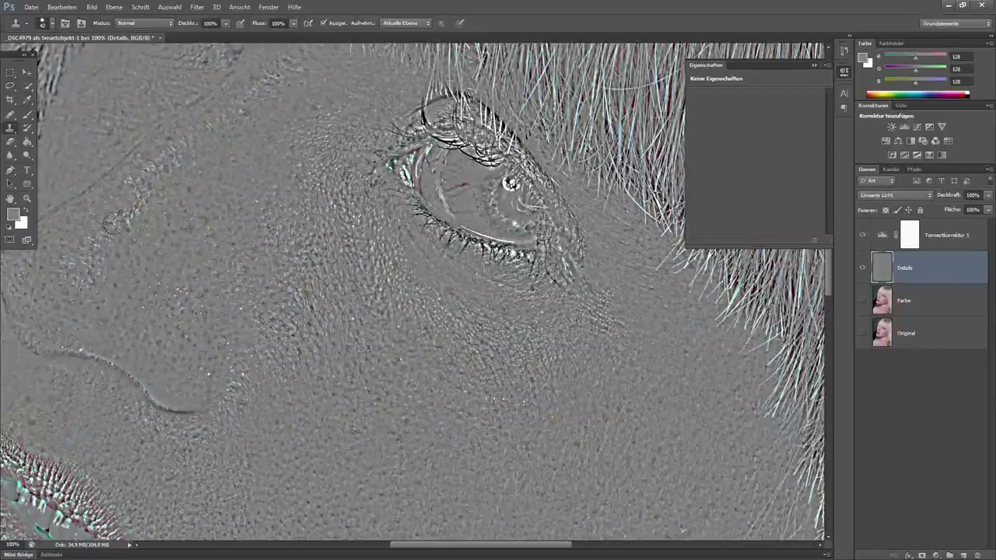
left_click_drag(118, 226, 140, 204)
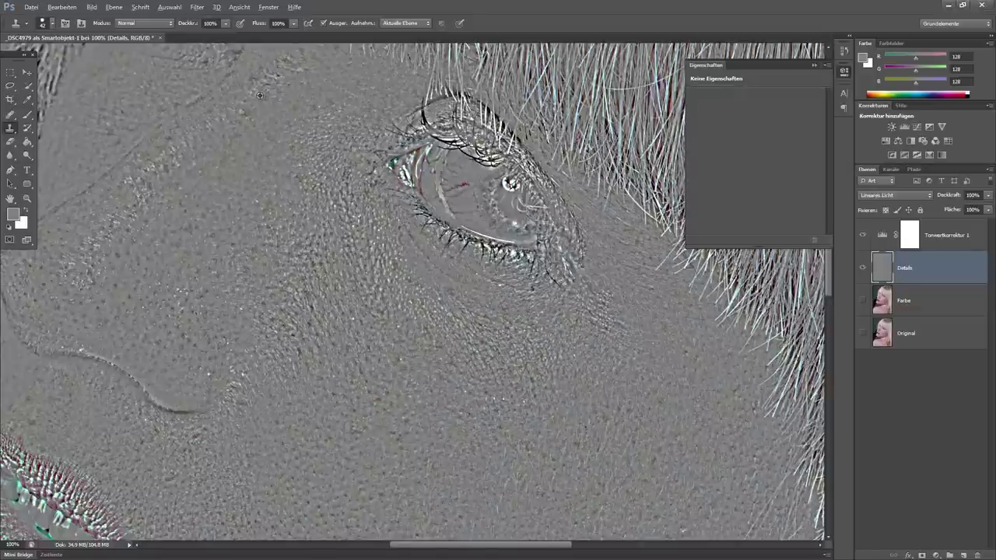
mouse_move(329, 133)
left_mouse_down()
mouse_move(280, 163)
mouse_move(269, 202)
left_mouse_up()
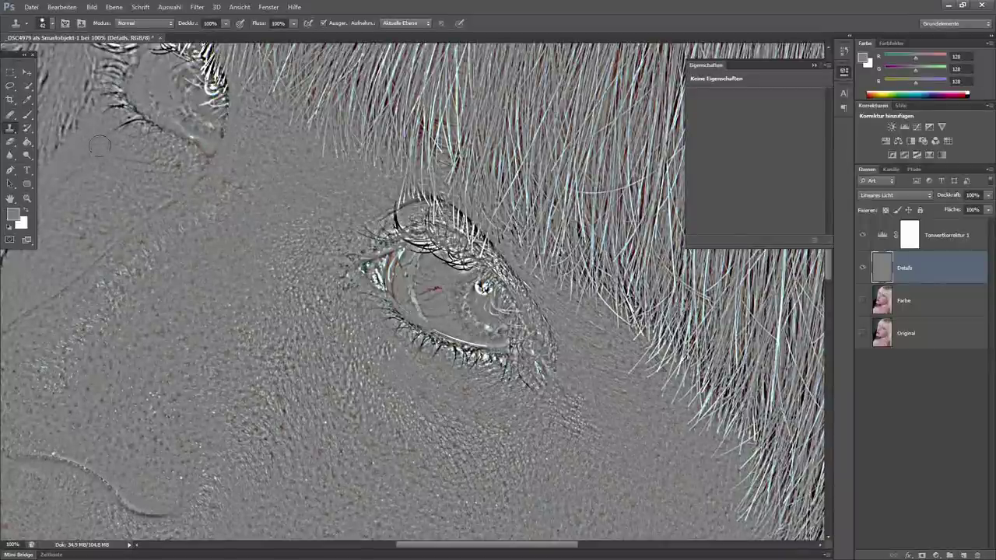
Sample nearby skin, pan to the lips, enlarge the brush to about 40, then fit the image
left_click(117, 189, "alt")
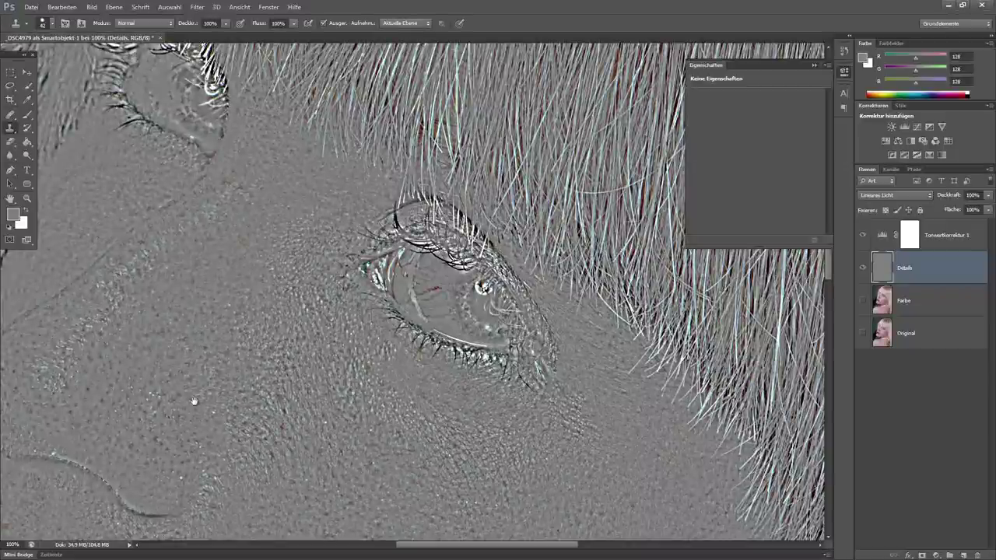
left_click_drag(194, 400, 362, 238)
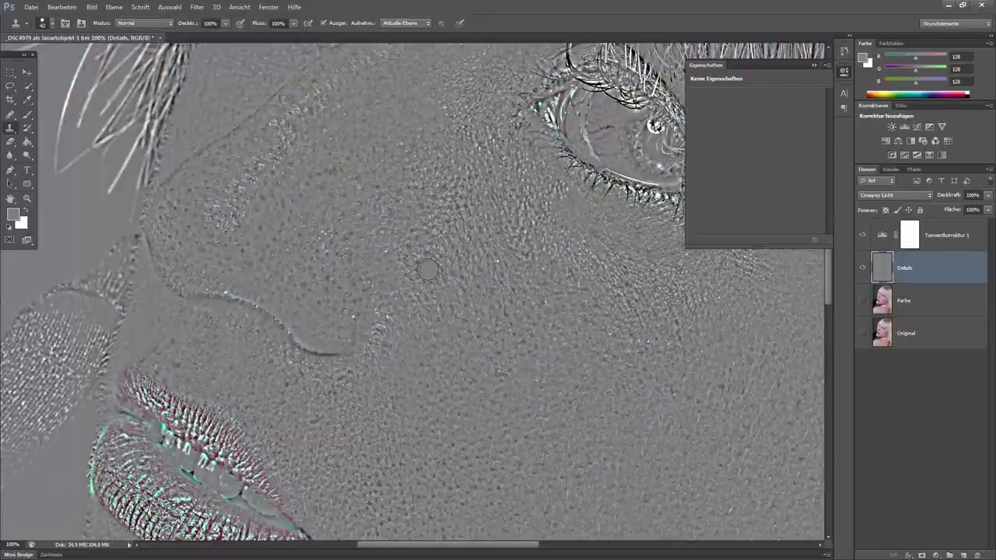
left_click_drag(368, 341, 381, 265)
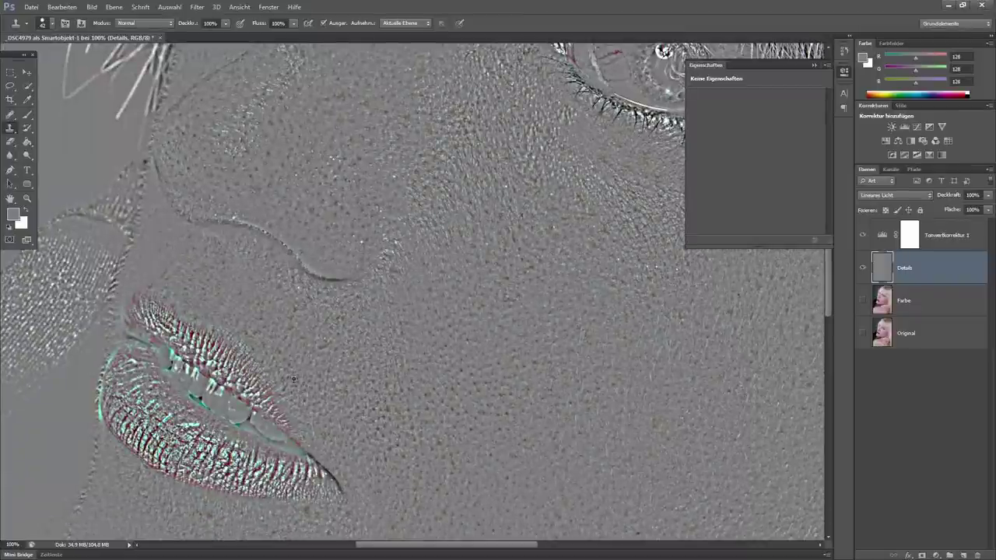
key("bracketright")
key("bracketright")
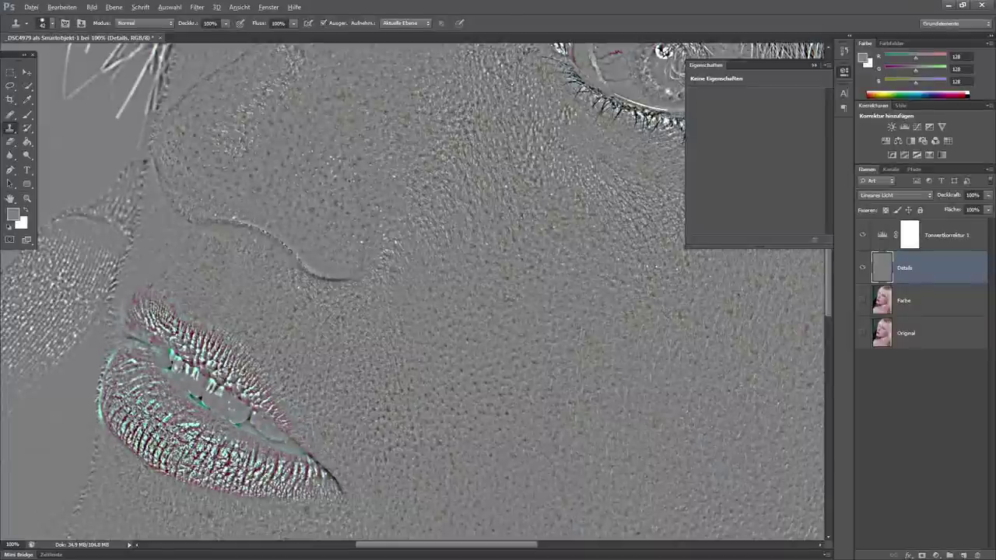
key("z")
key("ctrl+0")
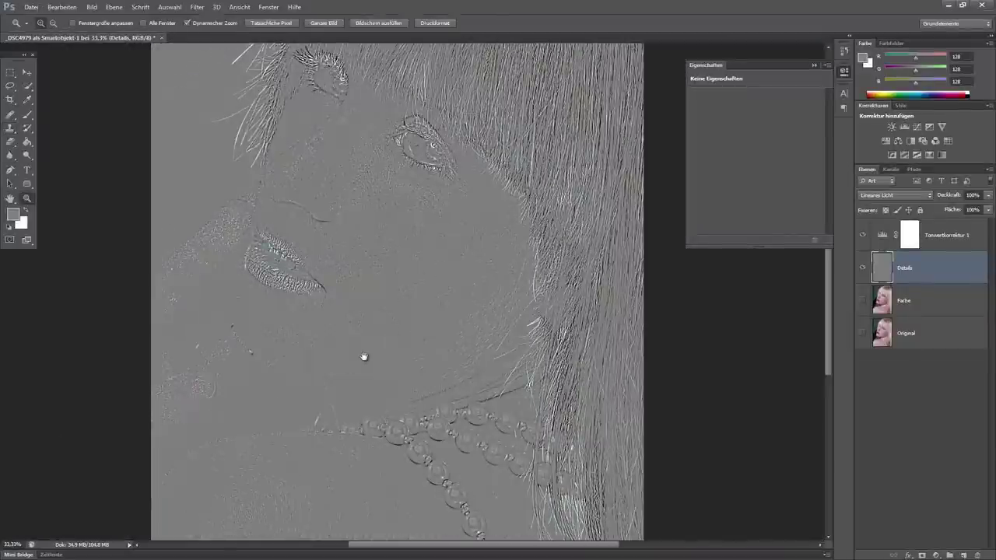
Zoom to 66.67% and pan over the face and bead necklace
left_click_drag(399, 278, 358, 371)
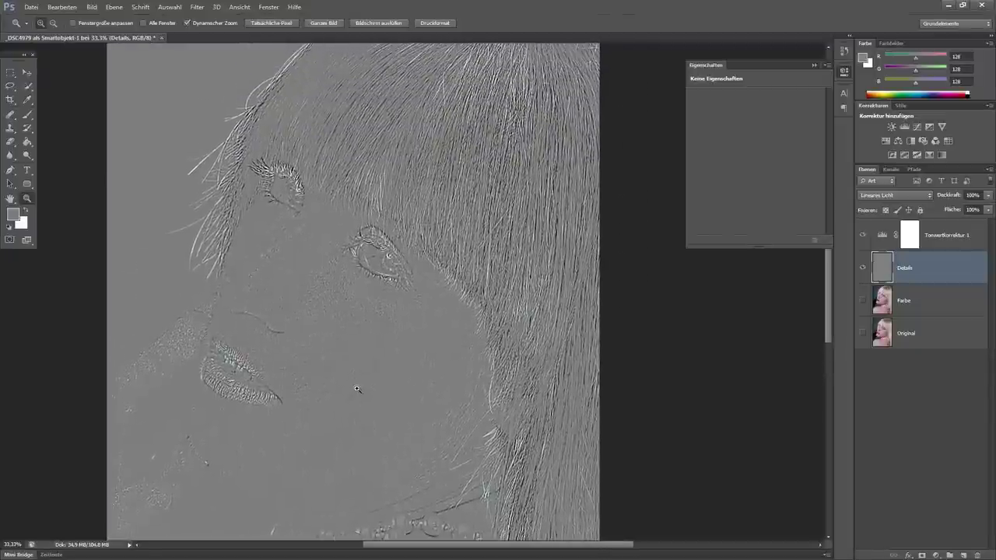
left_click(333, 336)
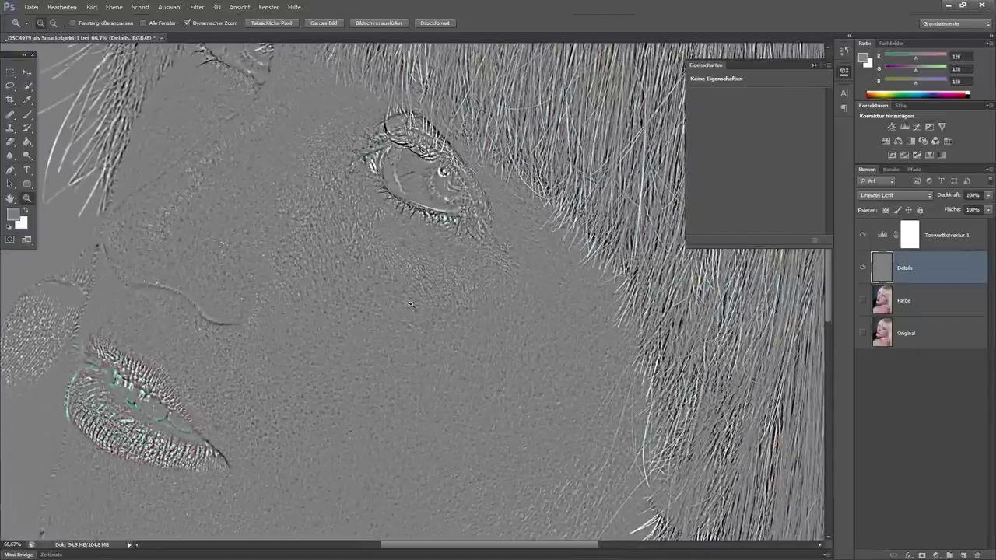
left_click_drag(269, 436, 270, 394)
left_click_drag(270, 473, 273, 366)
left_click_drag(282, 427, 276, 328)
mouse_move(257, 411)
left_mouse_down()
mouse_move(238, 374)
mouse_move(239, 326)
mouse_move(411, 329)
mouse_move(410, 355)
left_mouse_up()
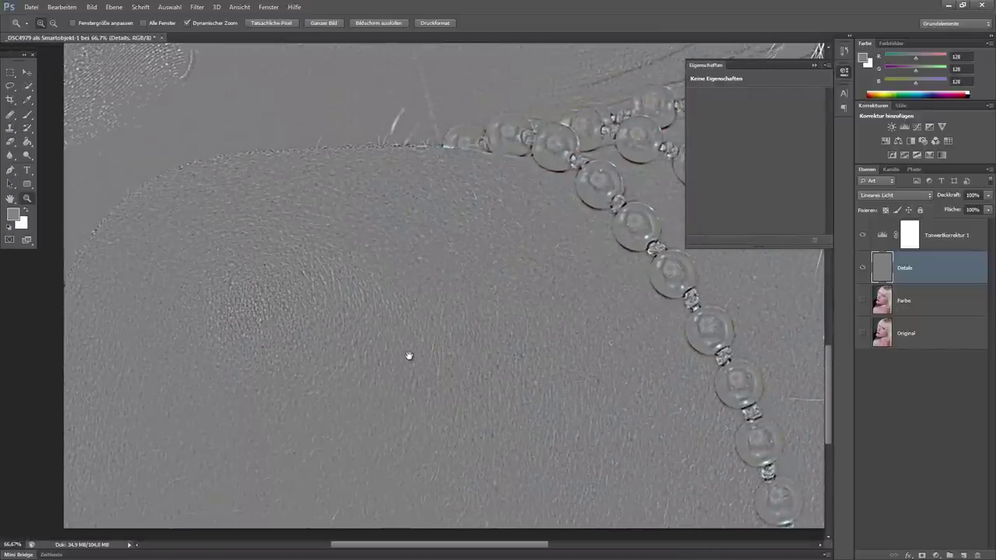
left_click_drag(397, 257, 344, 382)
mouse_move(354, 186)
left_mouse_down()
mouse_move(351, 294)
mouse_move(298, 396)
left_mouse_up()
left_click_drag(365, 260, 332, 349)
mouse_move(340, 275)
left_mouse_down()
mouse_move(343, 336)
mouse_move(363, 365)
left_mouse_up()
left_click_drag(330, 263, 316, 306)
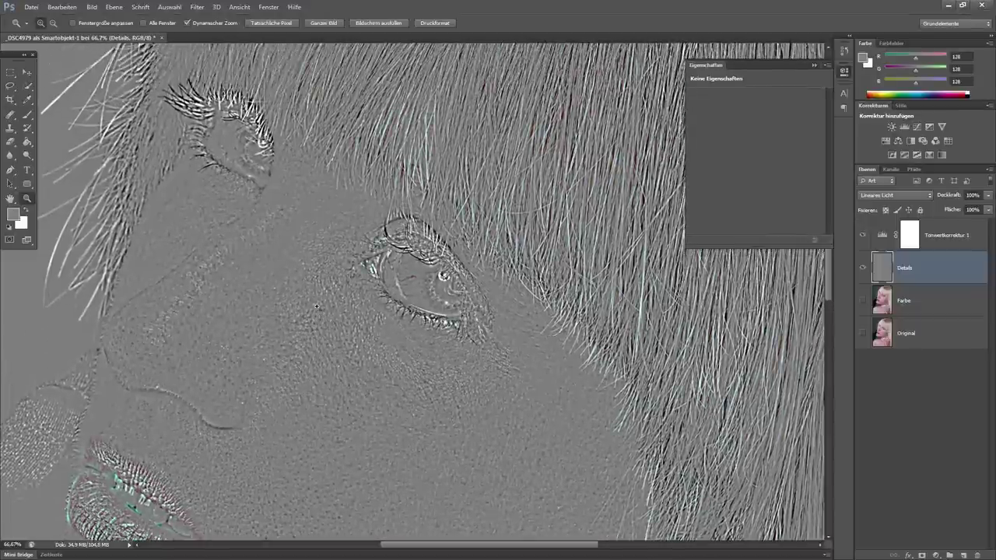
Pick the Clone Stamp and hide the Details layer, leaving only Farbe visible
left_click(11, 128)
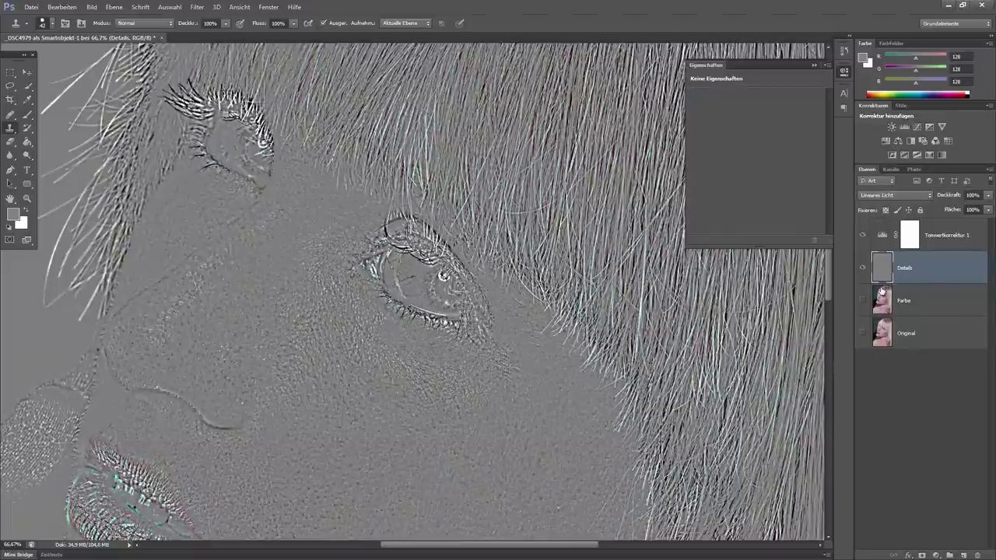
left_click(863, 298)
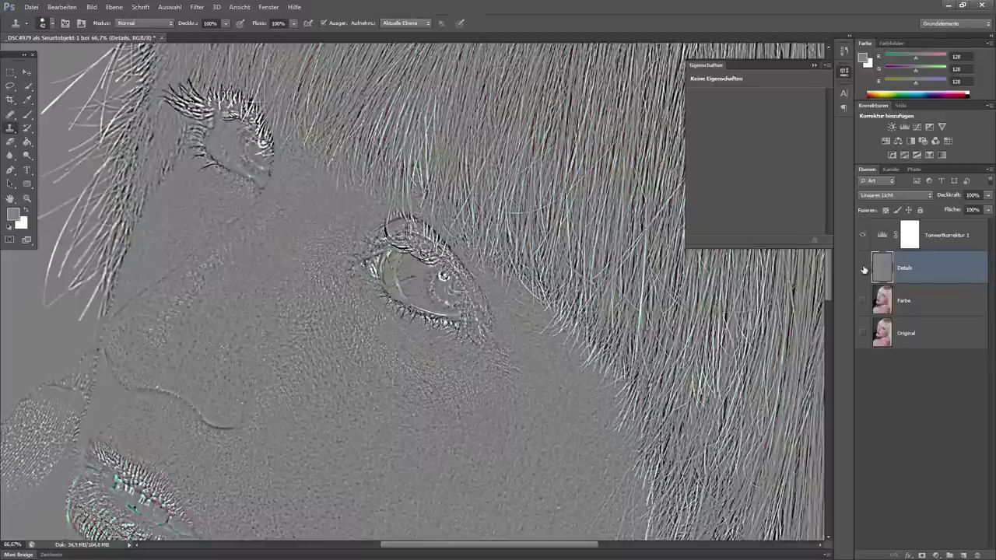
left_click(864, 269)
left_click(861, 299)
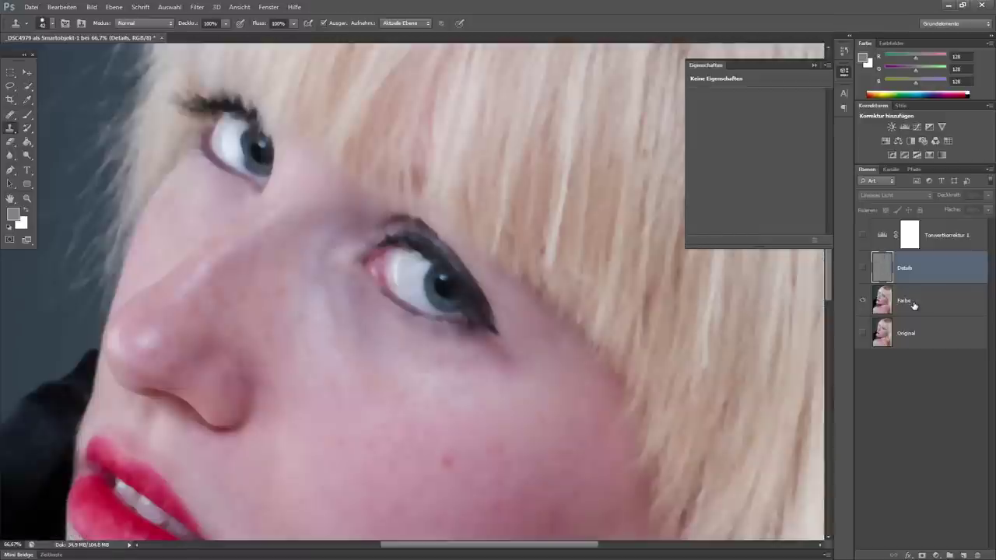
Make Farbe the active layer, inspect the cheek blemish up close, and select the healing brush
left_click(914, 305)
left_click_drag(506, 422, 498, 254)
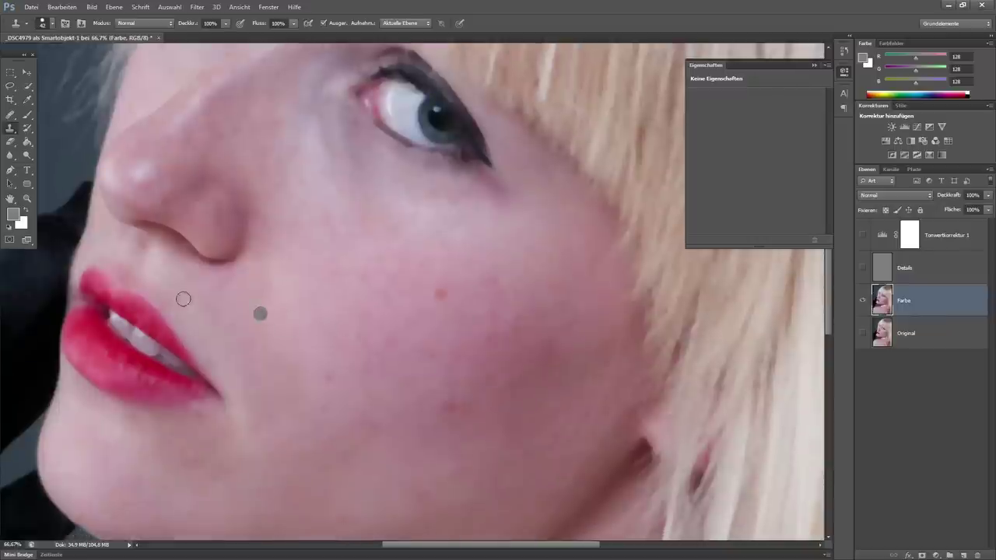
left_click(11, 116)
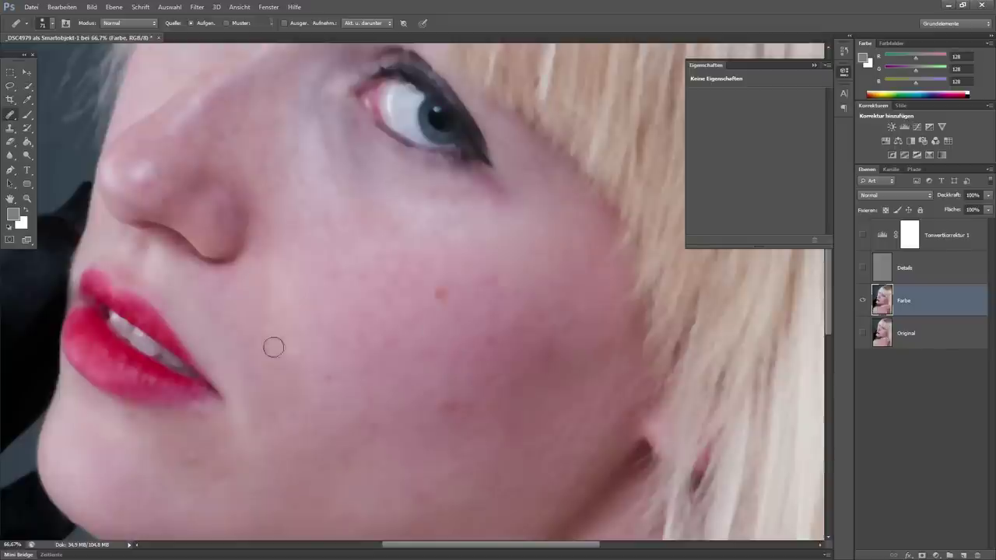
left_click(27, 184)
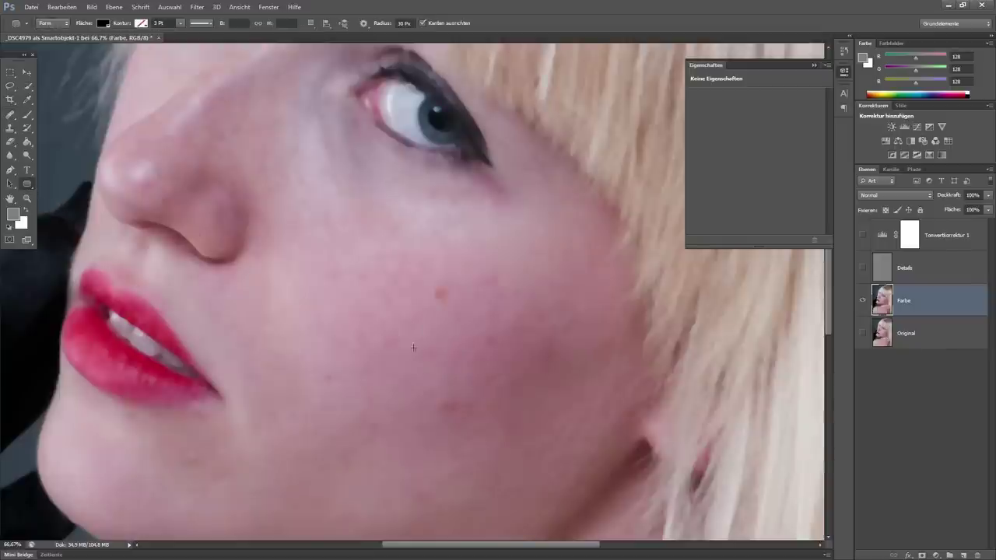
left_click(27, 198)
left_click(468, 344)
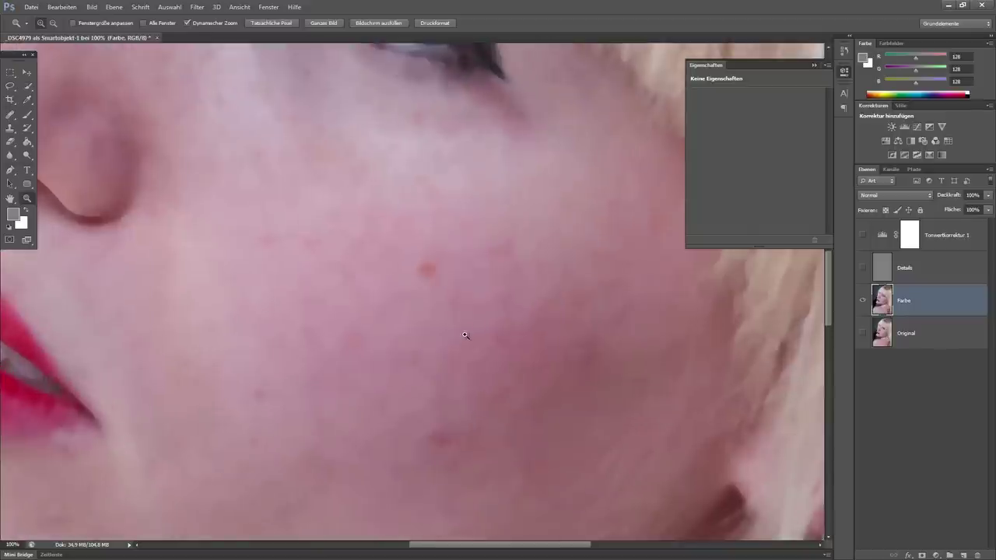
left_click(423, 274, "alt")
left_click(10, 114)
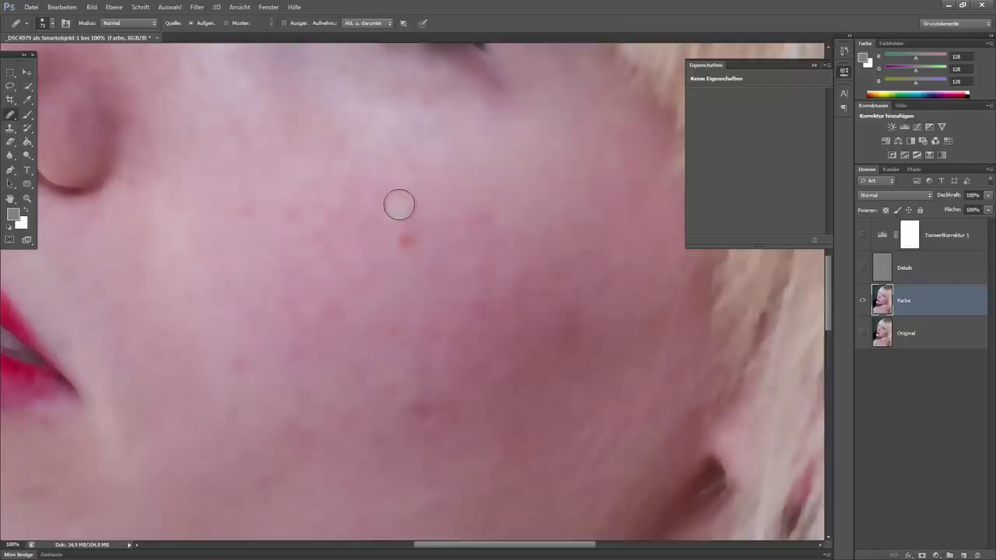
Sample clean skin and heal the small red spots on the cheek
left_click(399, 202, "alt")
left_click(407, 239)
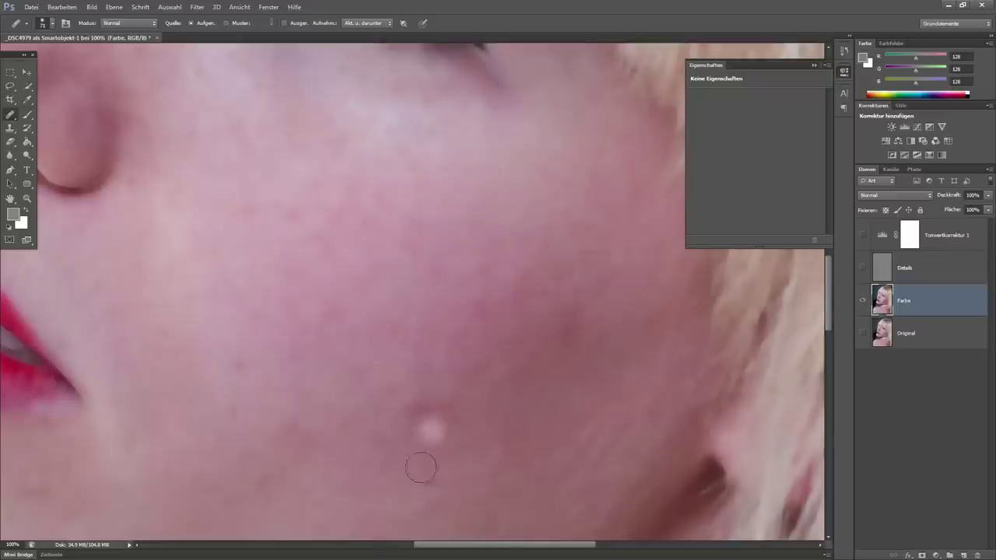
left_click(422, 408)
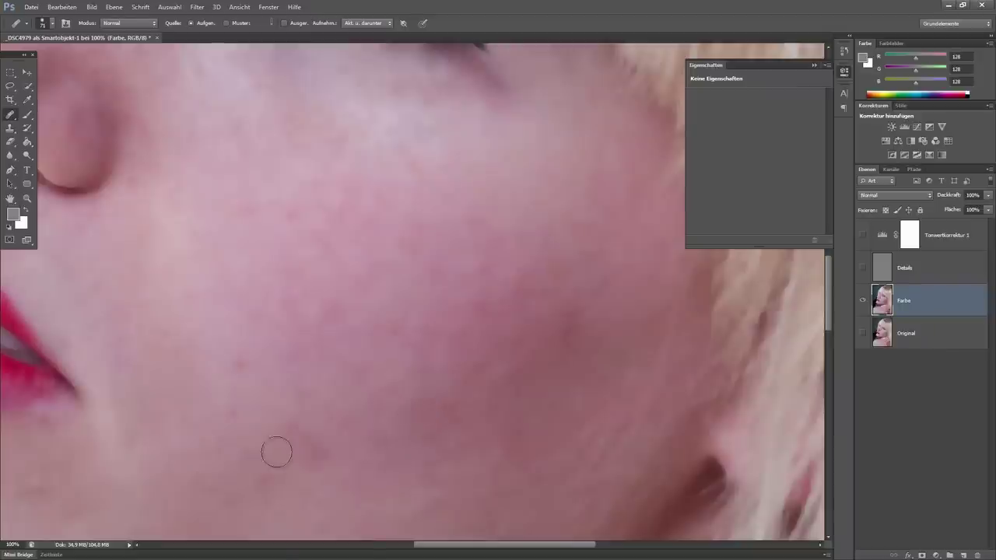
left_click(265, 339, "alt")
left_click(239, 360)
Heal the faint marks near the chin and jaw, then set the brush to 75 px, 34% hardness
left_click_drag(144, 477, 366, 371)
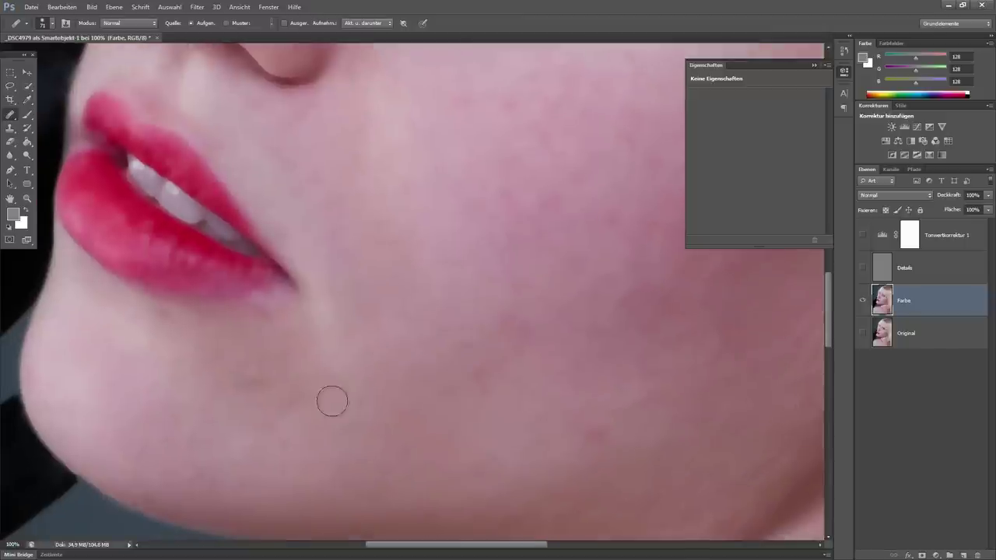
left_click(284, 367, "alt")
left_click(262, 379)
left_click(280, 345, "alt")
left_click(272, 323)
right_click(173, 344, "alt")
Enlarge the healing brush to 66 px and remove the small dark spot on the cheek
scroll(376, 347, "up", 5)
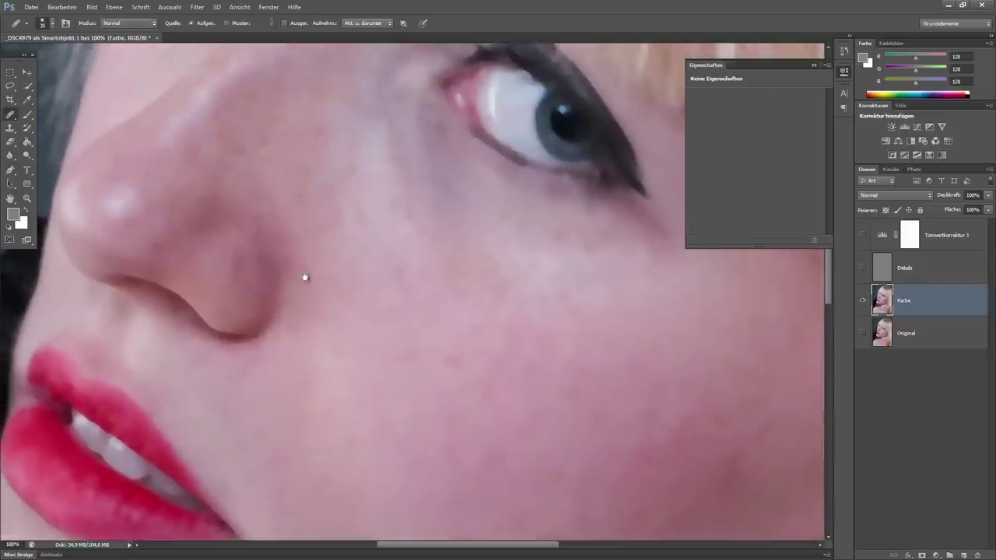
scroll(305, 277, "up", 3)
left_click_drag(172, 224, 149, 220)
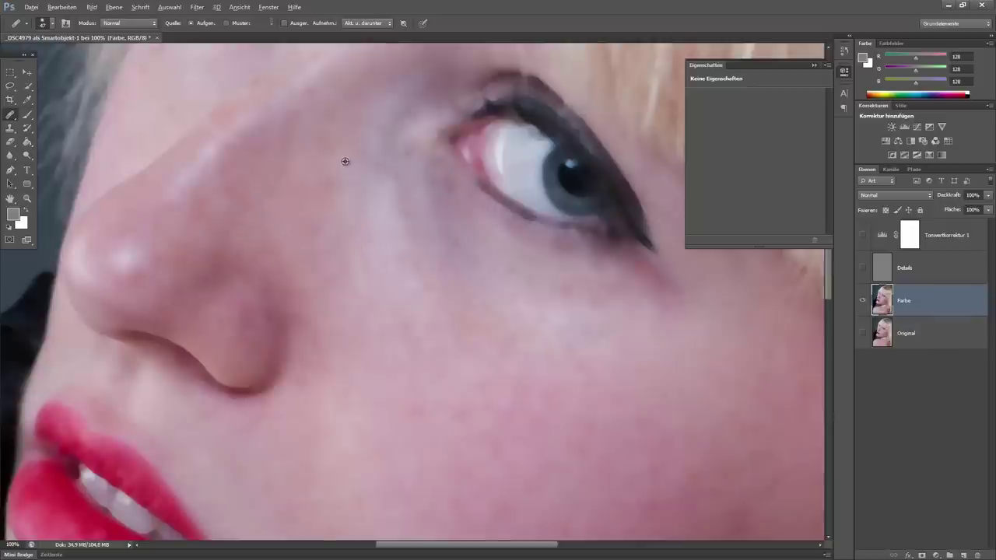
left_click_drag(428, 200, 395, 300)
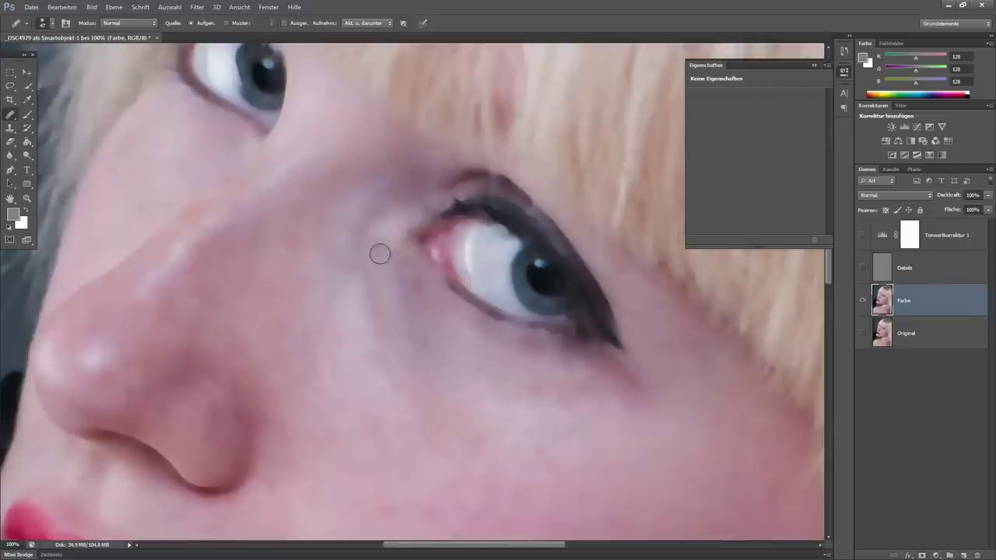
left_click_drag(608, 408, 518, 312)
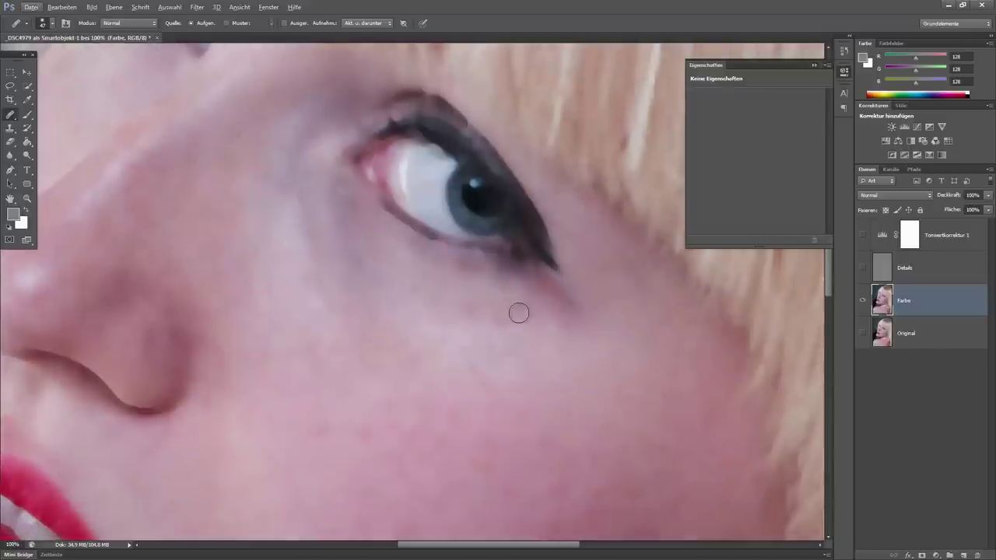
right_click(601, 291, "alt")
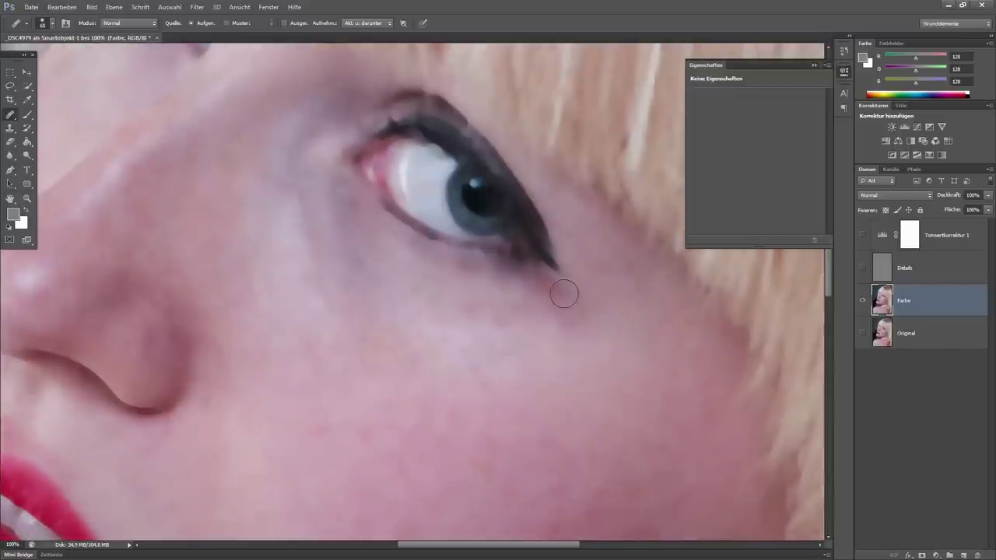
left_click(629, 319)
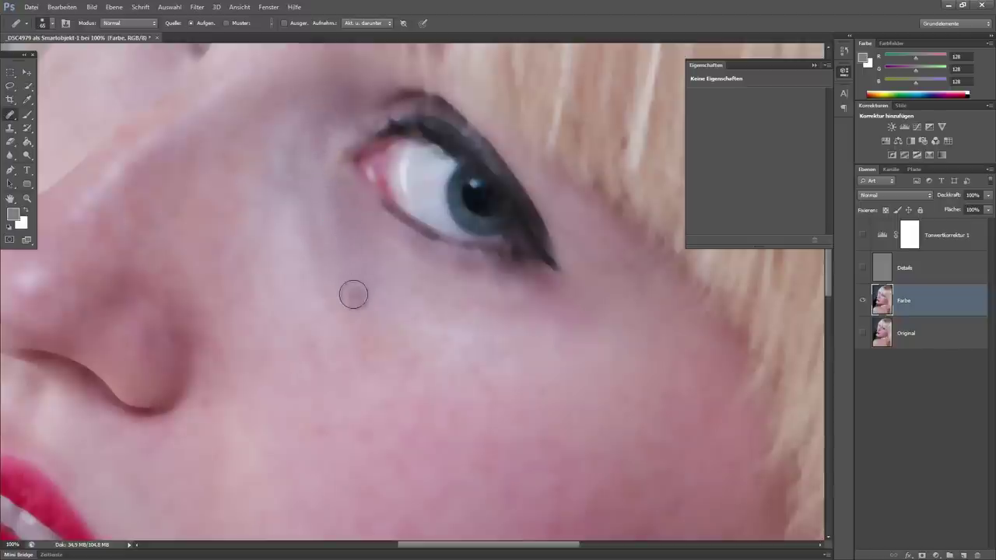
Heal the small blemishes on the lower and upper cheek
left_click_drag(403, 370, 405, 261)
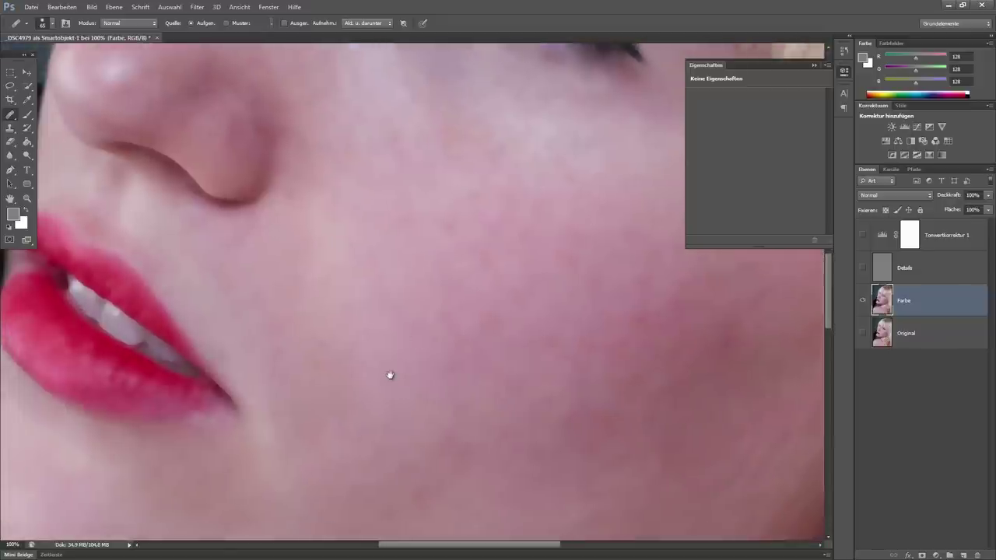
left_click_drag(398, 351, 402, 266)
left_click(493, 320, "alt")
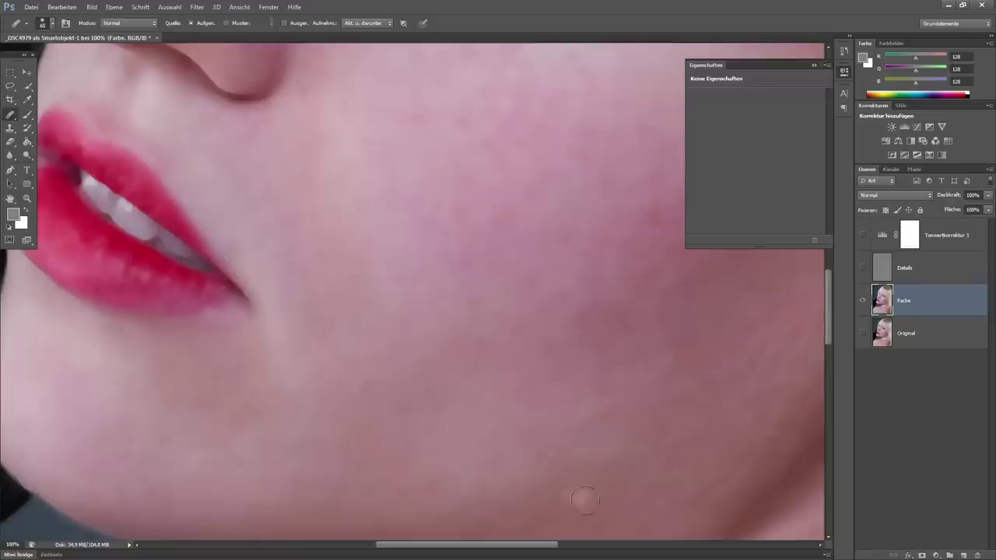
mouse_move(645, 441)
left_mouse_down()
mouse_move(583, 333)
mouse_move(497, 378)
left_mouse_up()
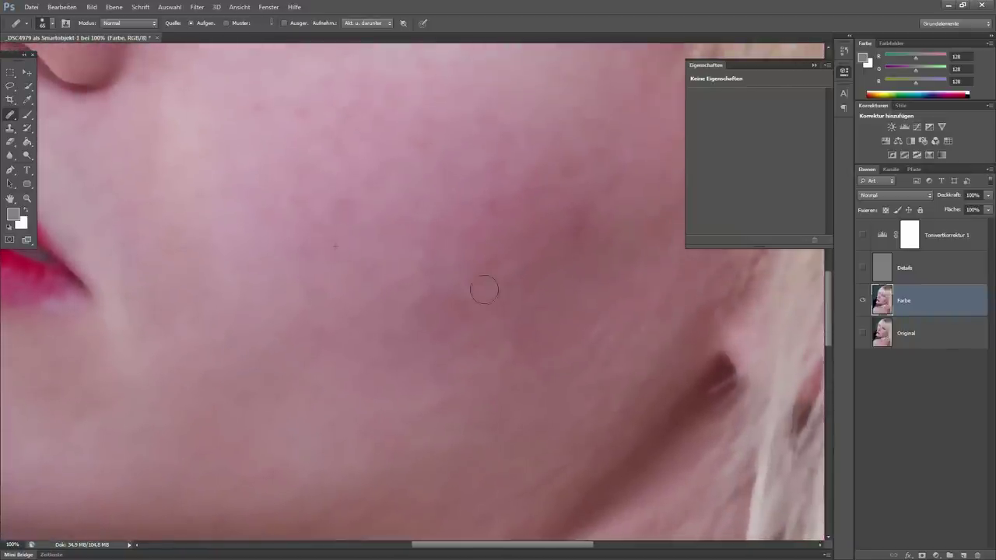
left_click_drag(413, 179, 302, 371)
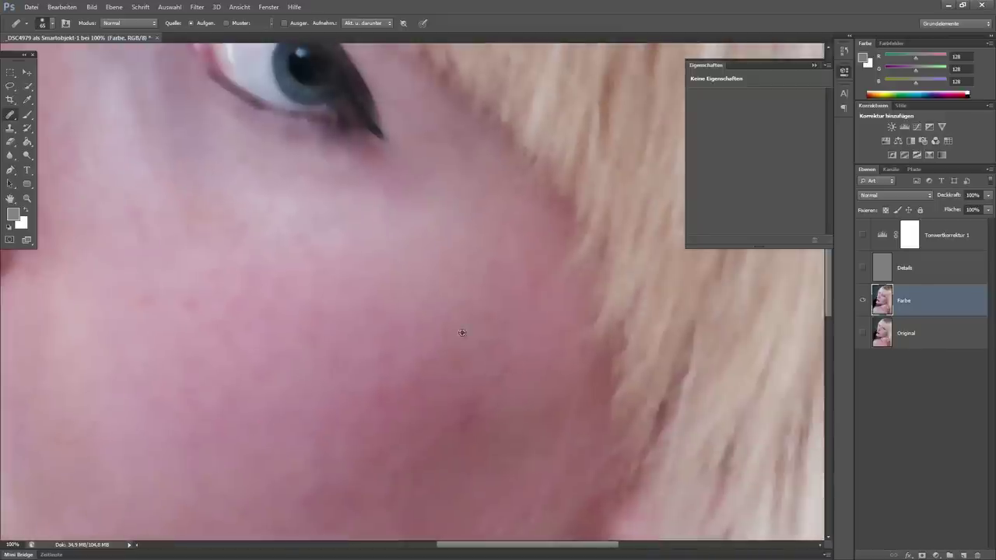
left_click_drag(451, 371, 459, 358)
Sample clean skin on the nose tip and heal two spots on the nose
left_click_drag(252, 311, 260, 407)
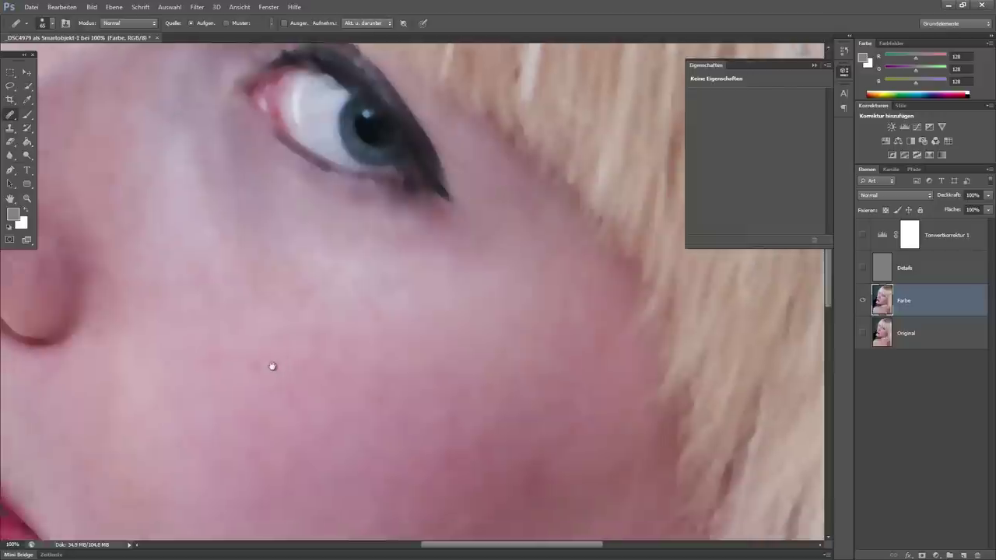
left_click_drag(209, 404, 272, 362)
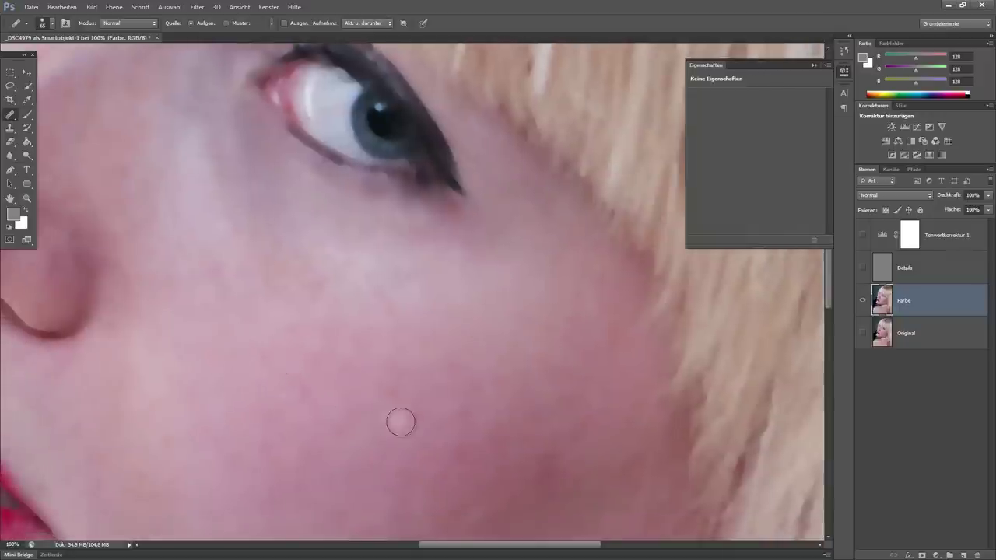
left_click_drag(269, 396, 404, 400)
left_click_drag(262, 318, 227, 388)
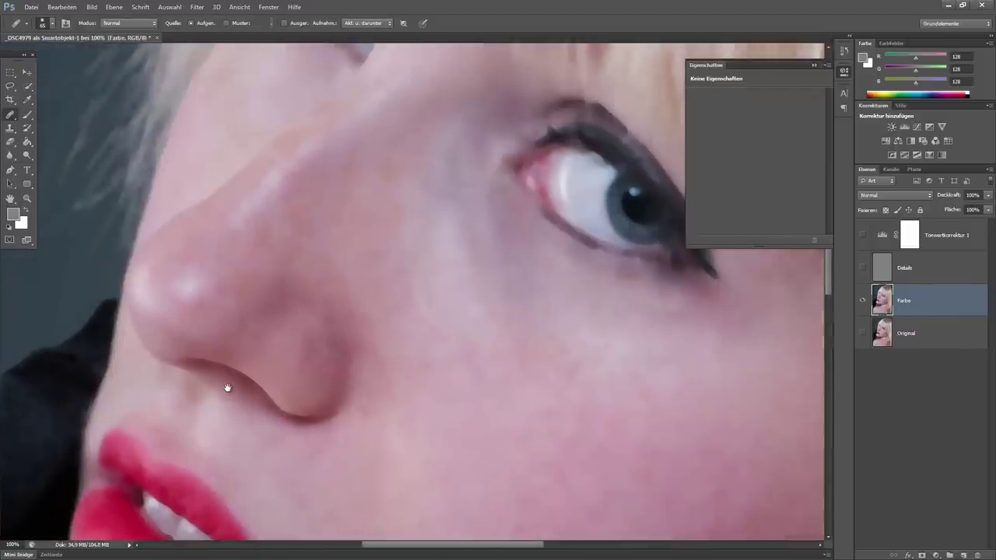
left_click(170, 311, "alt")
left_click(264, 262)
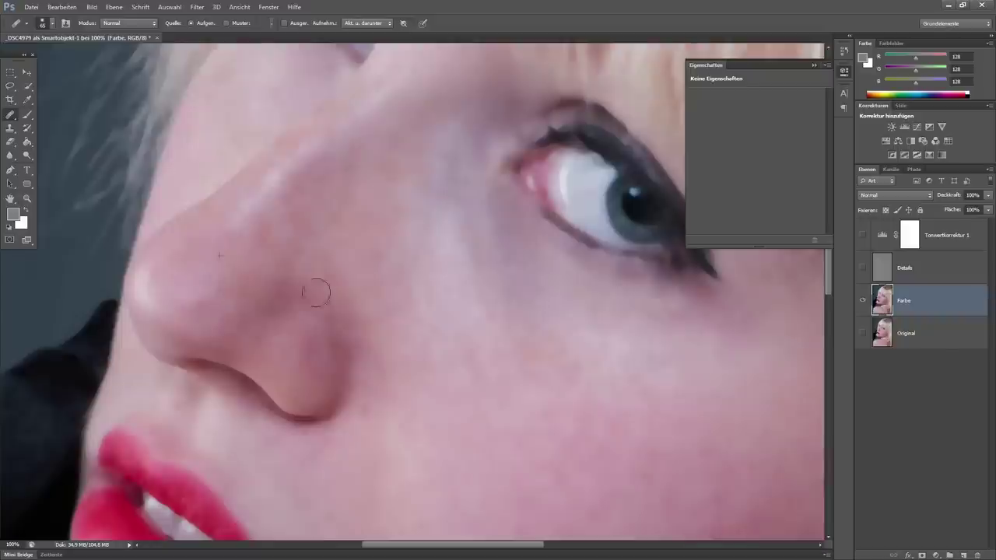
left_click(260, 309)
Heal the small red blemish on the chest skin beside the pearls
left_click_drag(401, 367, 402, 359)
scroll(403, 359, "down", 3)
scroll(436, 320, "down", 3)
scroll(416, 194, "down", 4)
scroll(418, 366, "down", 4)
scroll(413, 283, "down", 3)
left_click_drag(402, 340, 350, 326)
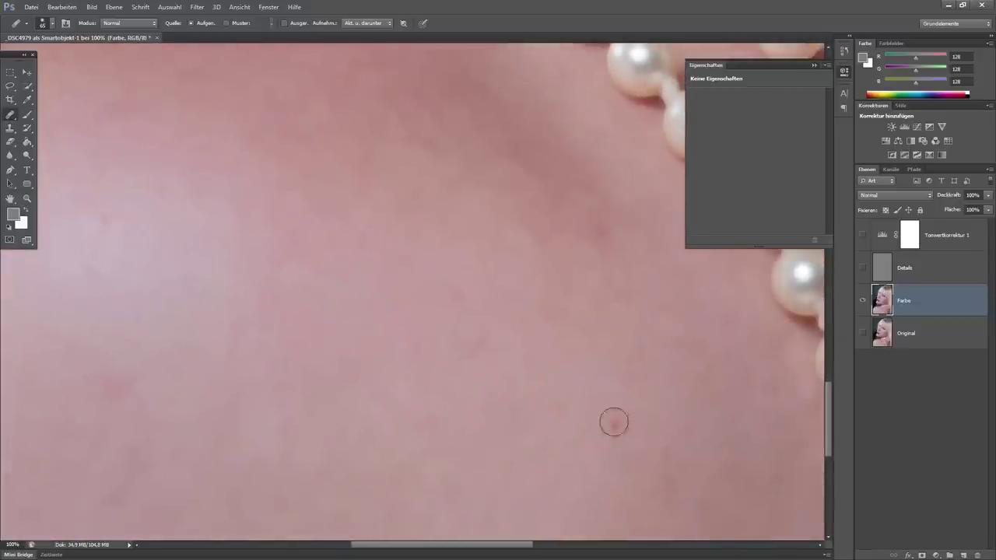
left_click(614, 424)
left_click(607, 262)
left_click_drag(288, 366, 518, 278)
mouse_move(599, 340)
left_mouse_down()
mouse_move(325, 256)
mouse_move(356, 244)
mouse_move(335, 289)
mouse_move(358, 389)
mouse_move(304, 366)
mouse_move(317, 394)
left_mouse_up()
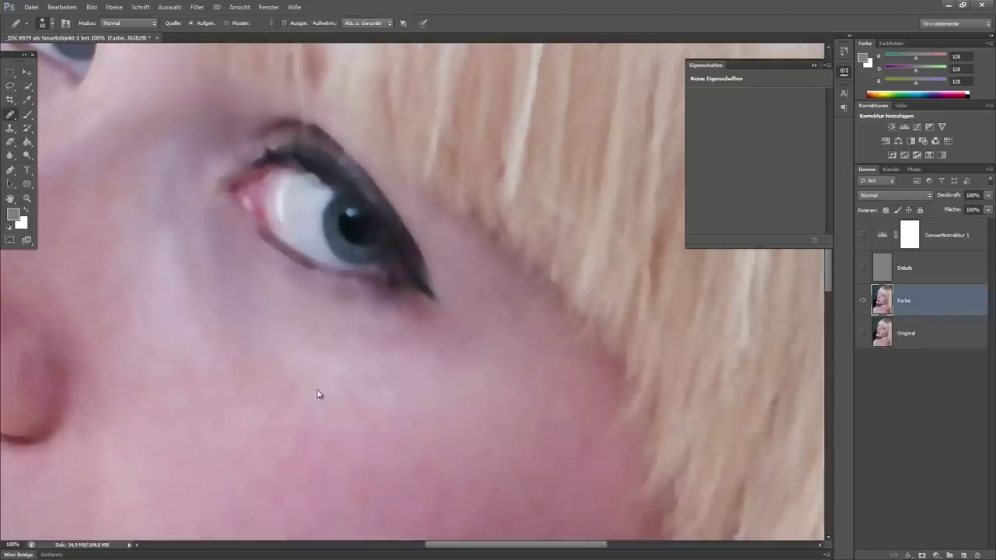
left_click(11, 88)
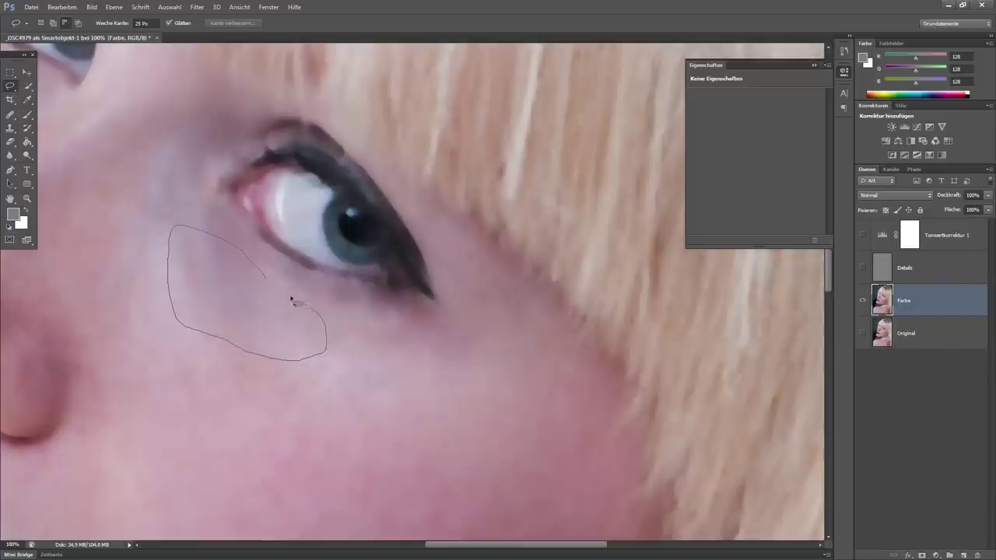
Lasso the skin under the eye, apply Gaußscher Weichzeichner, then remove the selection
left_click_drag(268, 284, 270, 286)
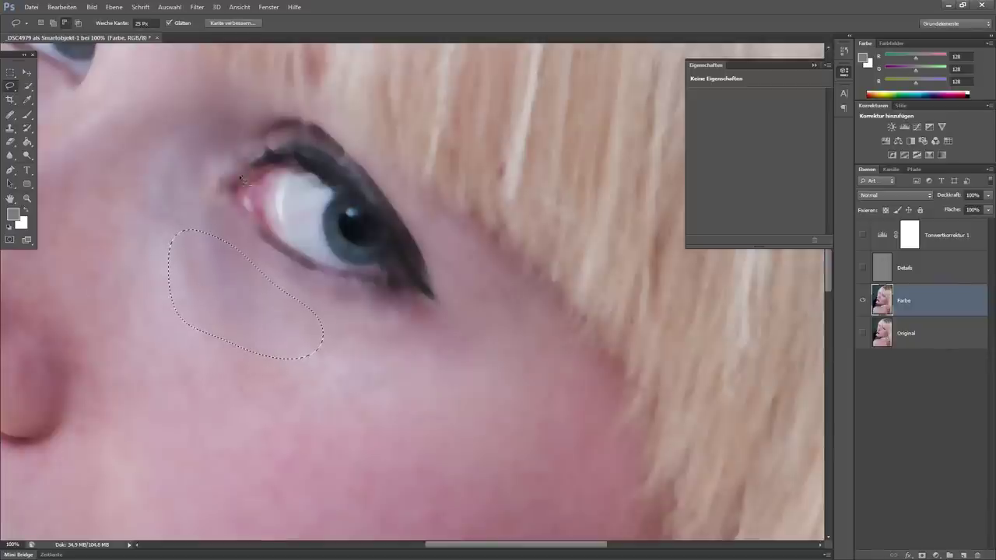
left_click(197, 7)
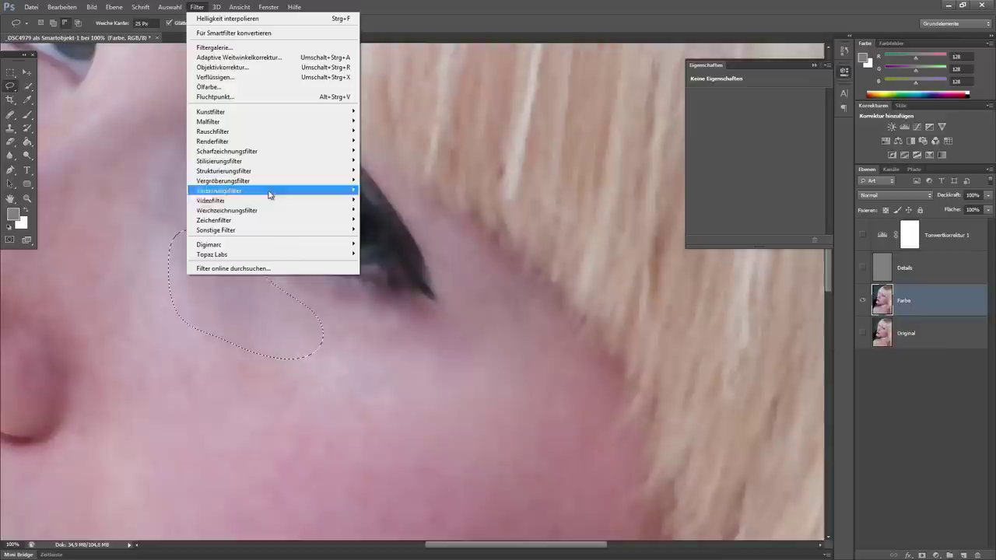
mouse_move(226, 210)
left_click(401, 282)
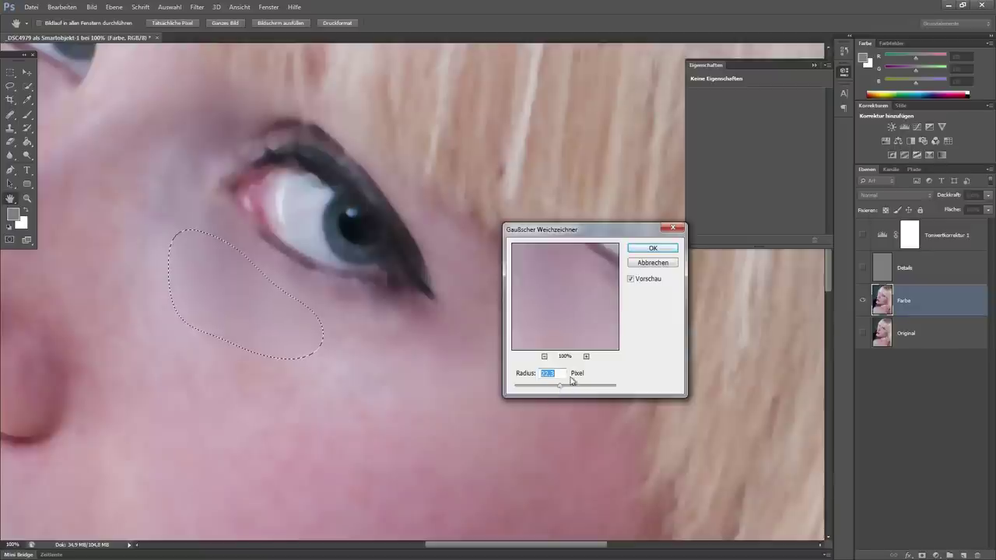
left_click(653, 247)
right_click(221, 301)
left_click(257, 306)
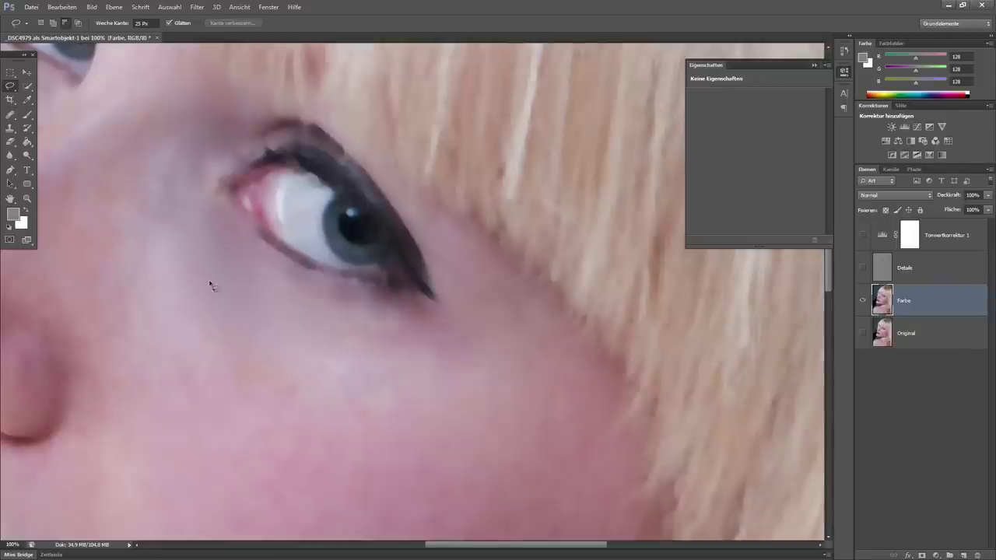
left_click_drag(268, 444, 329, 304)
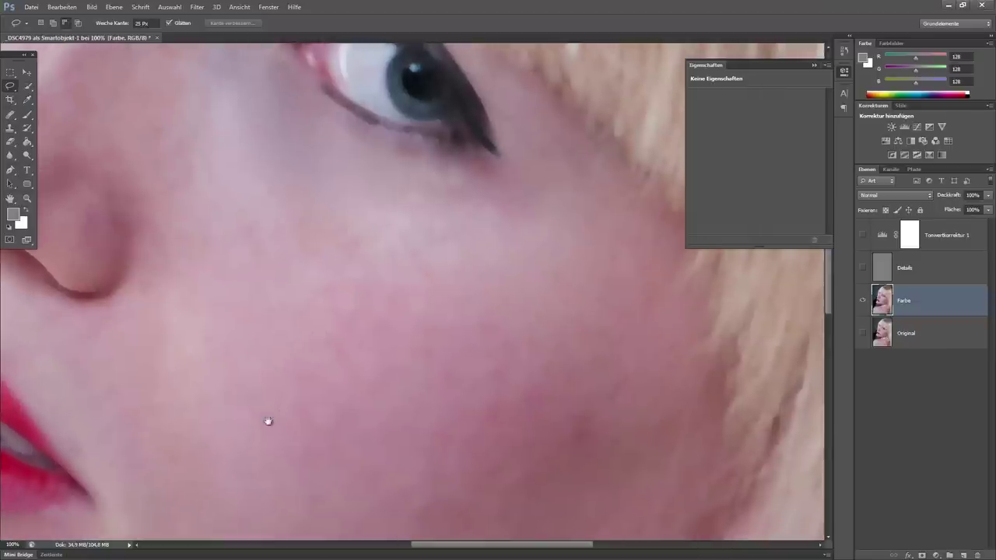
left_click_drag(267, 420, 245, 365)
left_click_drag(428, 406, 420, 381)
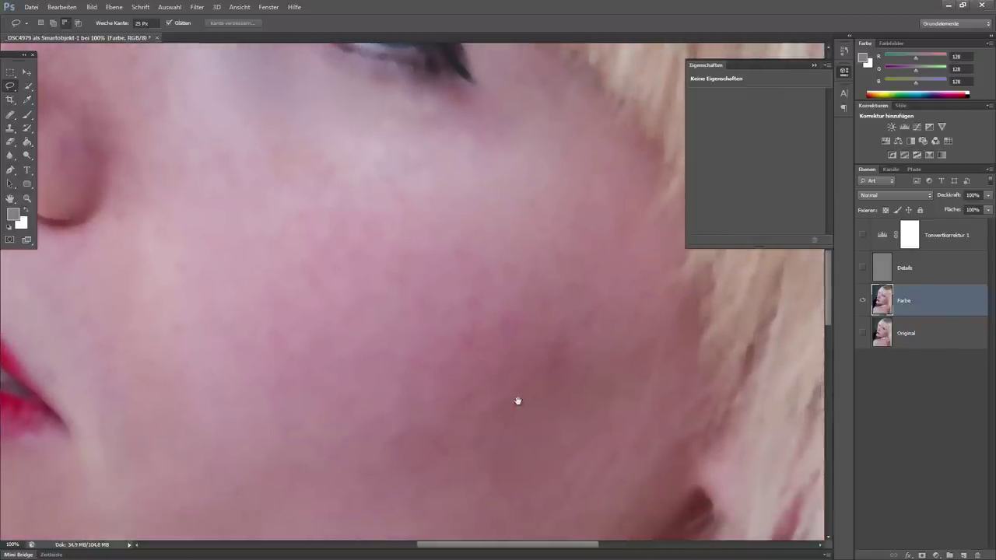
left_click(18, 116)
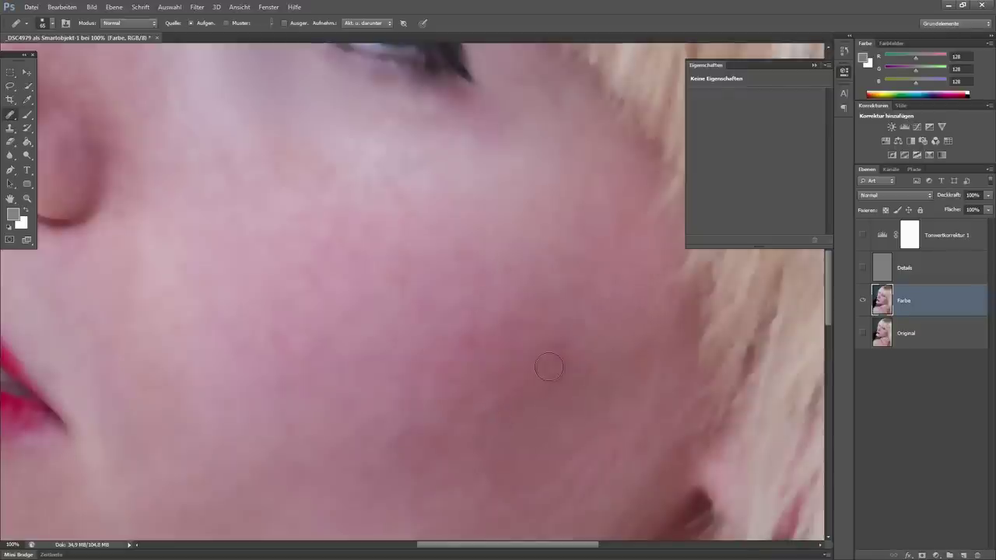
Heal the blemish on the shoulder skin beside the pearl necklace
mouse_move(378, 444)
left_mouse_down()
mouse_move(433, 338)
mouse_move(387, 220)
left_mouse_up()
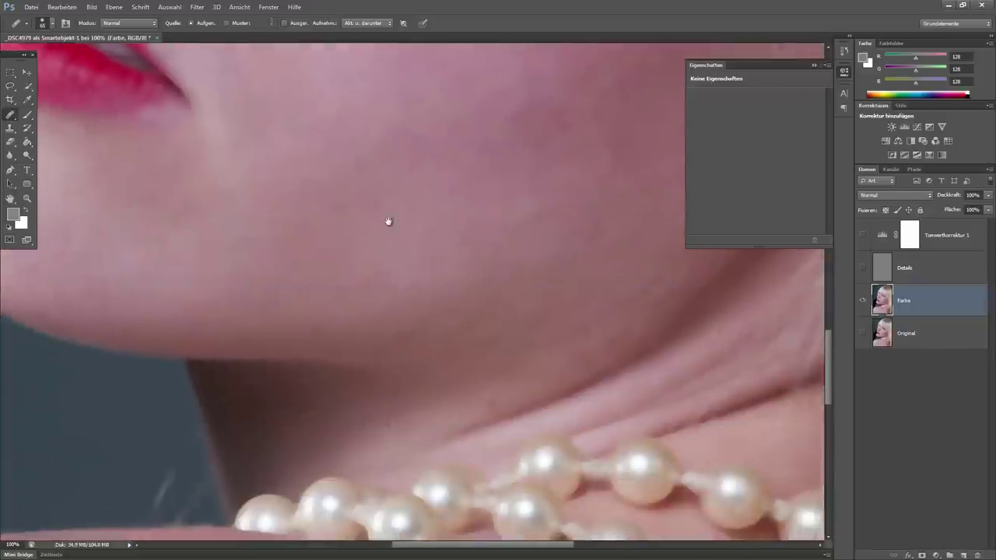
scroll(350, 319, "down", 5)
scroll(350, 319, "down", 2)
scroll(178, 244, "down", 5)
mouse_move(178, 244)
left_mouse_down()
mouse_move(478, 280)
mouse_move(404, 380)
left_mouse_up()
scroll(260, 351, "up", 3)
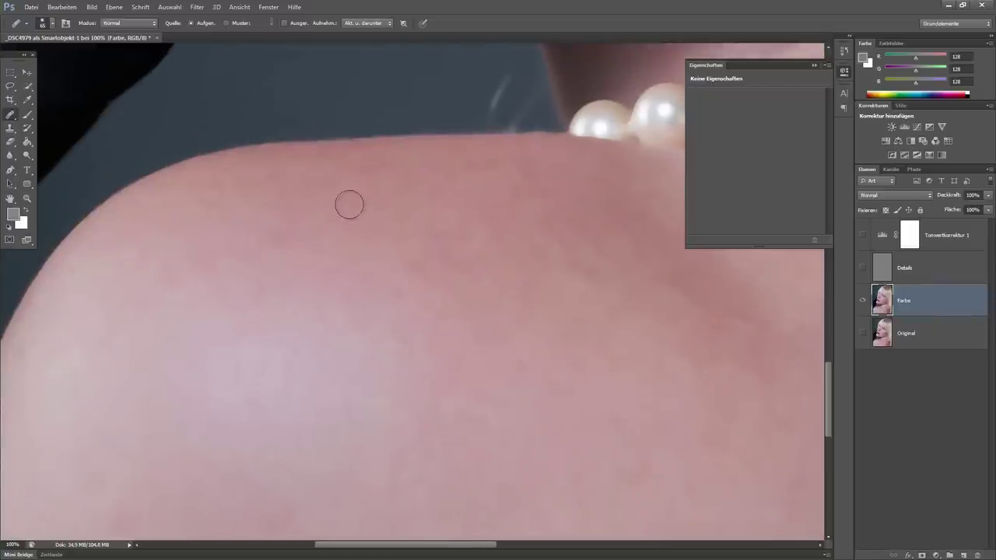
left_click_drag(553, 271, 366, 273)
left_click_drag(555, 396, 407, 349)
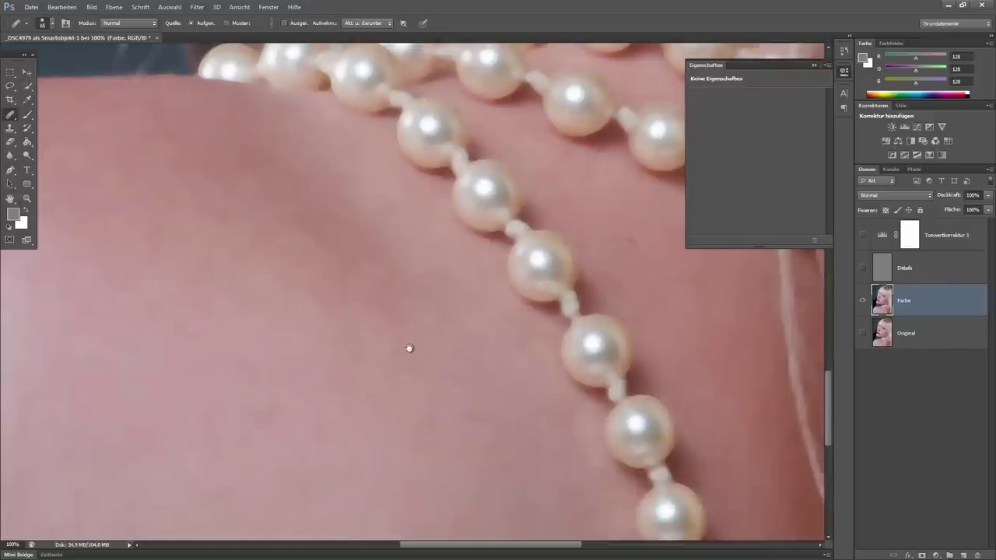
left_click_drag(623, 236, 647, 258)
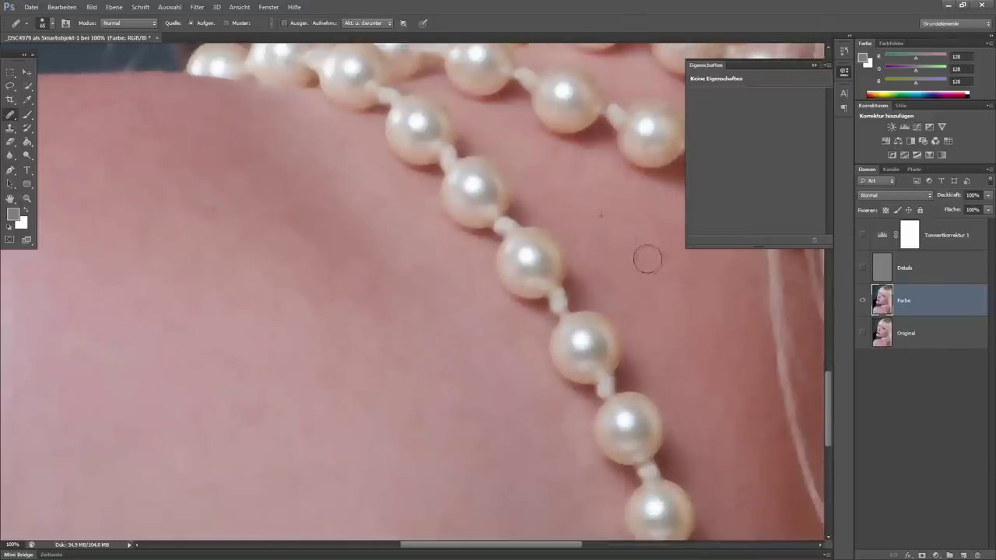
Return to the lips and cheek and make the Details layer visible again
mouse_move(689, 451)
left_mouse_down()
mouse_move(451, 382)
mouse_move(378, 220)
left_mouse_up()
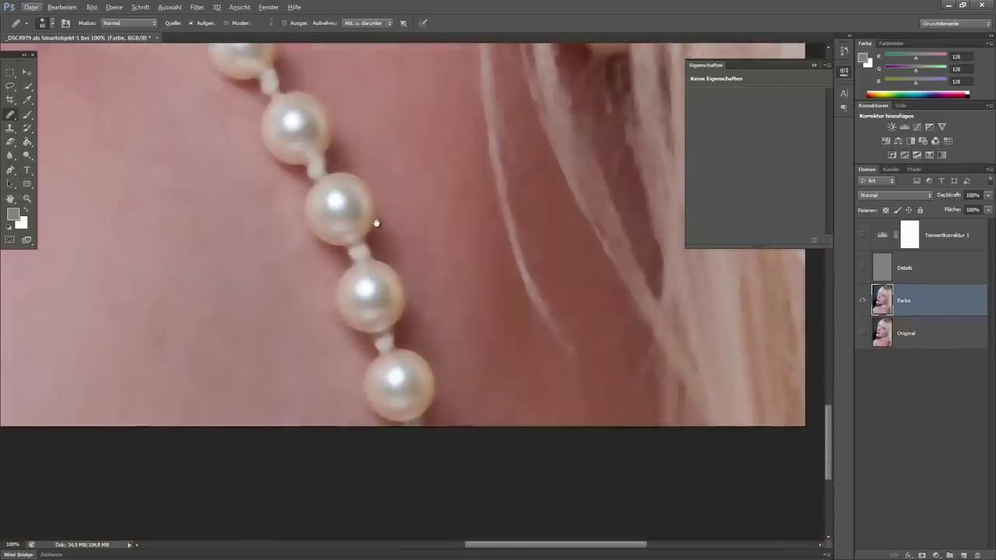
mouse_move(378, 169)
left_mouse_down()
mouse_move(426, 386)
mouse_move(356, 402)
mouse_move(295, 389)
mouse_move(282, 412)
left_mouse_up()
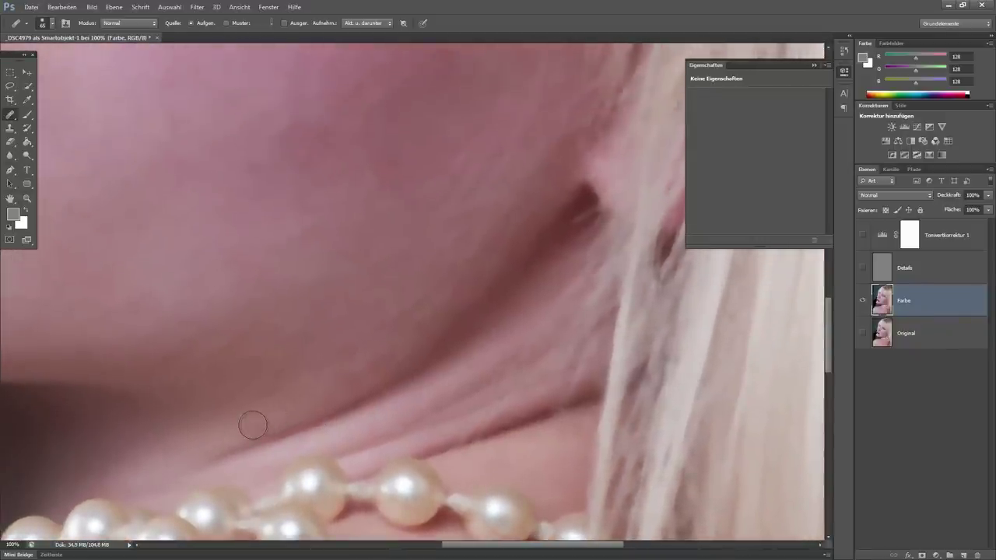
mouse_move(213, 229)
left_mouse_down()
mouse_move(228, 342)
mouse_move(269, 349)
mouse_move(285, 331)
mouse_move(354, 432)
left_mouse_up()
left_click_drag(366, 443, 406, 151)
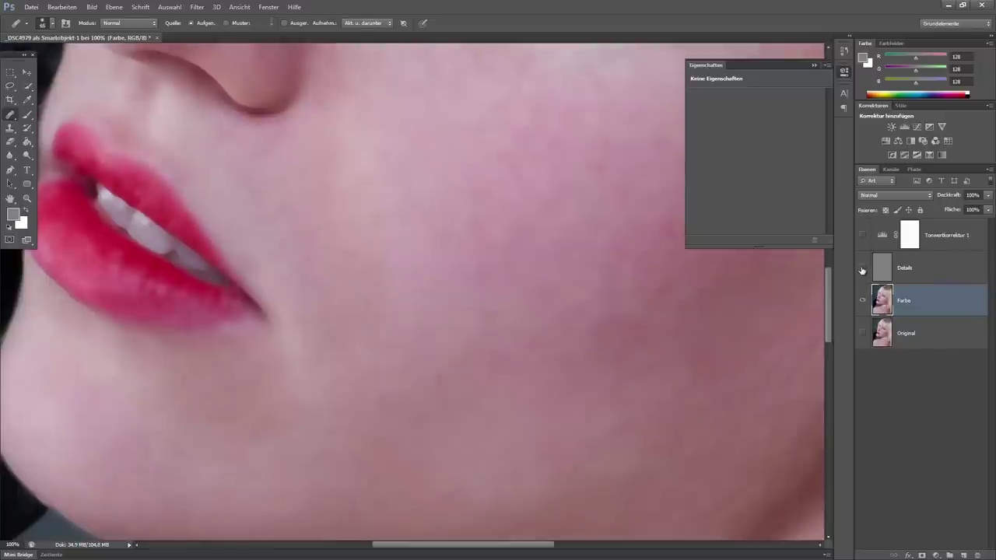
left_click(862, 268)
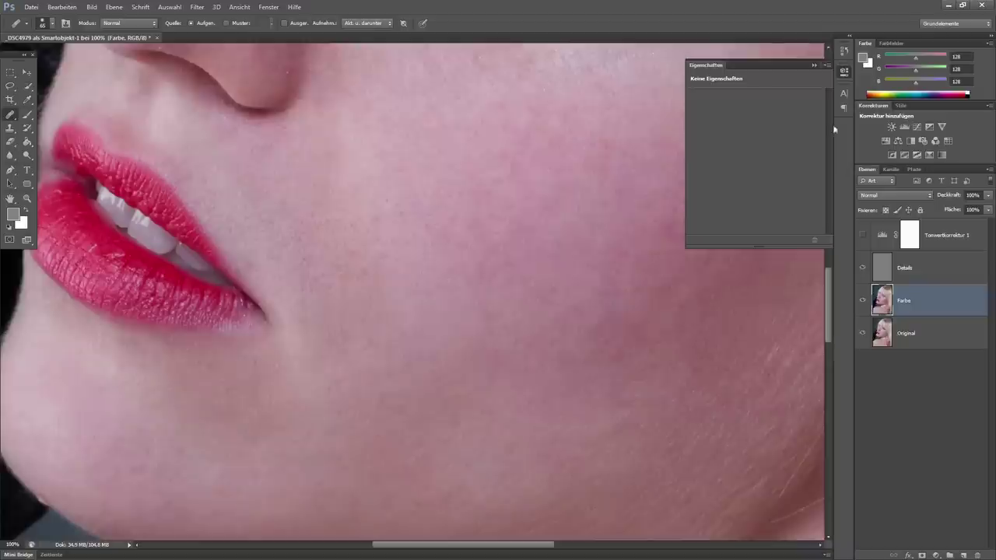
left_click_drag(525, 190, 469, 397)
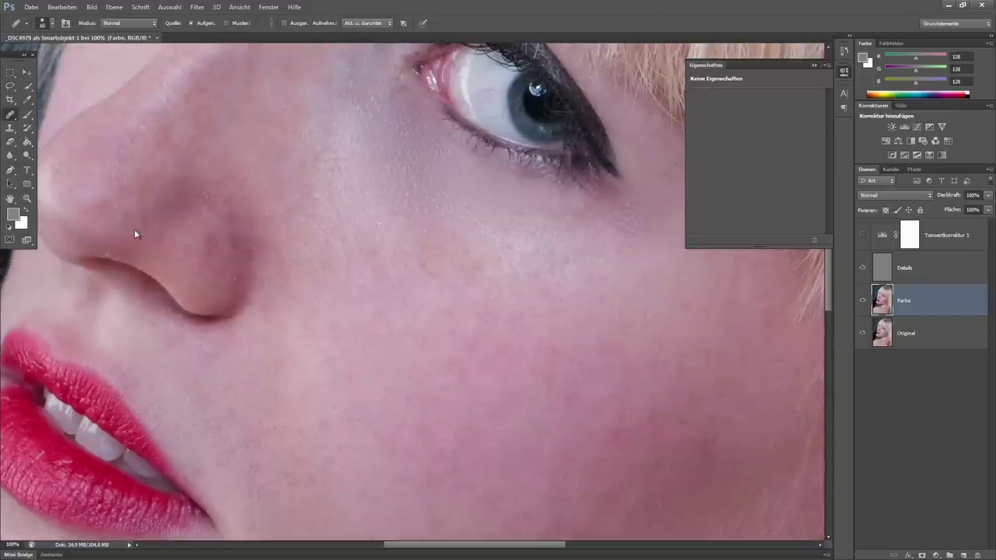
left_click(26, 197)
left_click(341, 433, "alt")
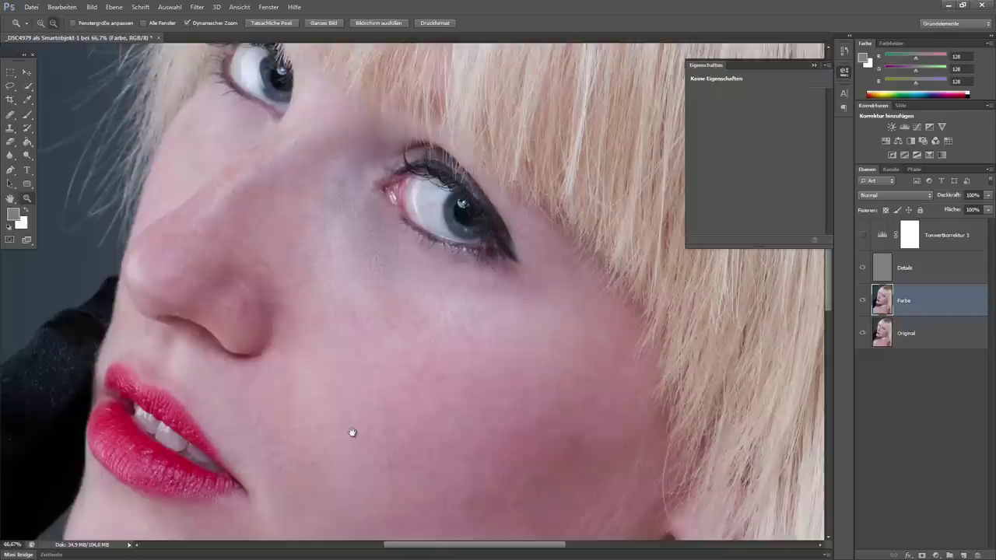
left_click(350, 344)
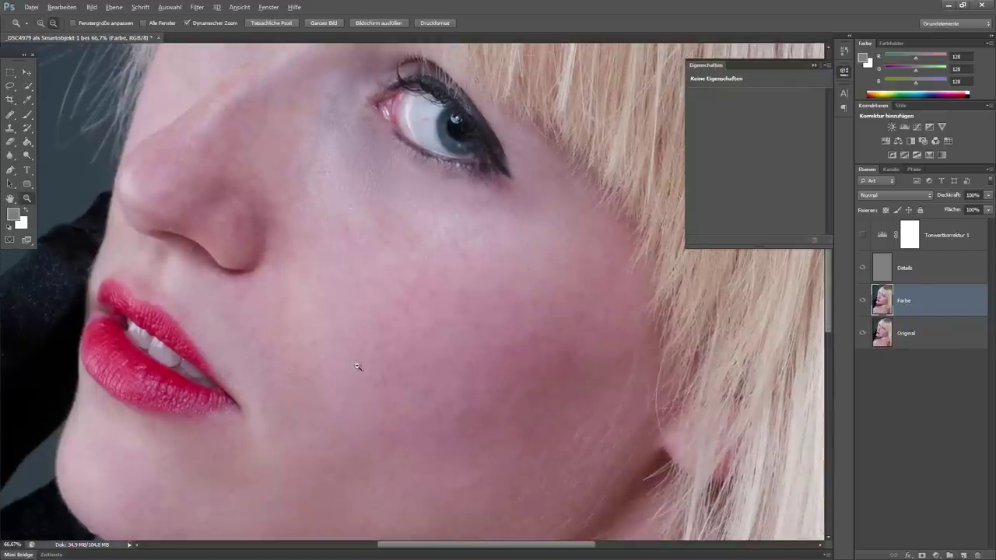
left_click(357, 367, "alt")
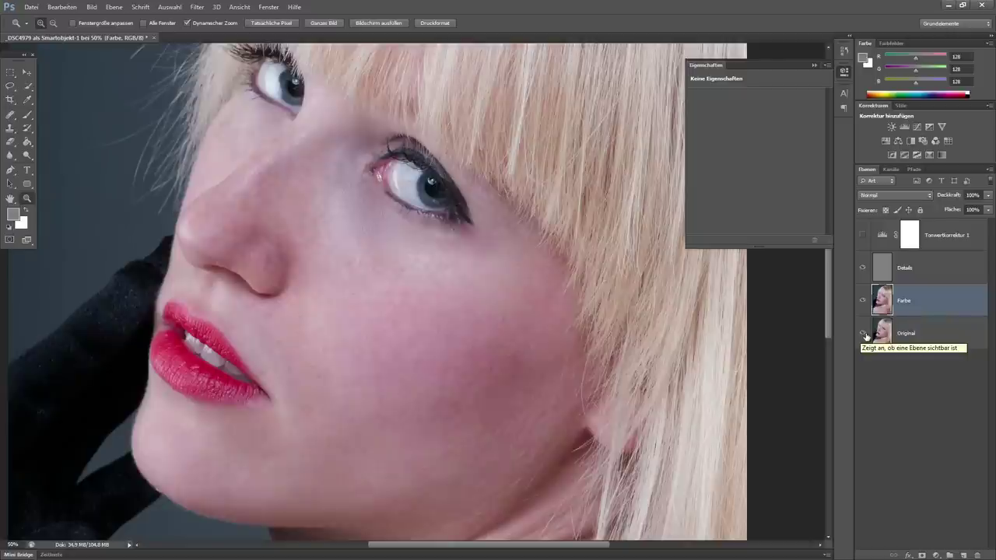
left_click(865, 335, "alt")
left_click(865, 335, "alt")
left_click(865, 335, "alt")
left_click(865, 335, "alt")
left_click(865, 336, "alt")
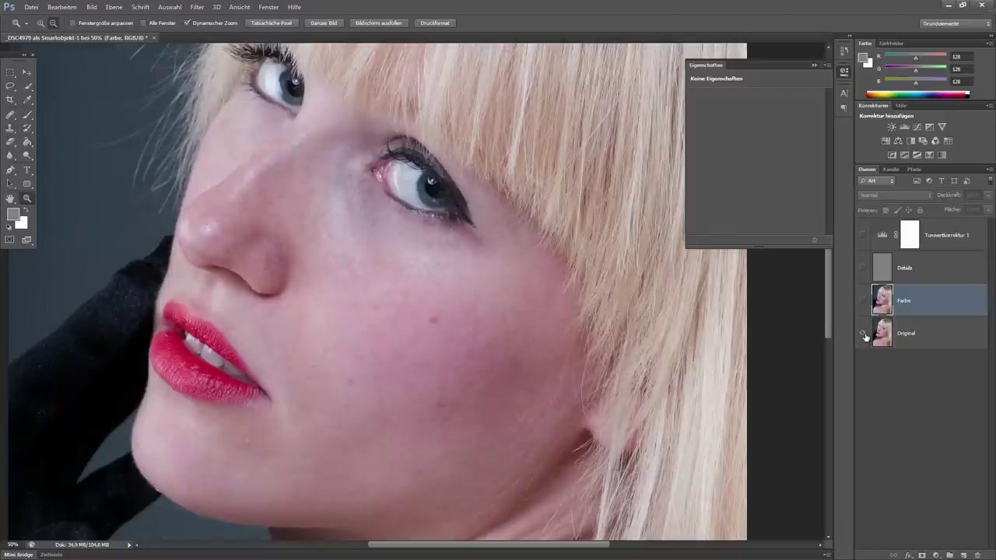
left_click(864, 335, "alt")
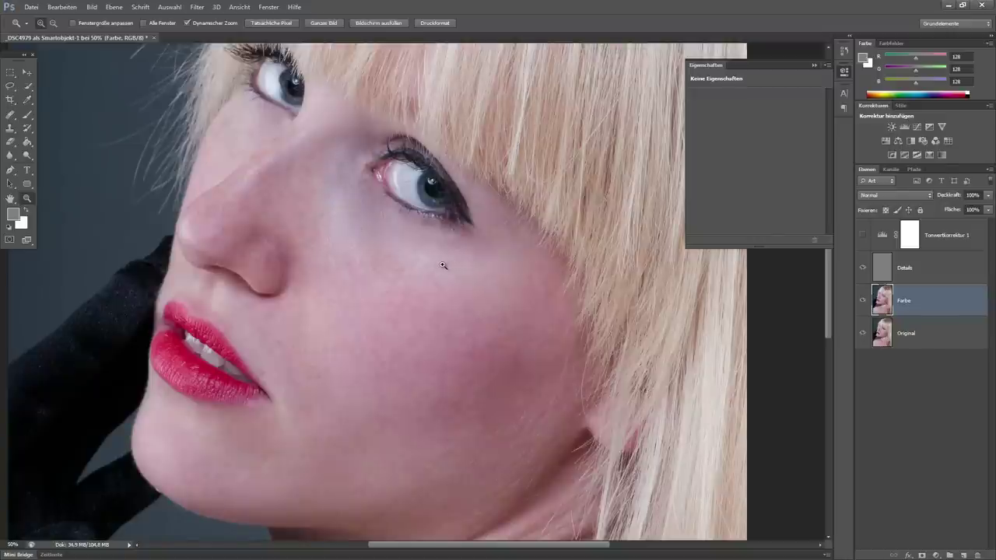
left_click(861, 333, "alt")
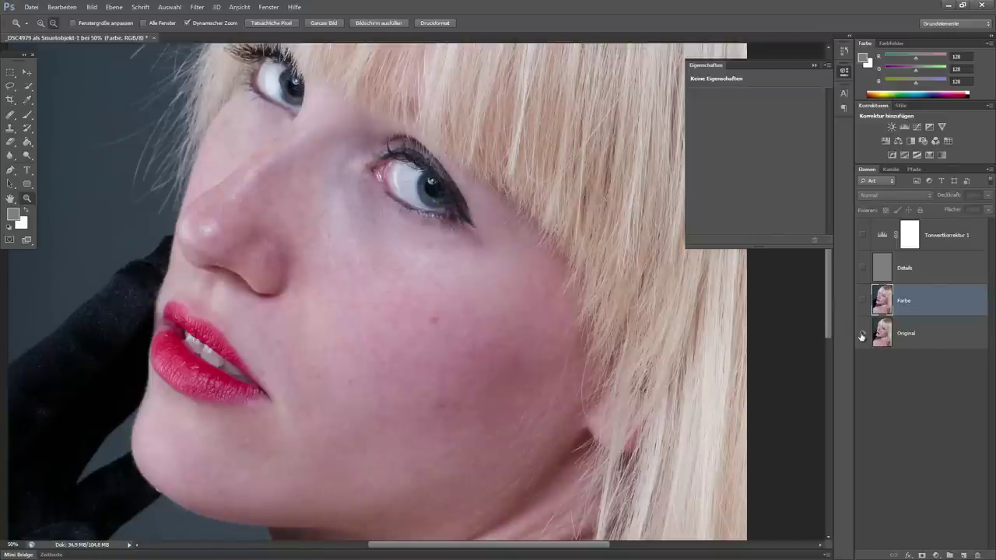
left_click(862, 333, "alt")
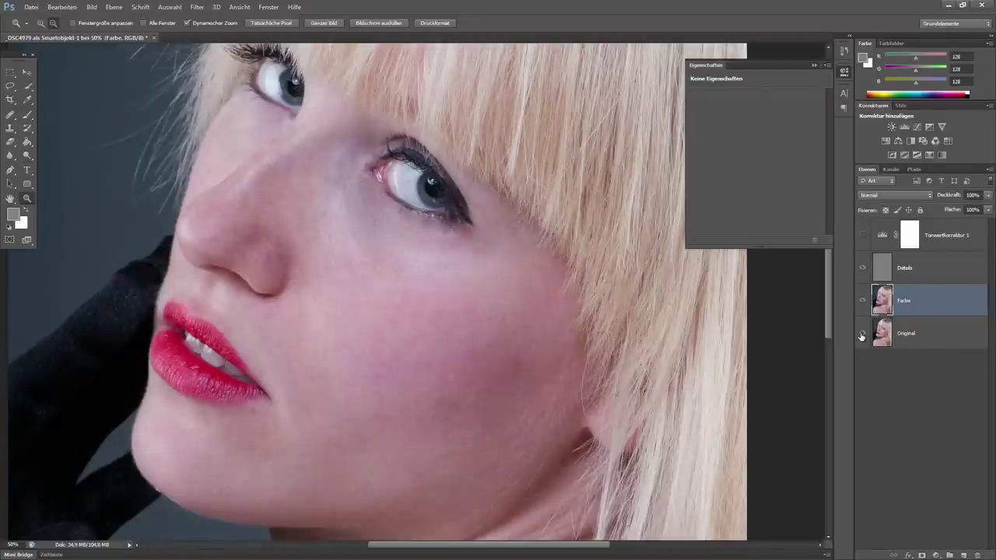
left_click(862, 334, "alt")
left_click(862, 334, "alt")
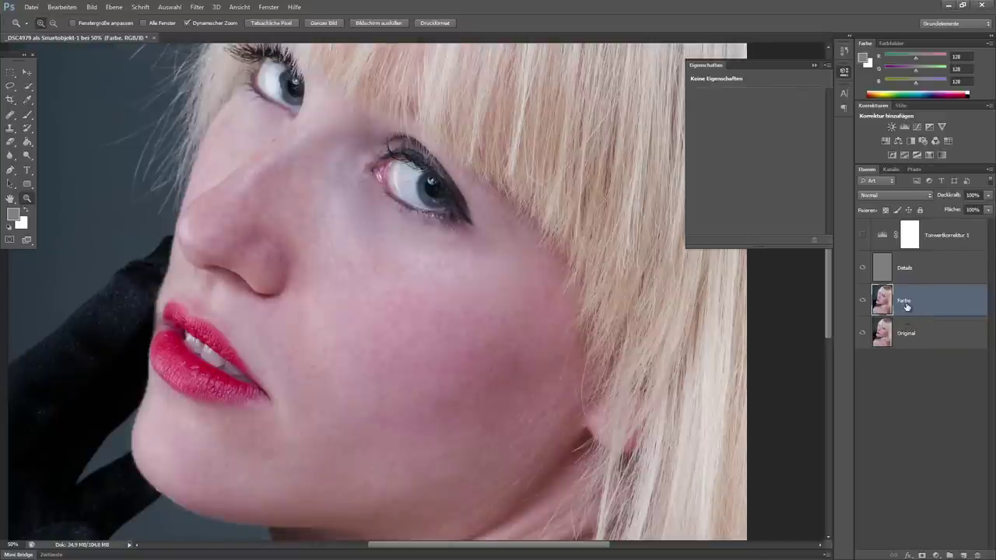
left_click_drag(906, 306, 963, 556)
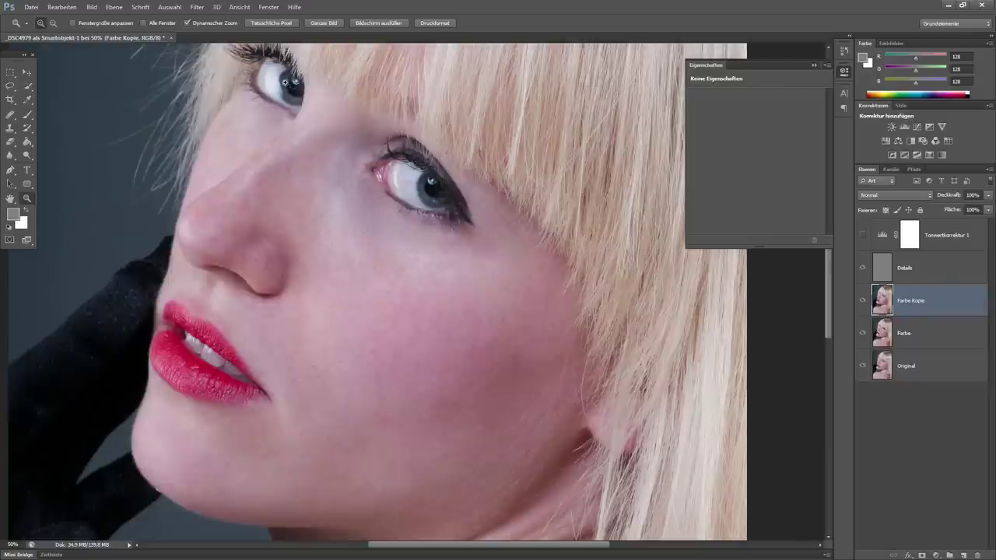
Apply Matter machen to Farbe Kopie with radius 30 and a tuned Schwellenwert
left_click(196, 7)
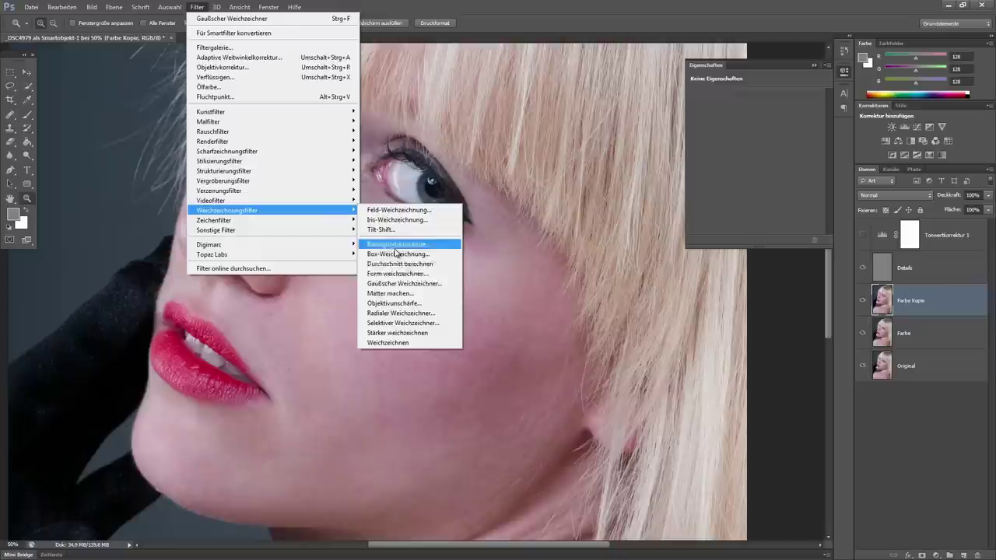
left_click(398, 293)
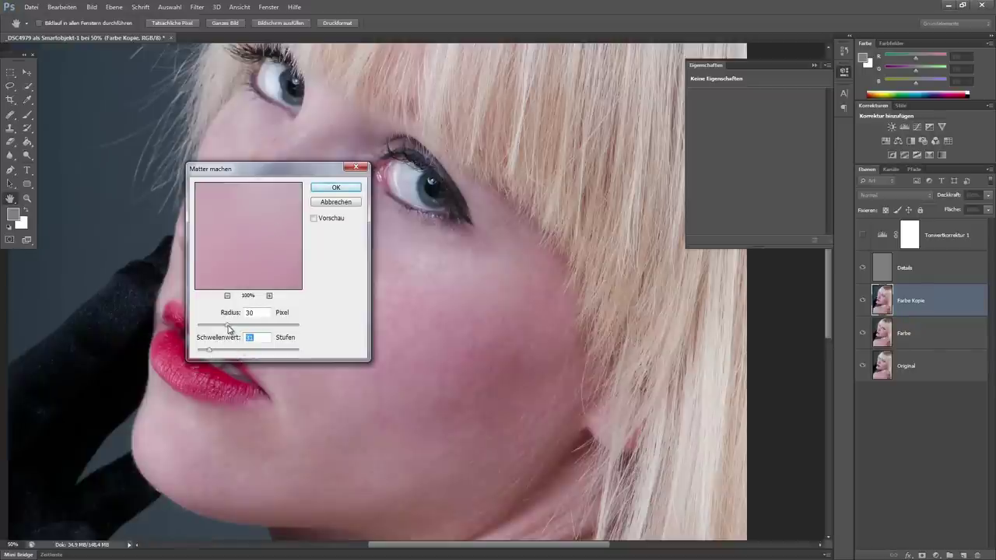
left_click(228, 326)
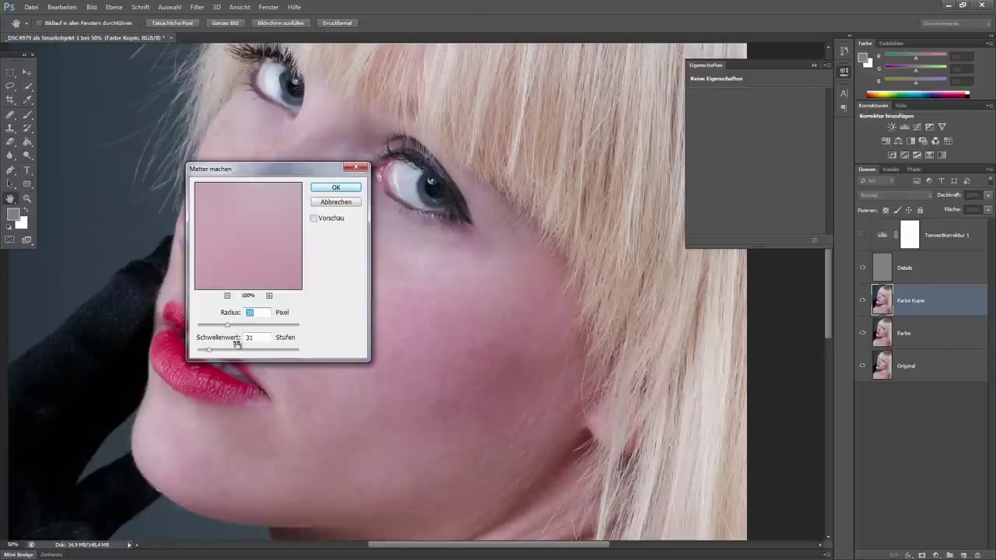
left_click(251, 339)
type("0")
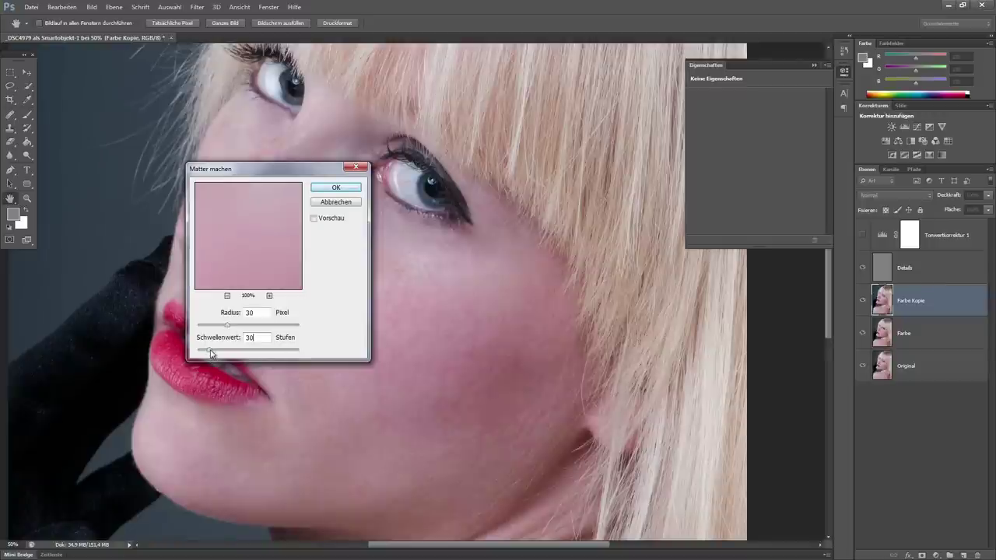
left_click_drag(210, 352, 209, 354)
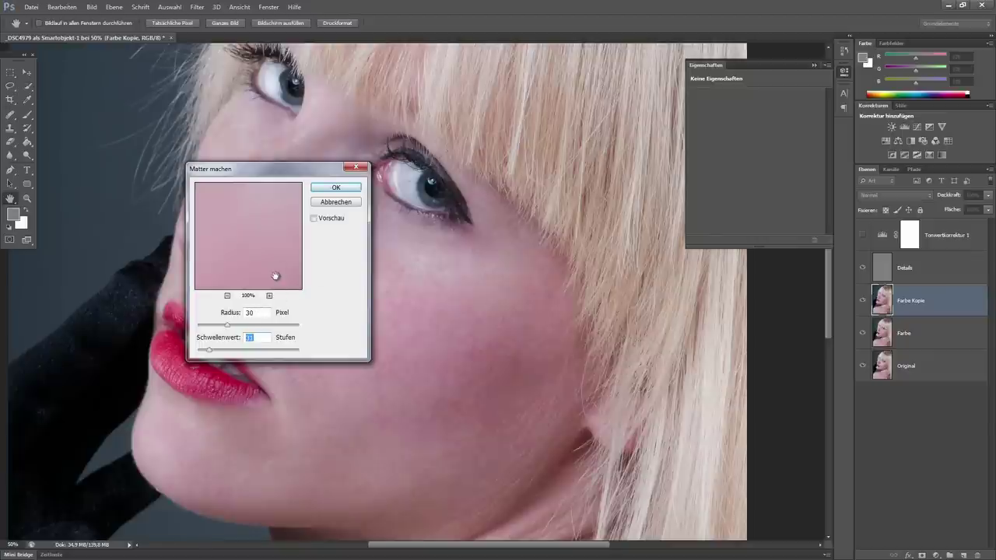
left_click(278, 233)
mouse_move(278, 233)
left_mouse_down()
mouse_move(284, 242)
mouse_move(233, 239)
mouse_move(266, 240)
mouse_move(258, 269)
left_mouse_up()
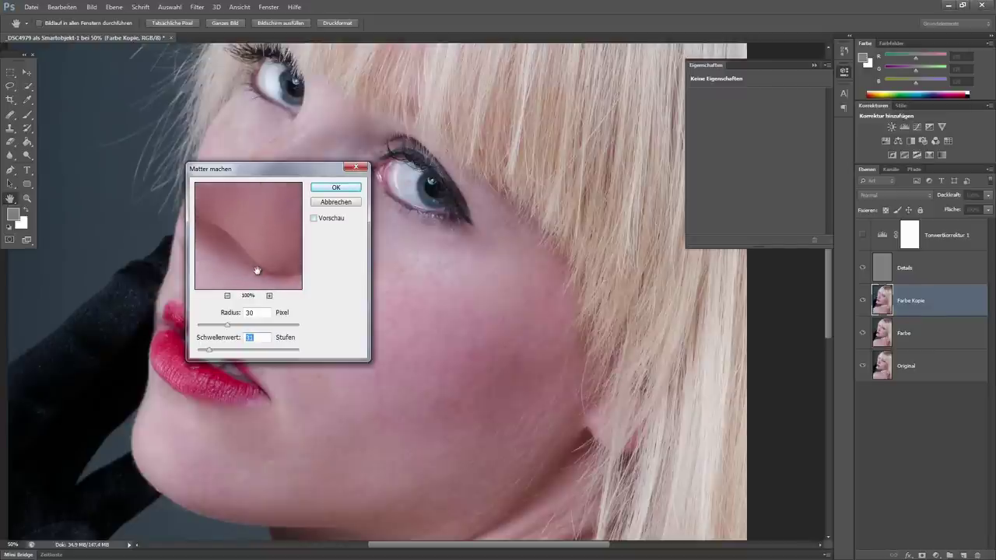
left_click_drag(209, 352, 202, 355)
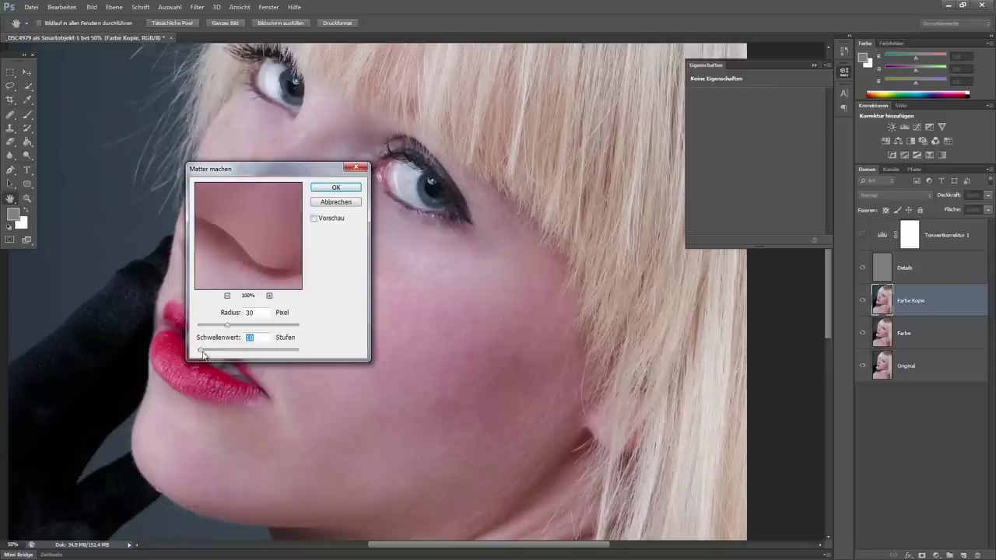
left_click_drag(202, 354, 206, 354)
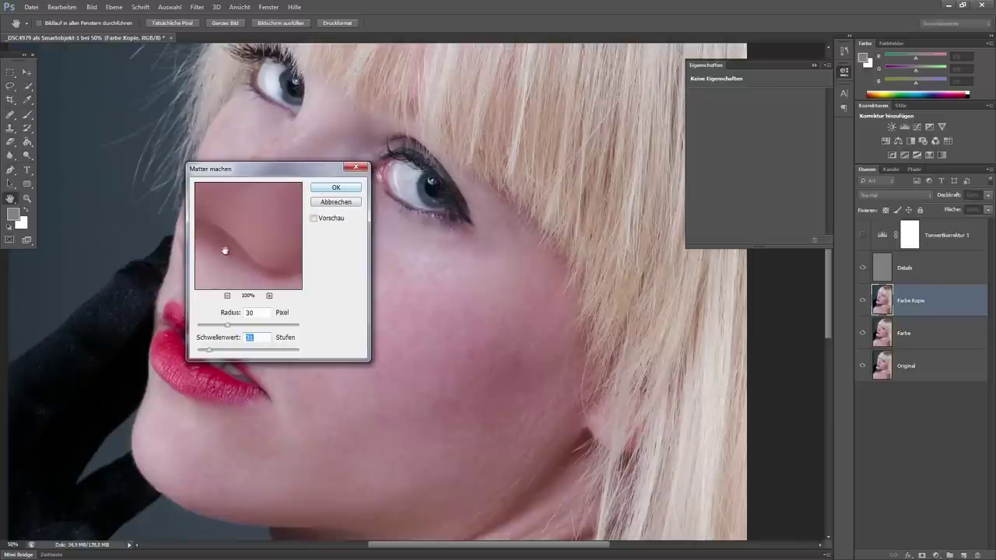
left_click(336, 189)
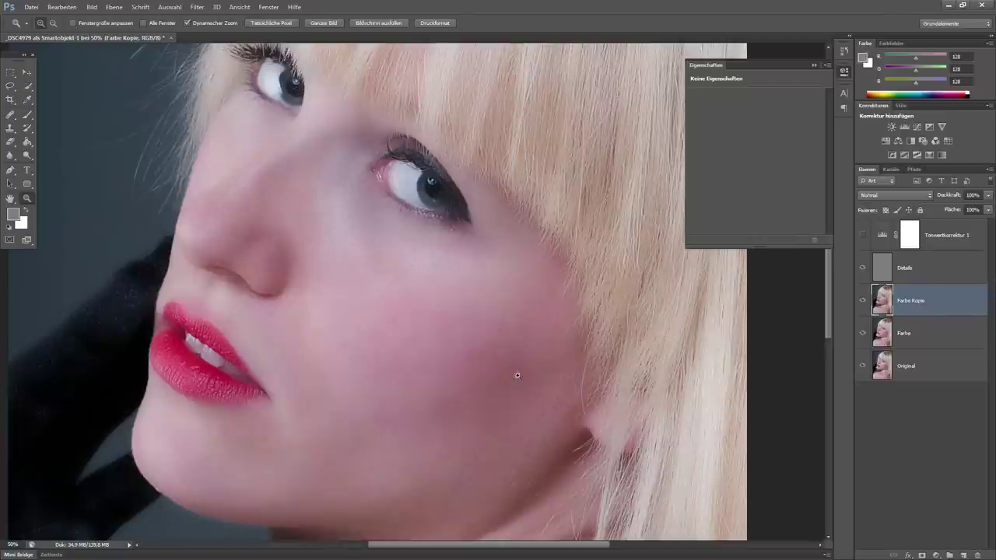
Add a black hide-all layer mask to Farbe Kopie
mouse_move(510, 247)
left_mouse_down()
mouse_move(462, 360)
mouse_move(430, 278)
left_mouse_up()
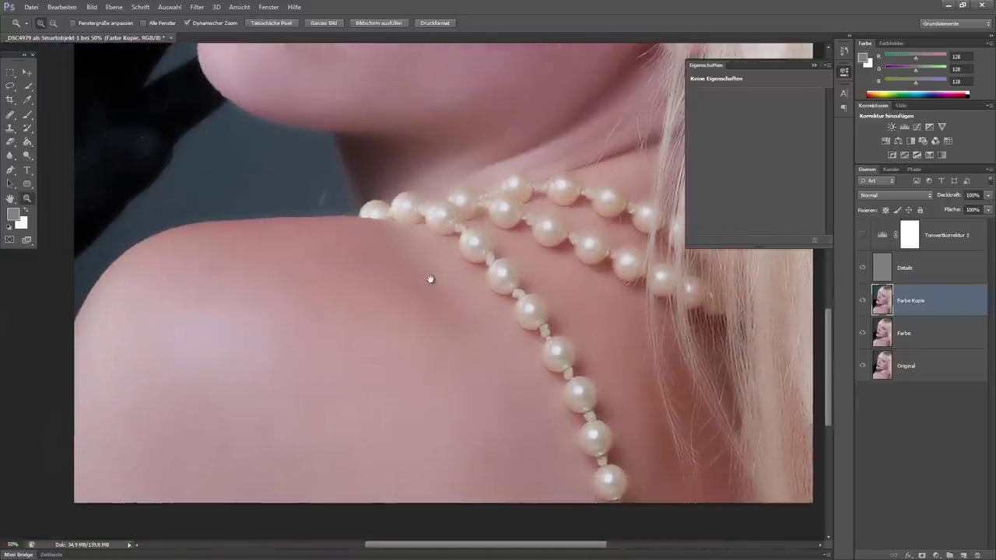
scroll(456, 311, "up", 3)
scroll(459, 285, "up", 3)
scroll(457, 334, "up", 2)
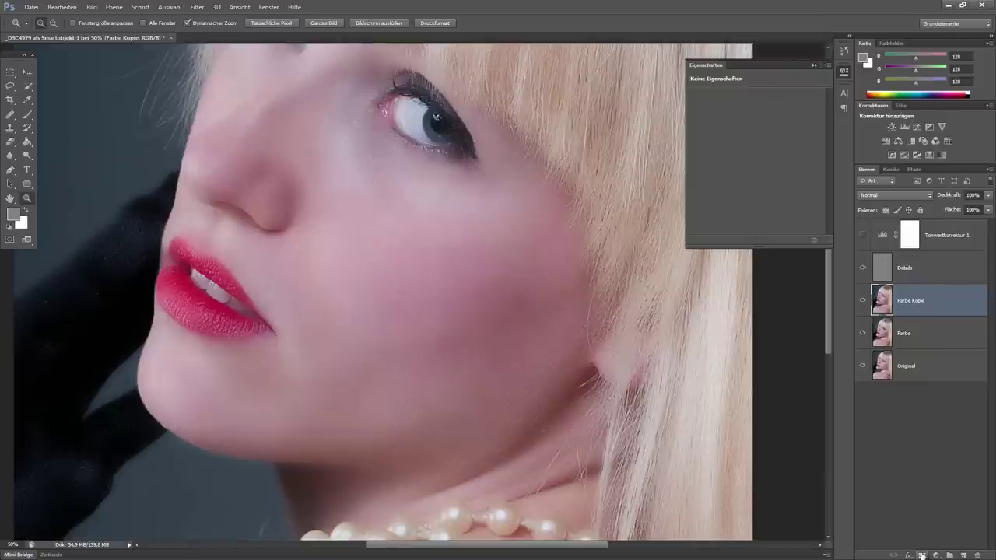
left_click(921, 554, "alt")
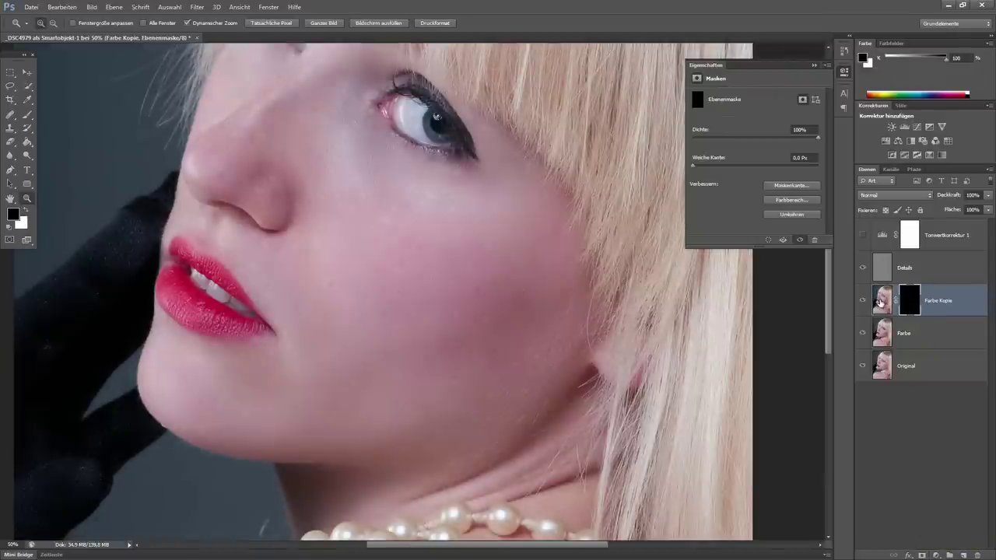
Make white the foreground colour and zoom in on the cheek
left_click(26, 210)
left_click(27, 115)
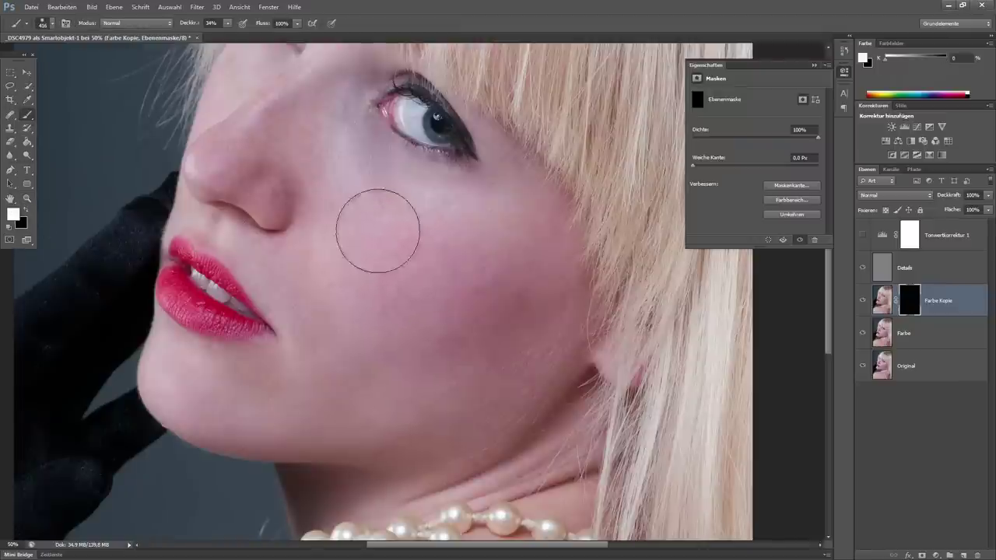
left_click(27, 198)
left_click(443, 279)
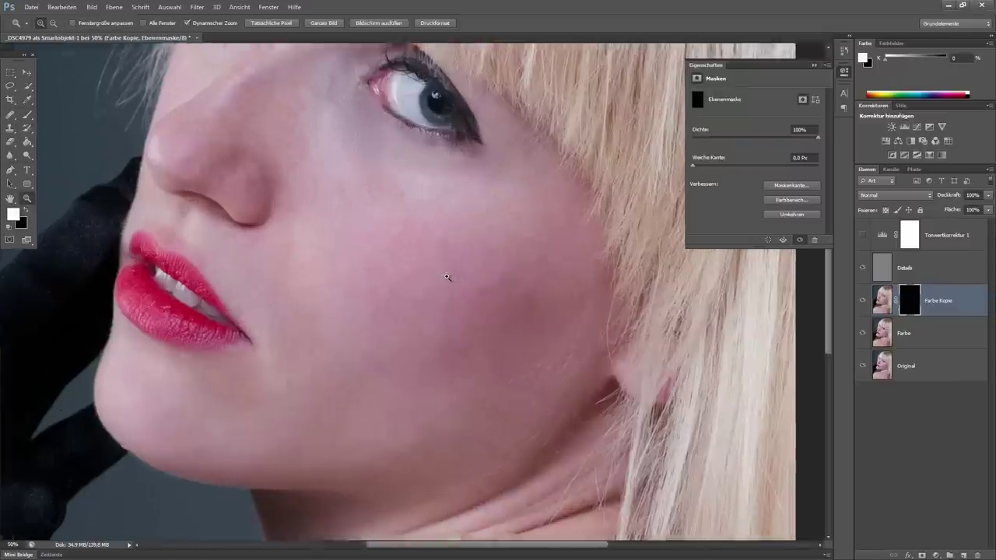
scroll(317, 269, "up", 1)
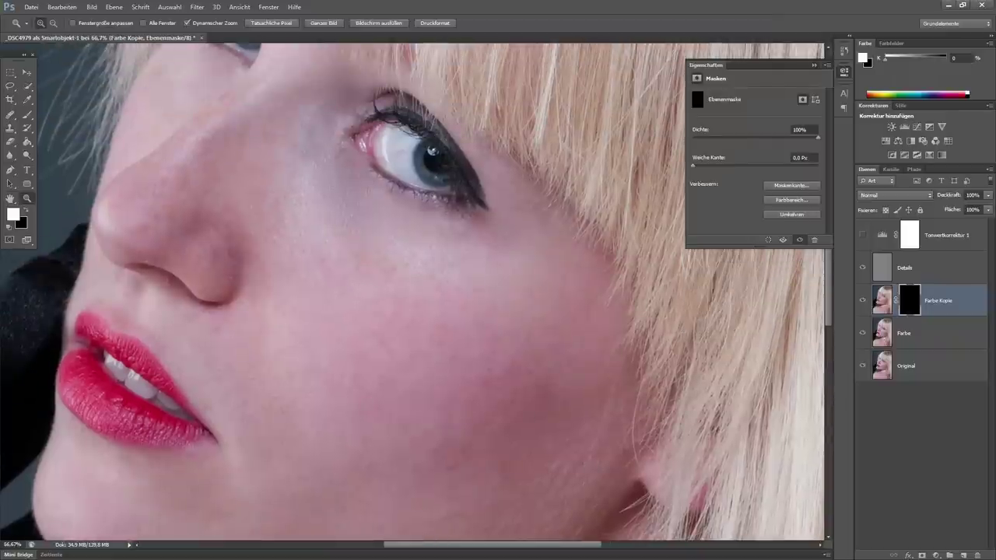
Paint white under the eye on the mask with a soft 152 px brush at 100% opacity
left_click(27, 115)
right_click(353, 278)
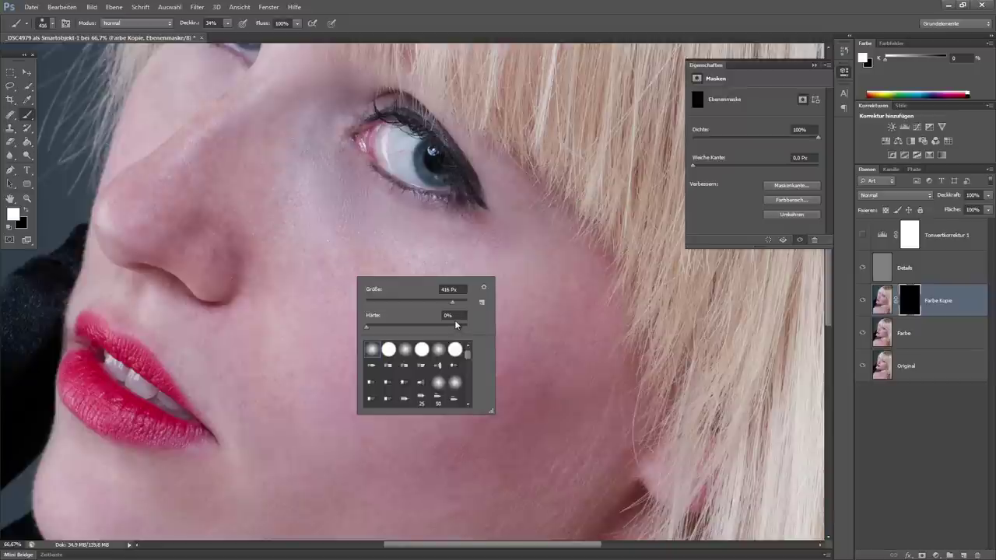
key("Return")
left_click_drag(355, 289, 331, 288)
left_click(227, 23)
left_click_drag(229, 34, 322, 42)
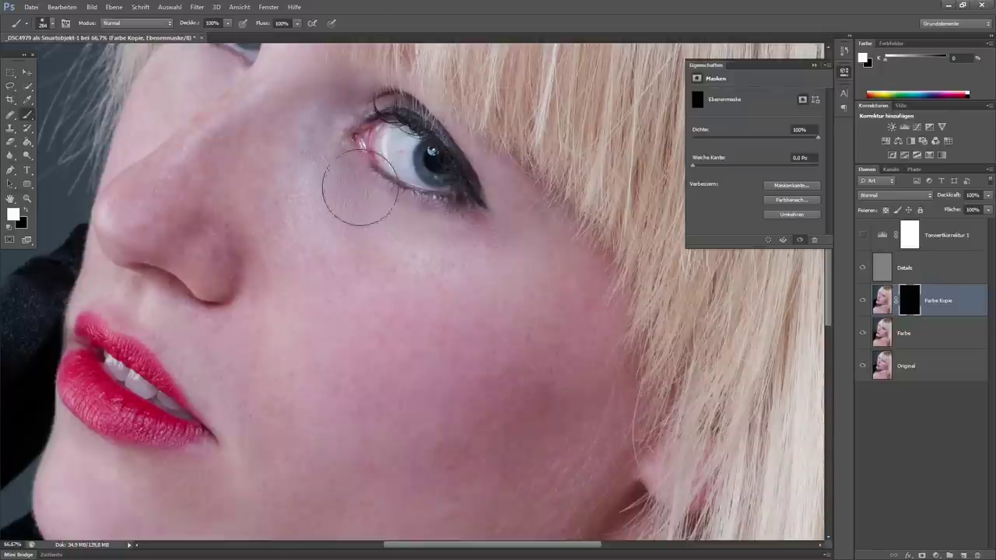
key("alt")
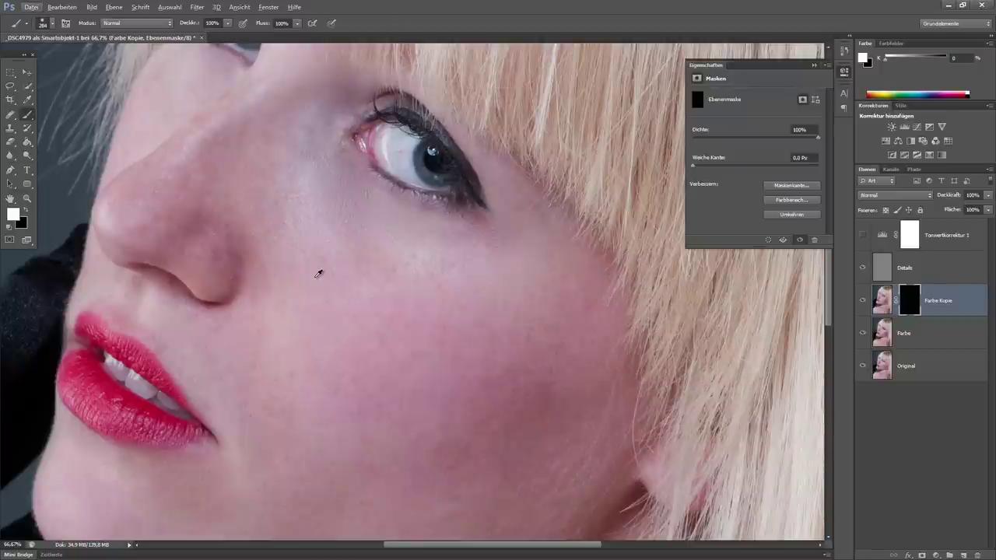
right_click(323, 203, "alt")
left_click_drag(312, 201, 300, 200)
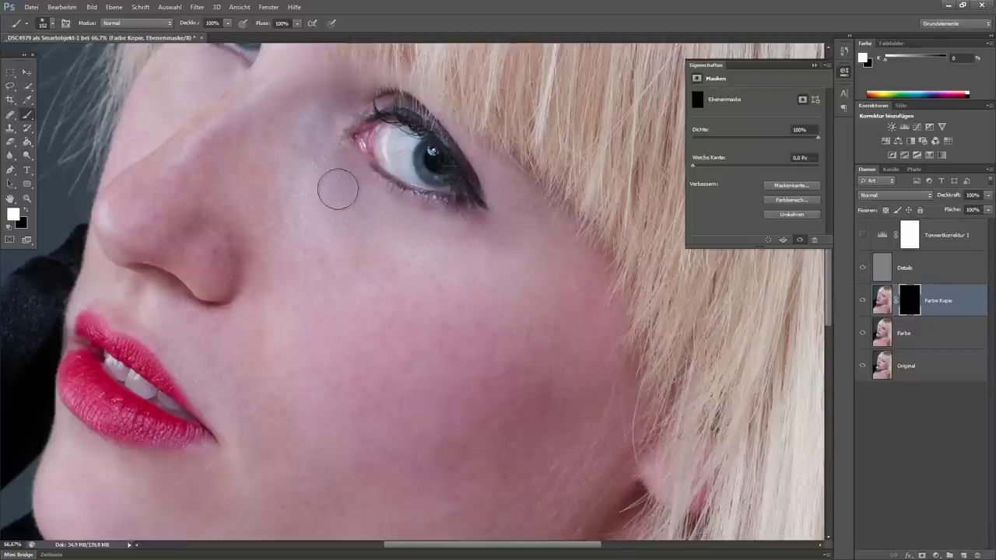
left_click_drag(315, 109, 314, 215)
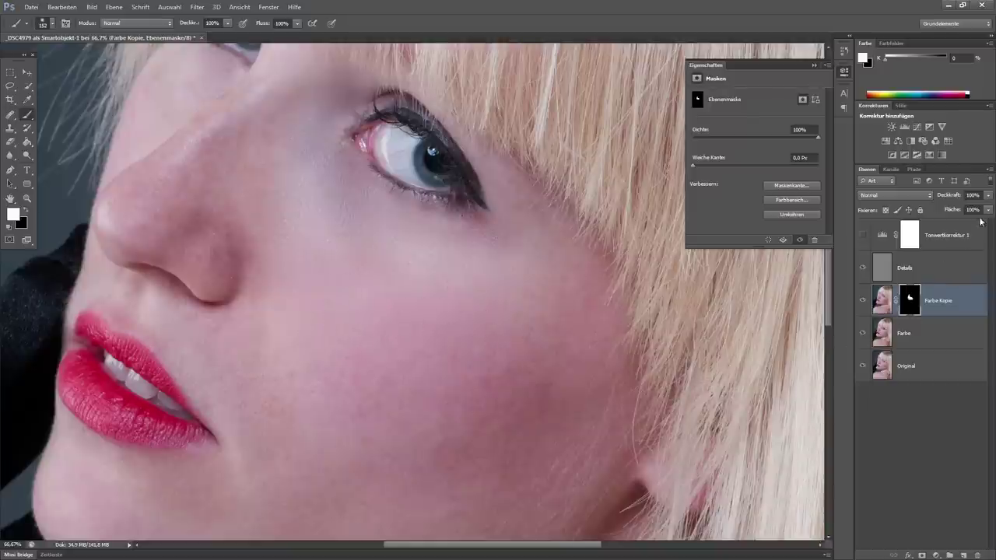
left_click(988, 196)
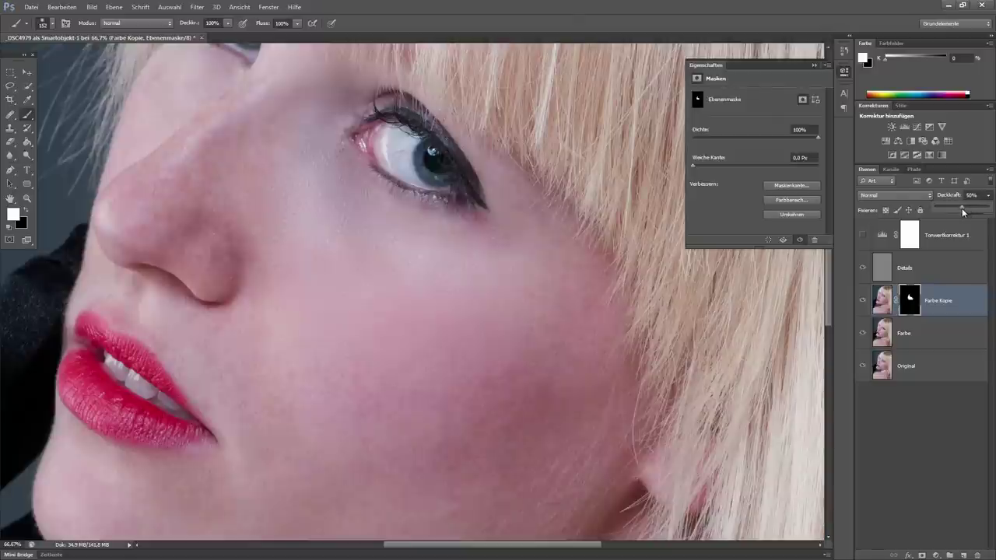
Set the Farbe Kopie layer opacity to 50%
left_click(651, 23)
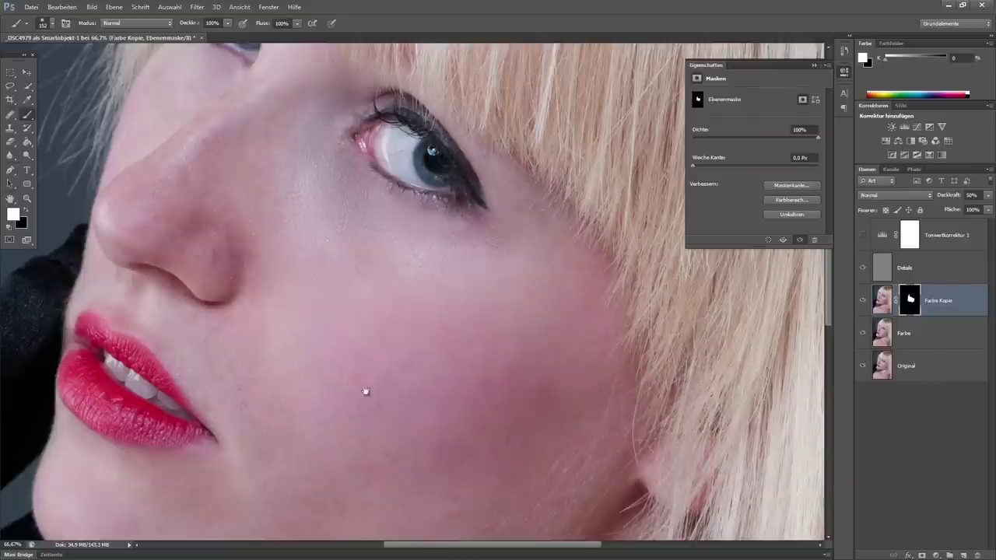
left_click_drag(365, 391, 409, 245)
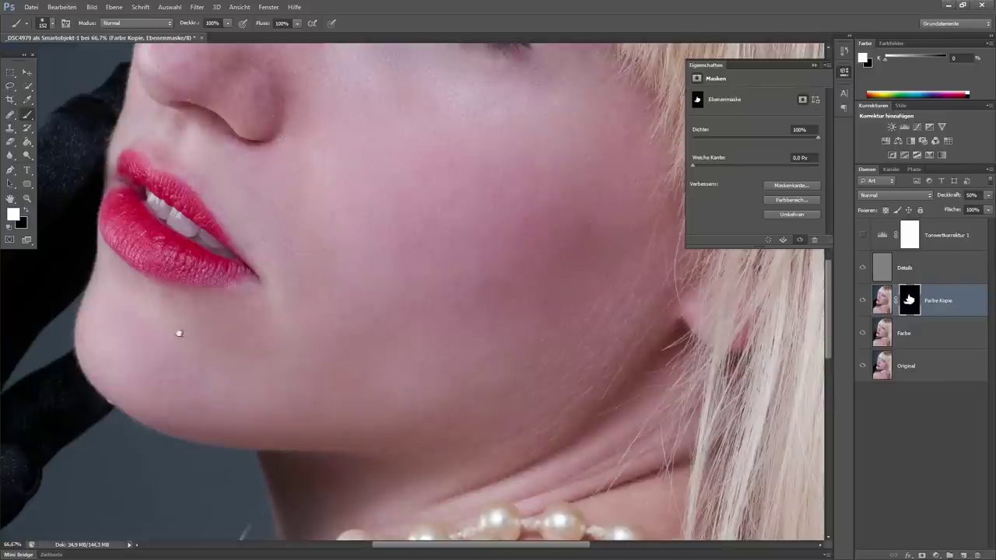
left_click_drag(168, 311, 200, 424)
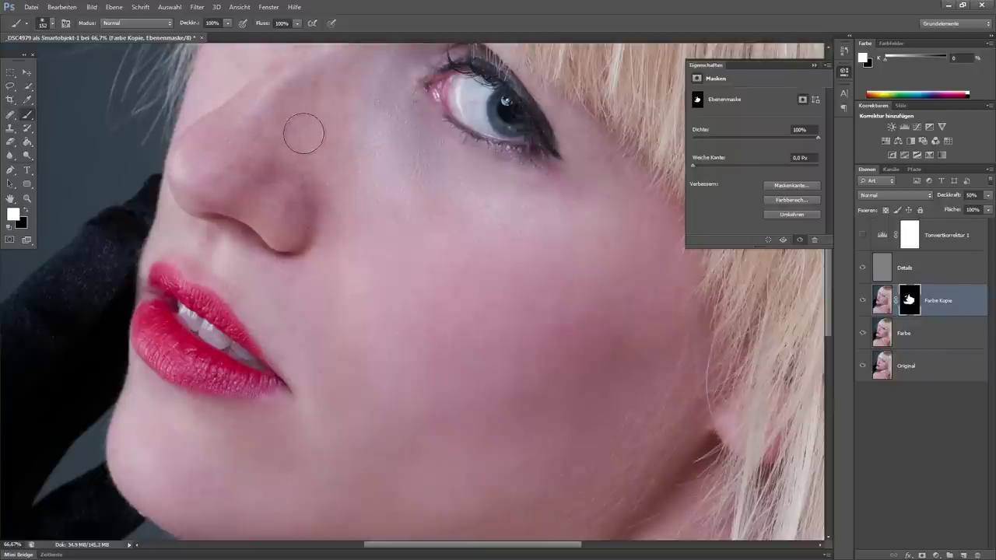
mouse_move(338, 158)
left_mouse_down()
mouse_move(340, 304)
mouse_move(326, 333)
left_mouse_up()
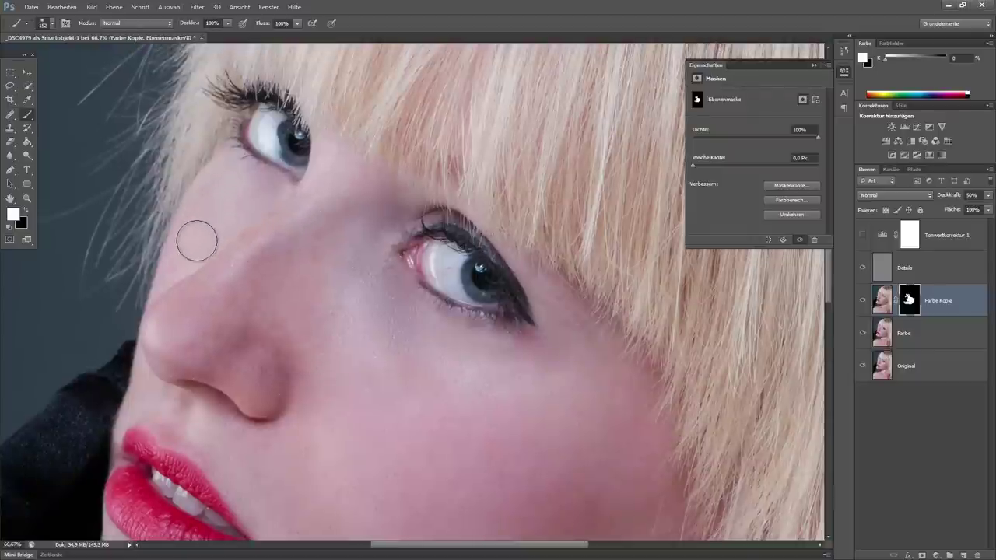
Shrink the soft mask brush to 68 px for the nose and upper lip
right_click(166, 418, "alt")
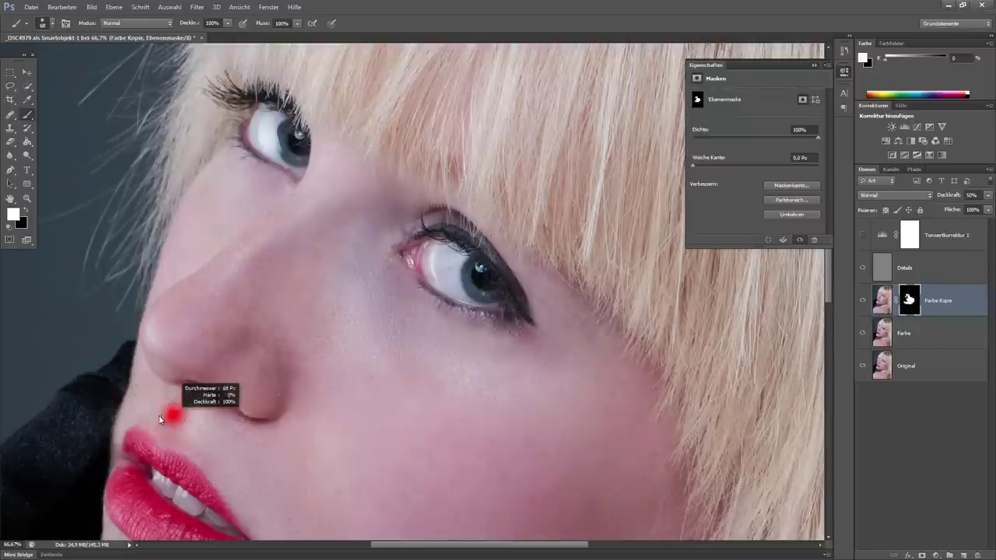
left_click_drag(166, 418, 181, 408)
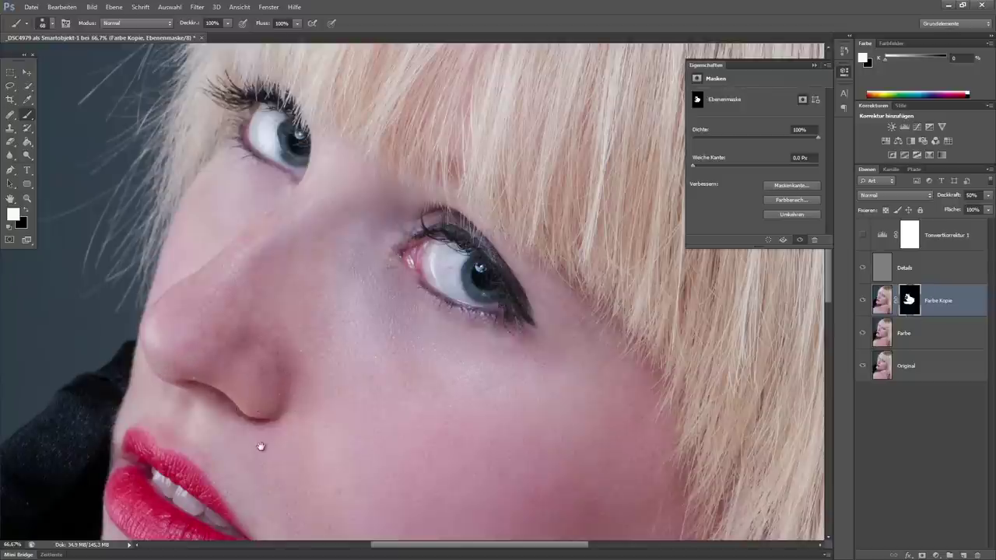
left_click_drag(261, 446, 264, 222)
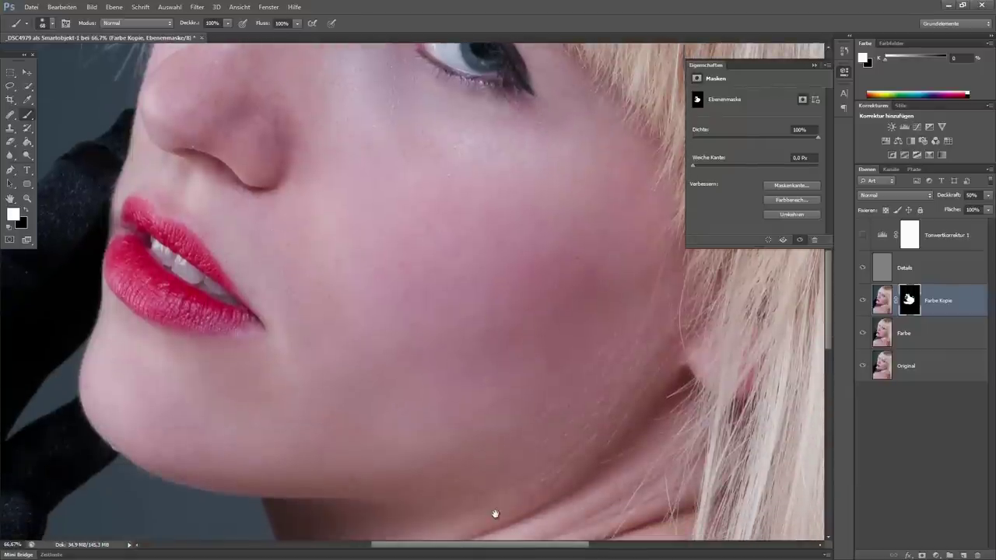
left_click_drag(494, 513, 402, 379)
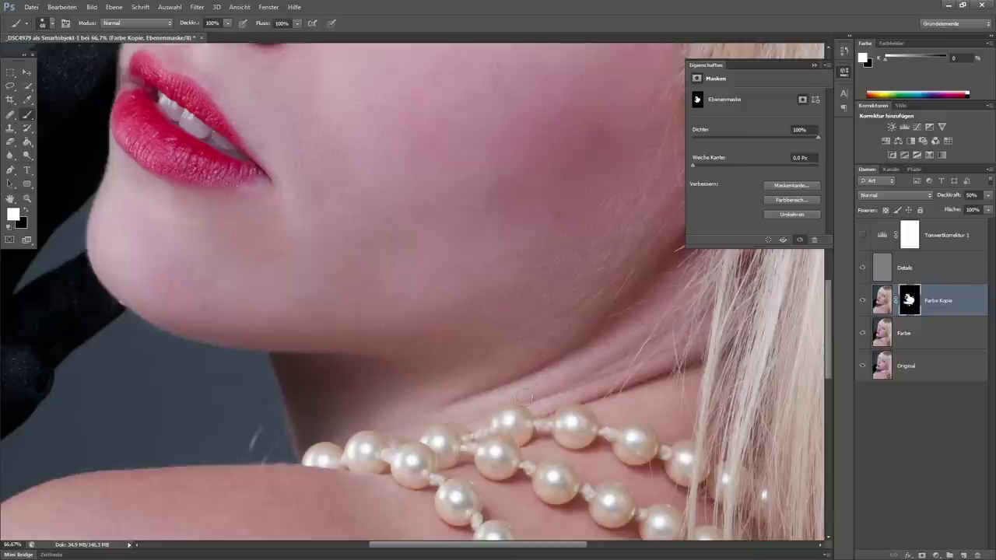
Paint the Farbe Kopie mask white over the shoulder and hair edge with a 155 px brush
scroll(269, 367, "down", 2)
scroll(309, 220, "down", 3)
scroll(309, 221, "left", 2)
scroll(256, 309, "down", 2)
left_click_drag(273, 305, 261, 305)
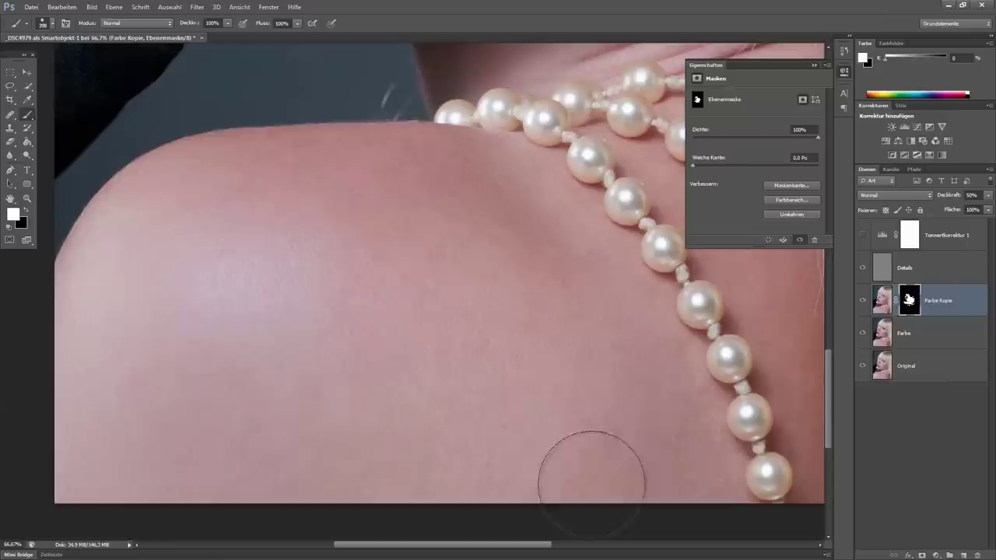
mouse_move(489, 378)
left_mouse_down()
mouse_move(548, 459)
mouse_move(208, 437)
left_mouse_up()
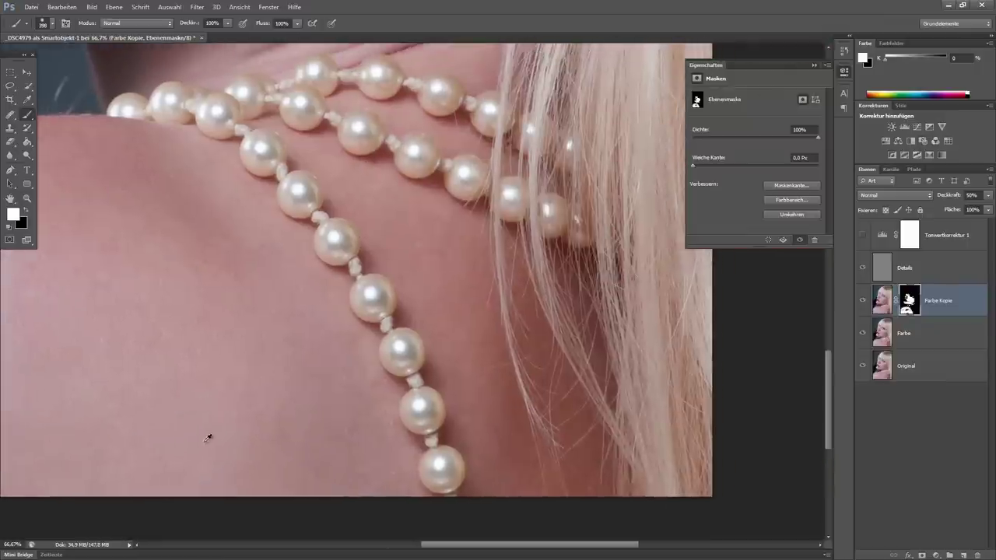
left_click_drag(454, 272, 415, 251)
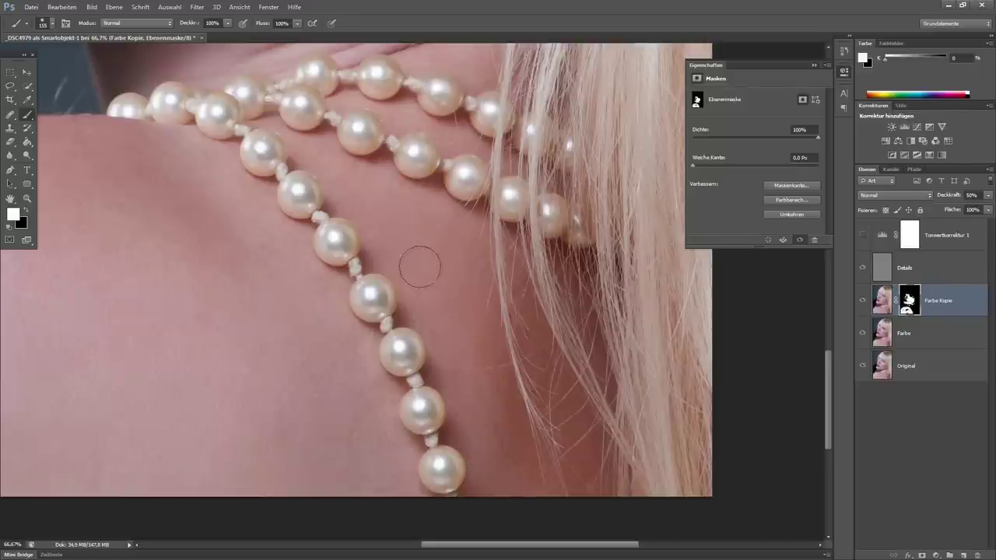
left_click_drag(480, 275, 583, 479)
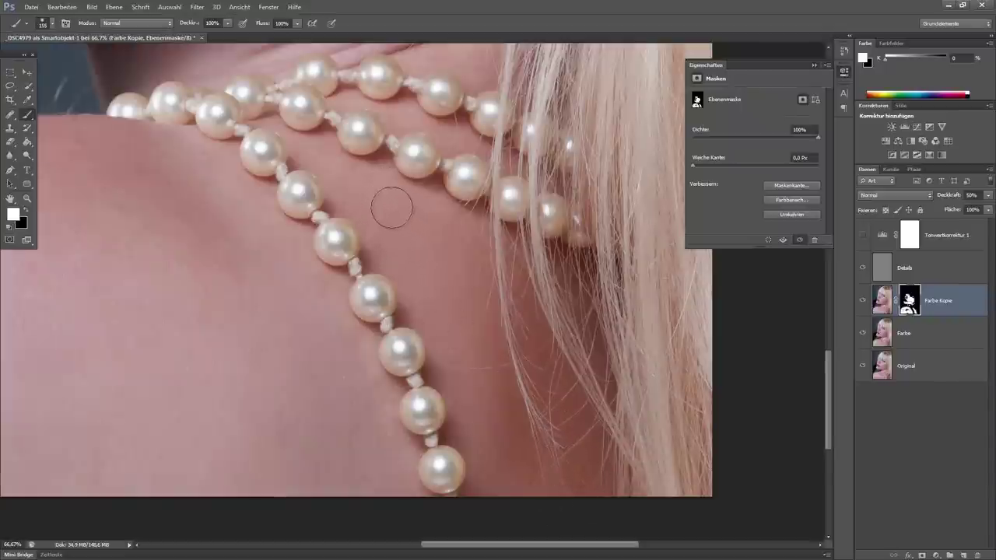
mouse_move(262, 204)
left_mouse_down()
mouse_move(308, 399)
mouse_move(344, 434)
left_mouse_up()
left_click_drag(376, 283, 371, 297)
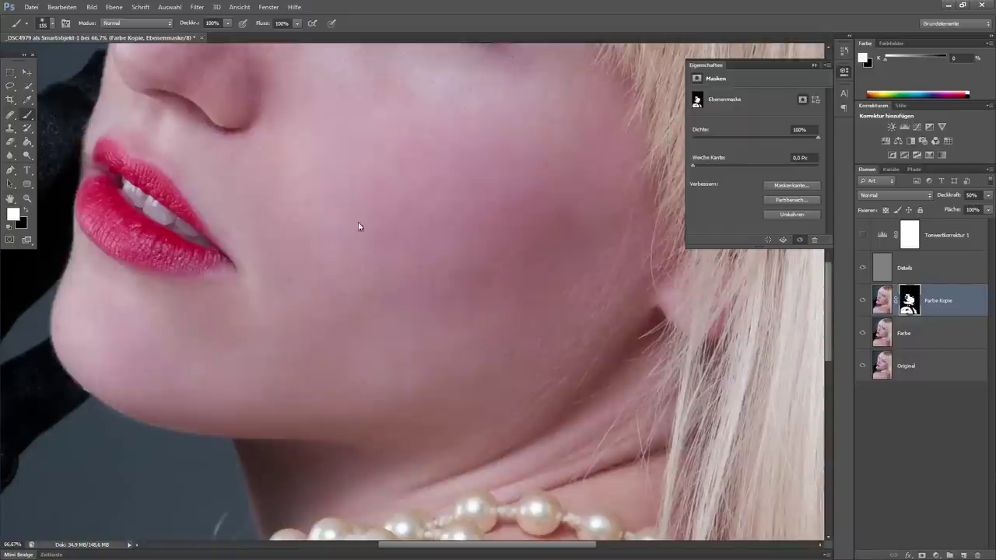
Zoom to 100% on the nose and set a Clone Stamp source on clean skin in Details
left_click(27, 198)
left_click(312, 207, "alt")
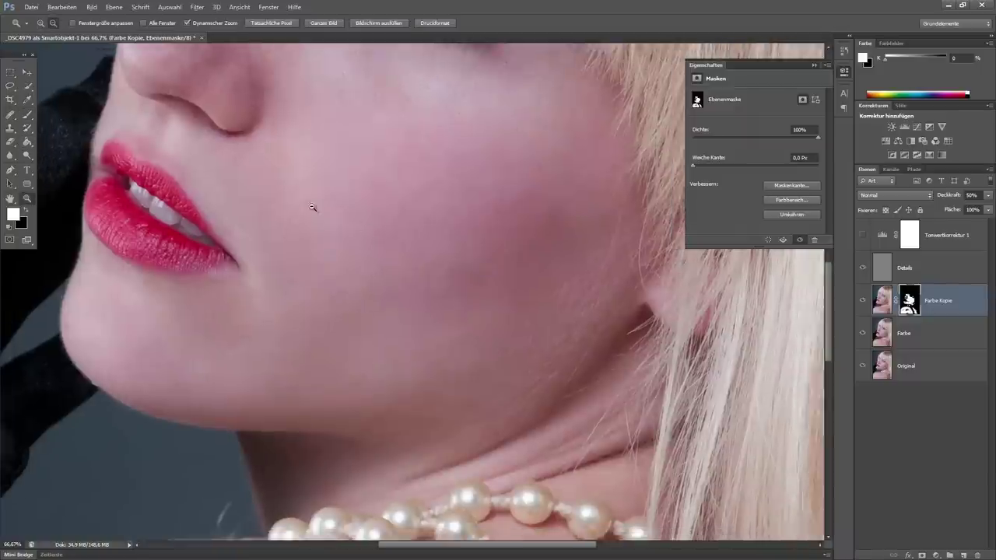
left_click(311, 207, "alt")
left_click_drag(307, 174, 350, 312)
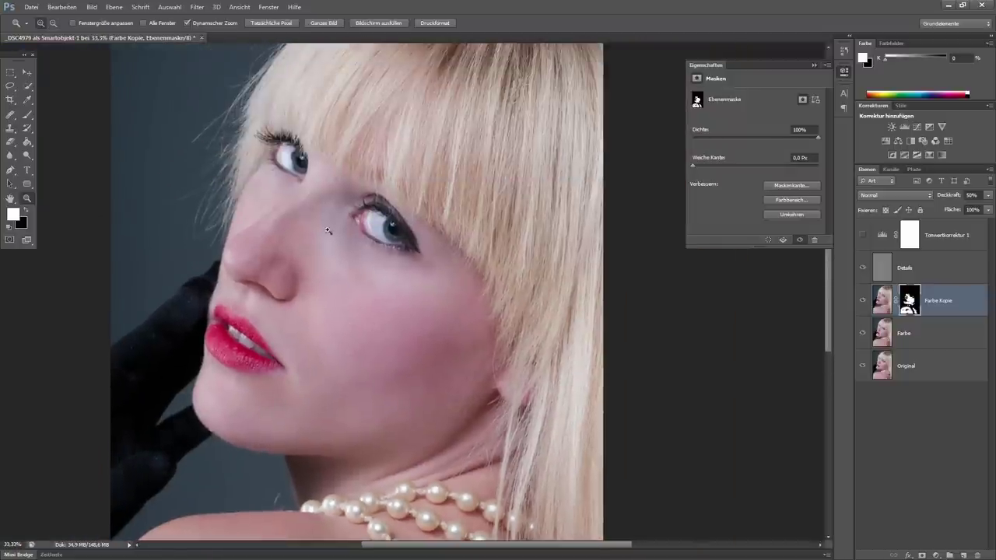
left_click(288, 225)
left_click(297, 212)
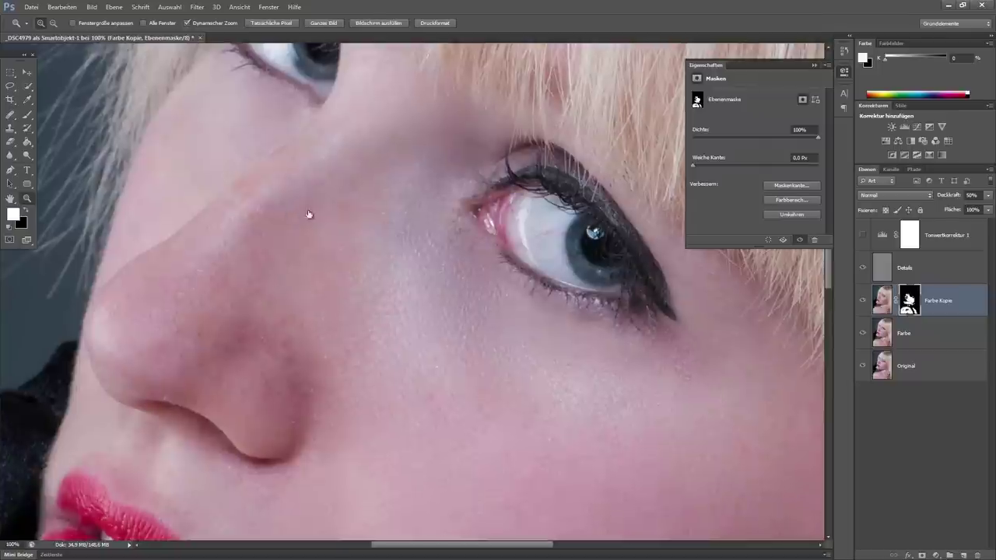
left_click(906, 273)
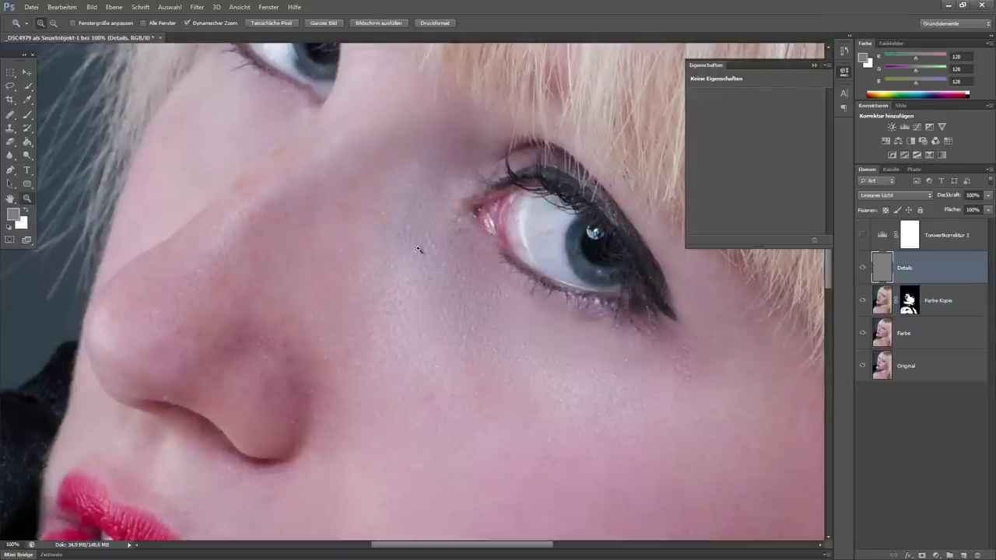
left_click(9, 128)
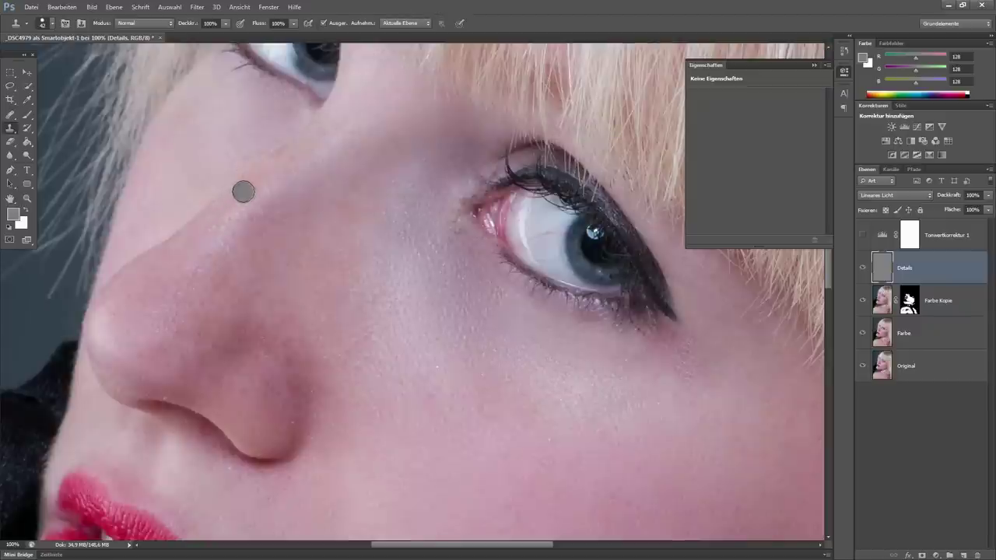
left_click(325, 131, "alt")
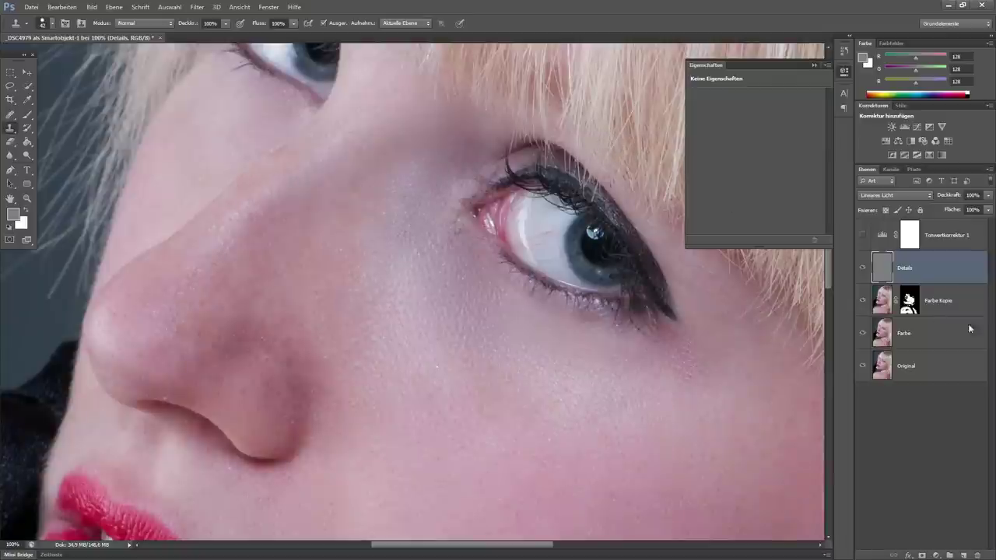
Heal the small blemish beside the nose bridge on the Farbe layer with the Healing Brush
left_click(884, 336)
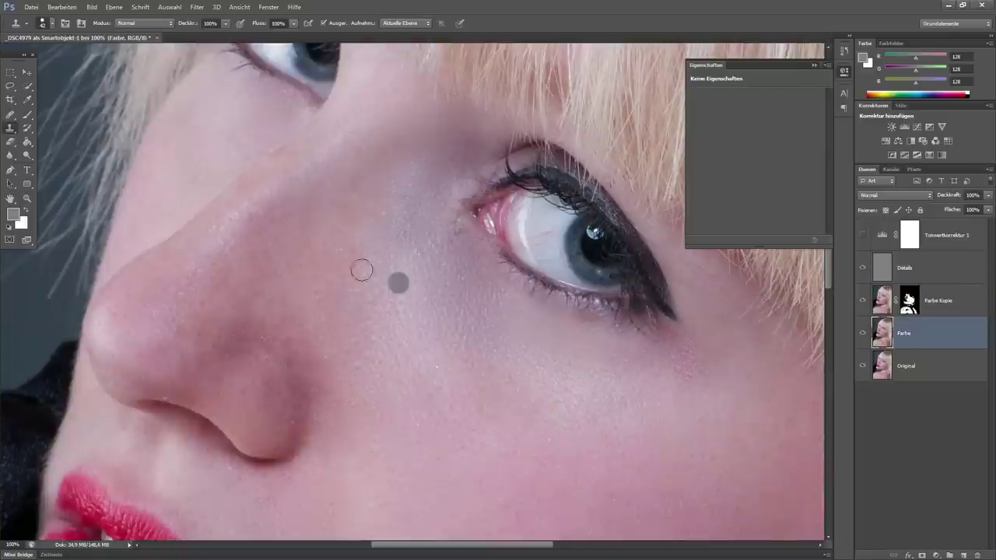
left_click(9, 114)
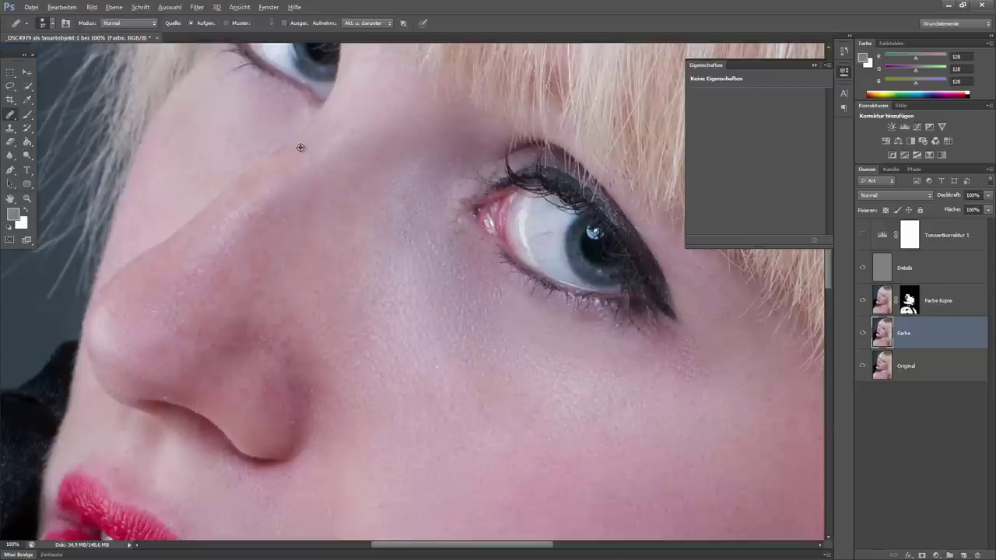
left_click_drag(273, 174, 291, 146)
Zoom out to 50% with the lips and chin in view
left_click(29, 202)
left_click(418, 356, "alt")
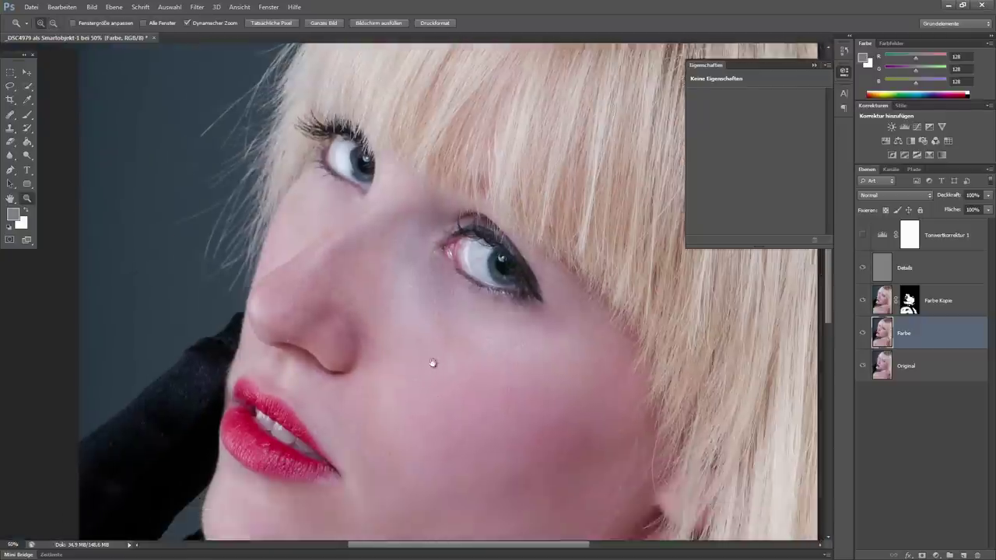
mouse_move(424, 359)
left_mouse_down()
mouse_move(427, 305)
mouse_move(428, 314)
left_mouse_up()
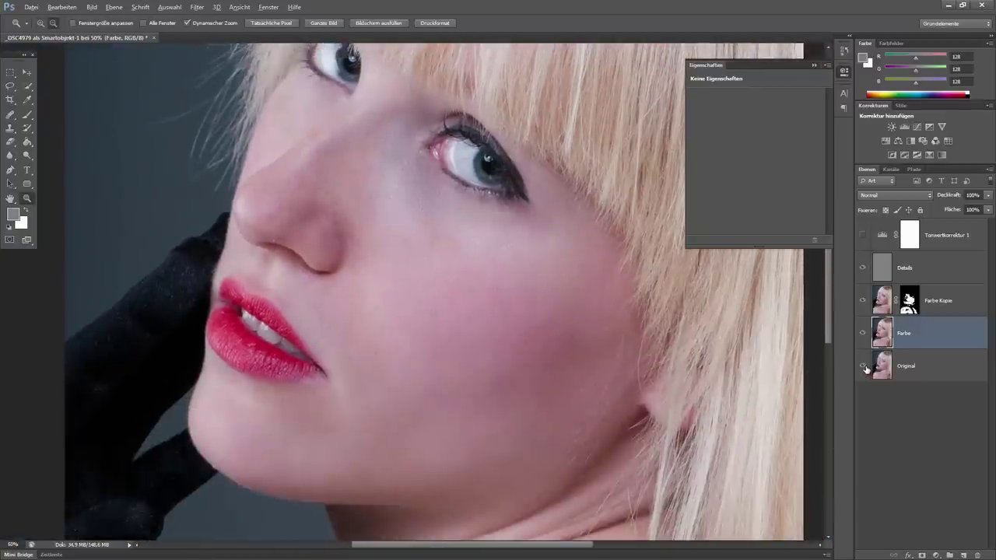
Toggle the Original layer twice for a before/after comparison, leaving Farbe Kopie selected
left_click(865, 369, "alt")
left_click(866, 368, "alt")
left_click(865, 369, "alt")
left_click(865, 368, "alt")
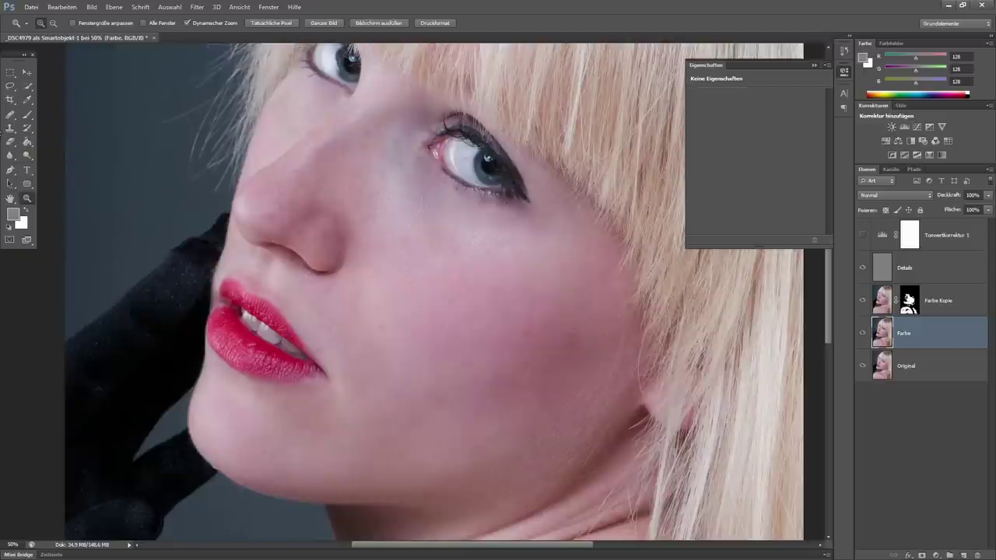
left_click(965, 310)
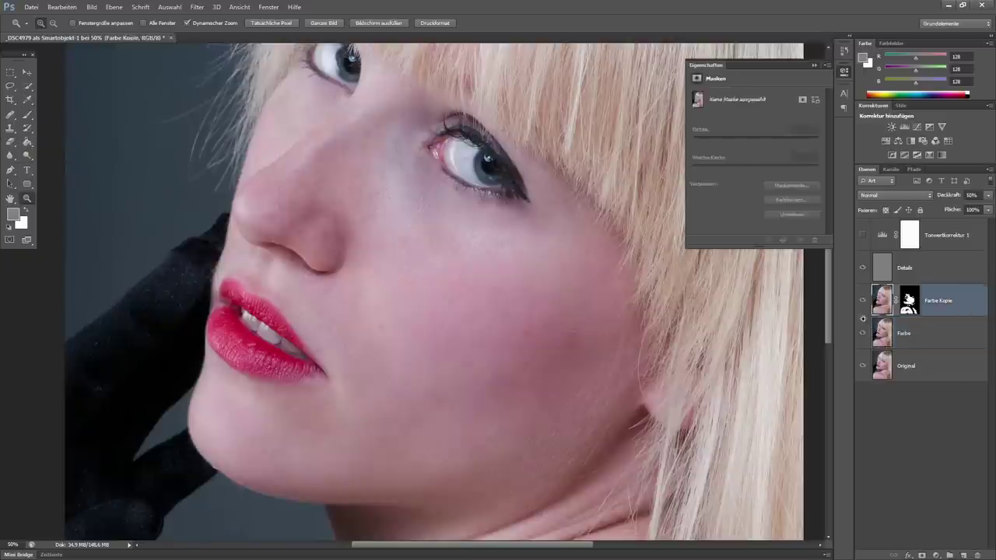
Sample the pink cheek colour and paint it under the eye at 10% opacity on a new layer
left_click(27, 101)
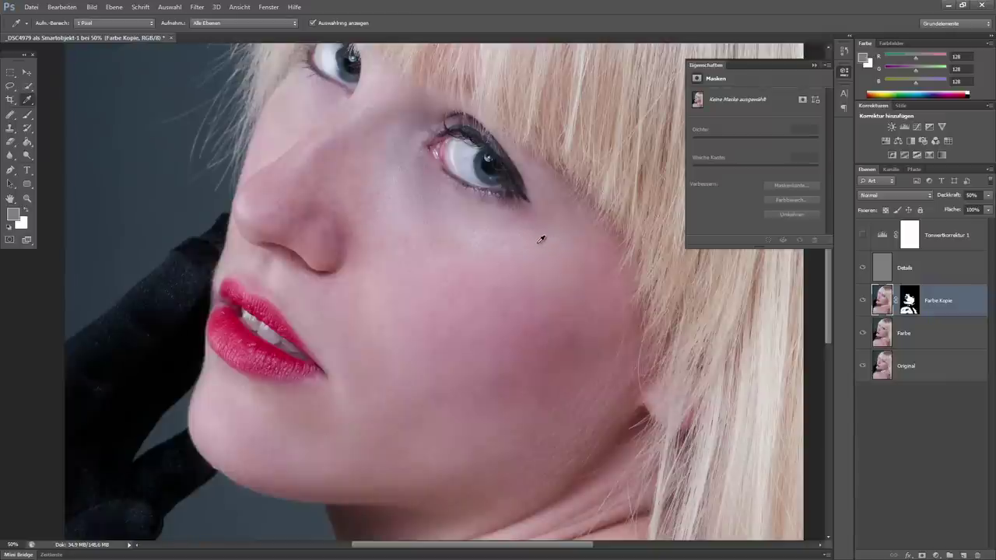
left_click(542, 235)
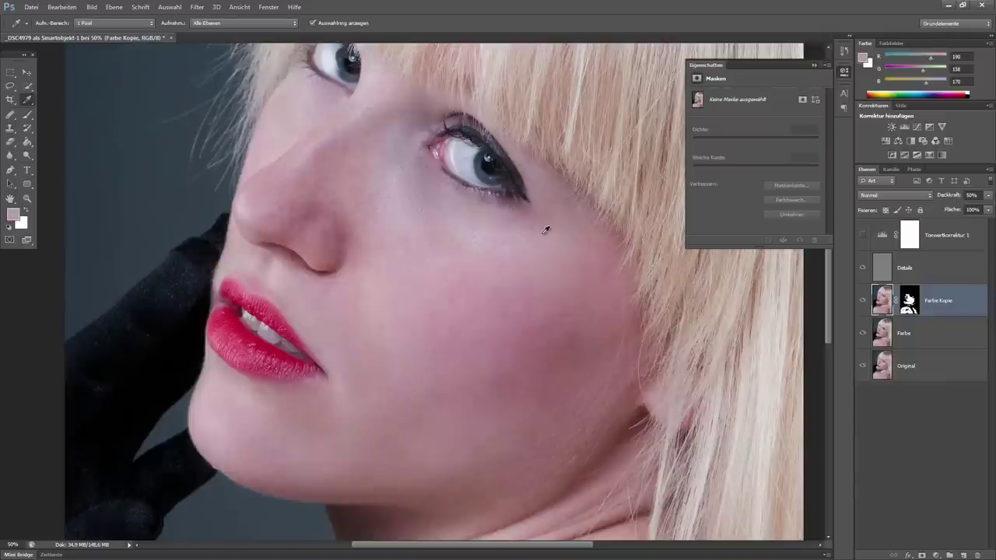
left_click(963, 555)
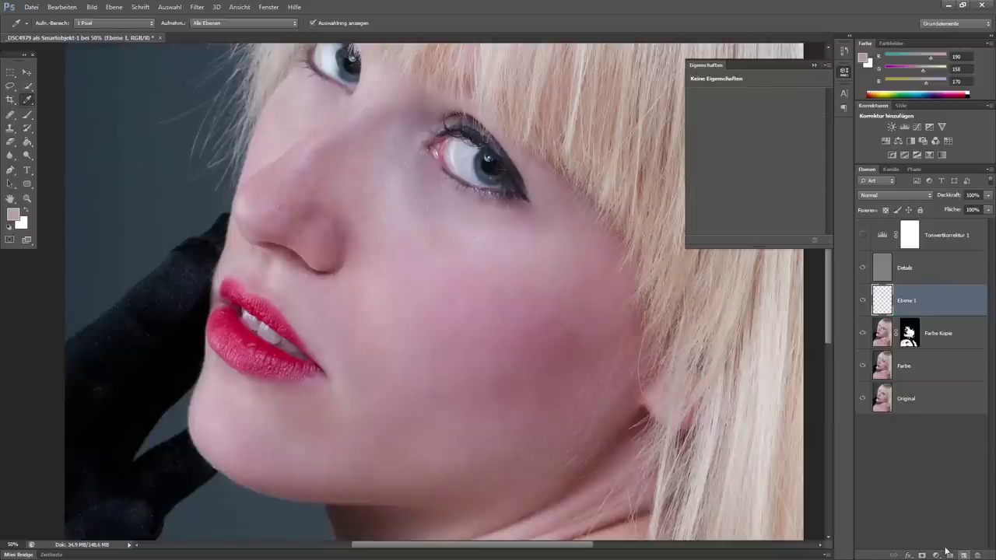
left_click(27, 114)
left_click(228, 24)
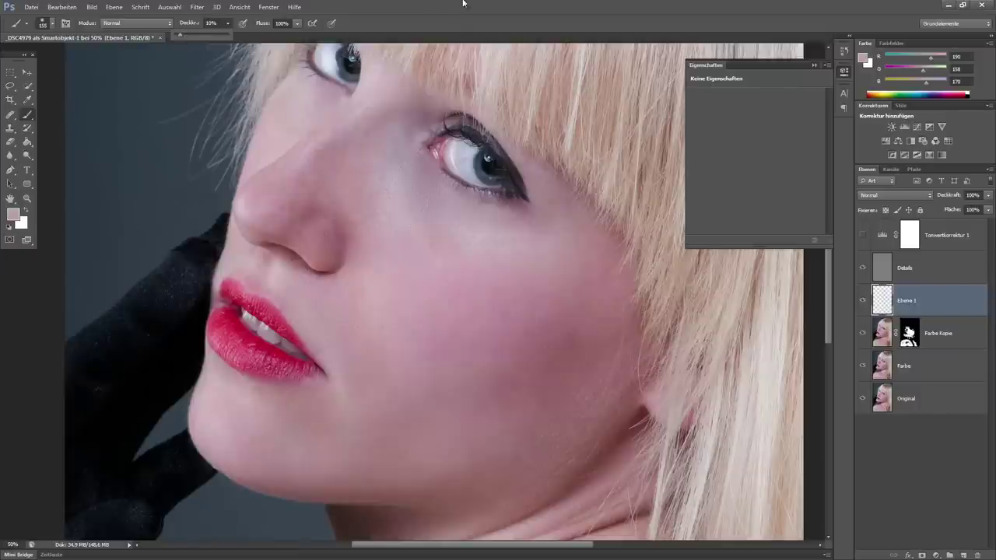
left_click(453, 75)
mouse_move(402, 158)
left_mouse_down()
mouse_move(407, 129)
mouse_move(396, 156)
mouse_move(406, 197)
mouse_move(534, 227)
mouse_move(482, 231)
mouse_move(503, 241)
mouse_move(424, 215)
mouse_move(402, 130)
mouse_move(399, 184)
mouse_move(415, 213)
mouse_move(432, 221)
mouse_move(418, 126)
mouse_move(399, 129)
mouse_move(399, 151)
mouse_move(428, 196)
mouse_move(485, 222)
mouse_move(425, 223)
mouse_move(481, 250)
left_mouse_up()
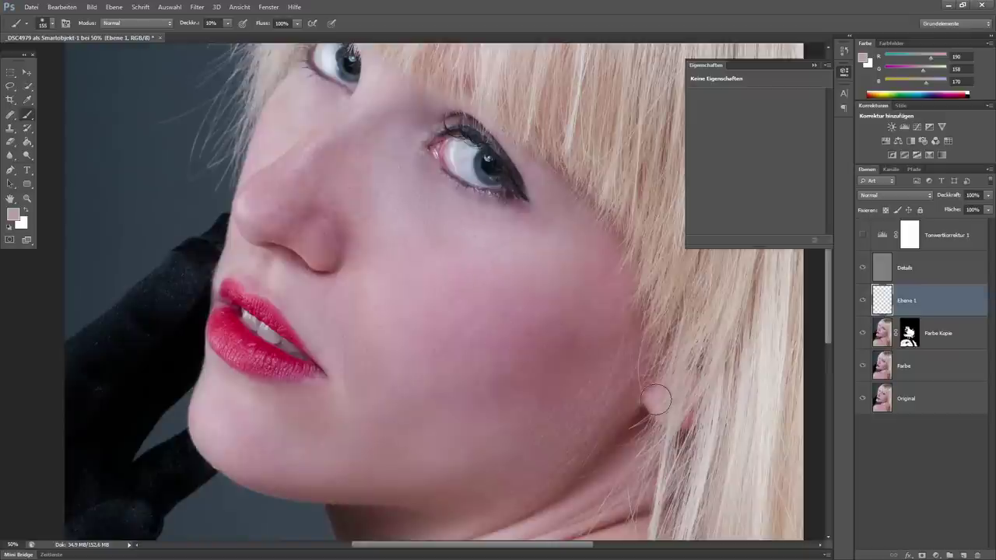
Compare against the Original layer, then zoom out to 33.3%
left_click(862, 399)
left_click(861, 399, "alt")
left_click(27, 198)
left_click(395, 313, "alt")
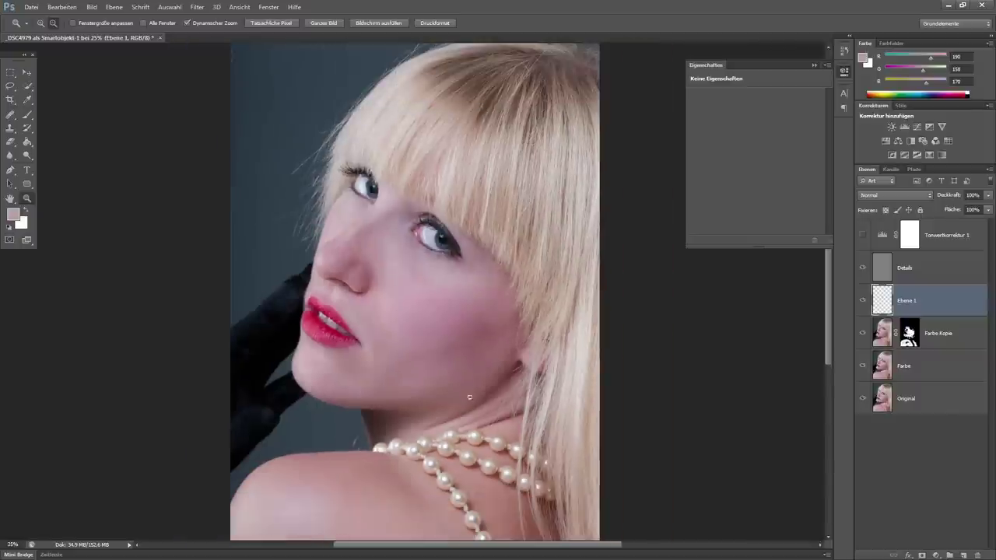
Zoom out to 16.7% to view the whole retouched portrait
left_click(459, 453, "alt")
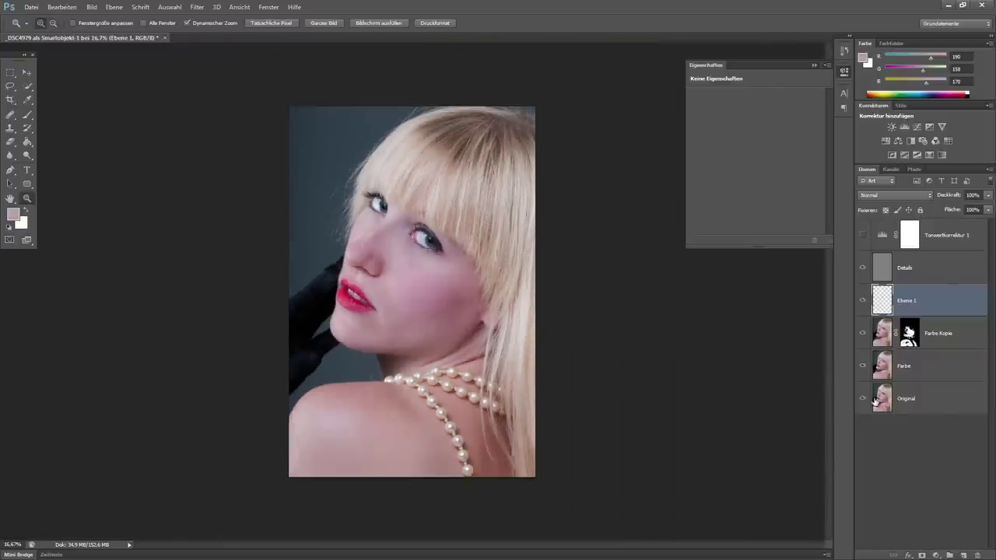